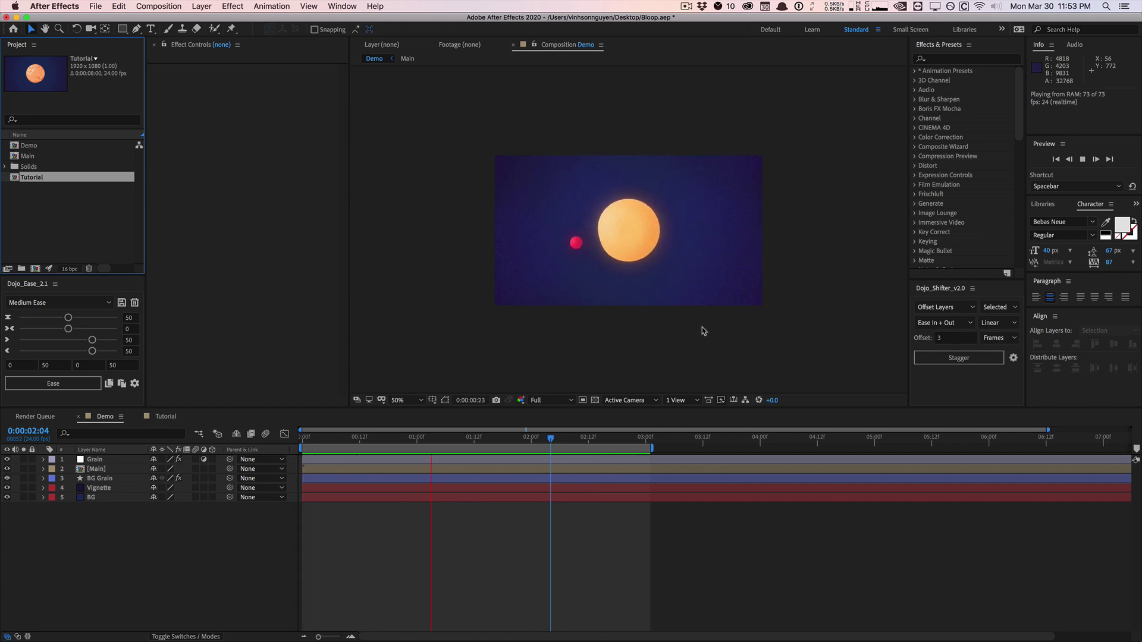
Step: Scroll through the aescripts Soft Body feature list in Chrome, then switch to the designer's Instagram tab
key("super+Tab")
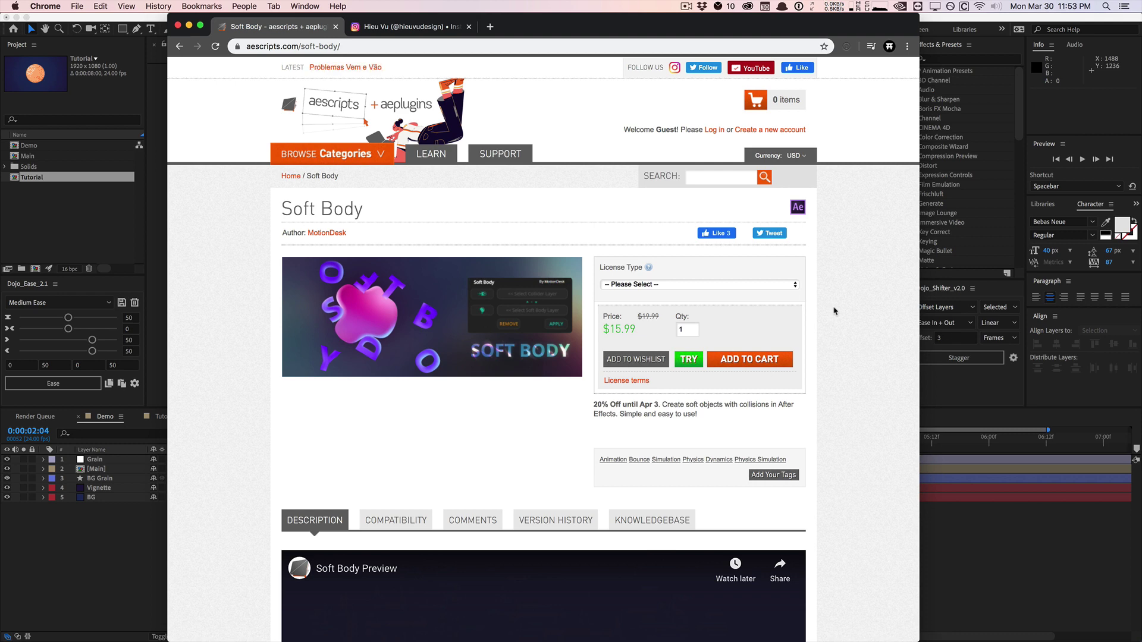
scroll(834, 311, "down", 5)
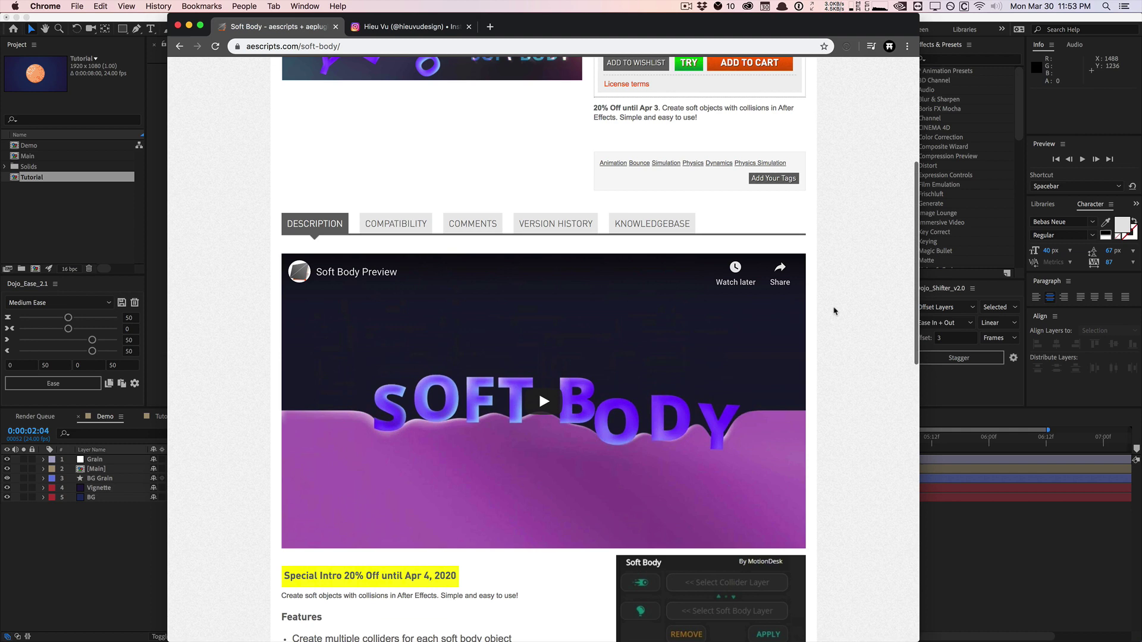
scroll(833, 310, "down", 5)
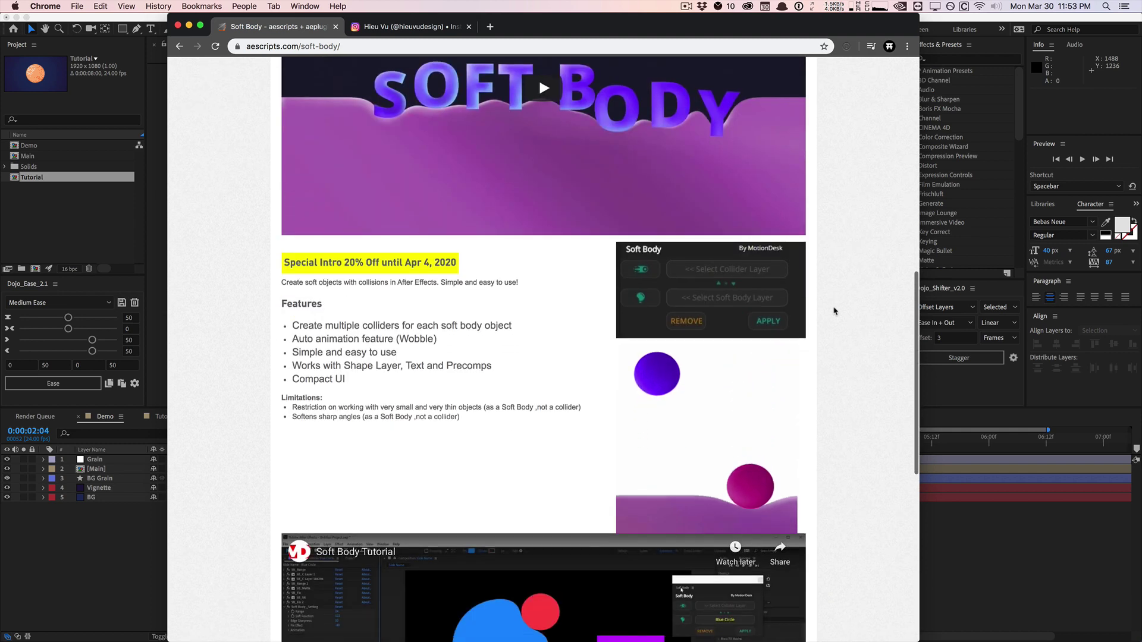
scroll(833, 311, "down", 2)
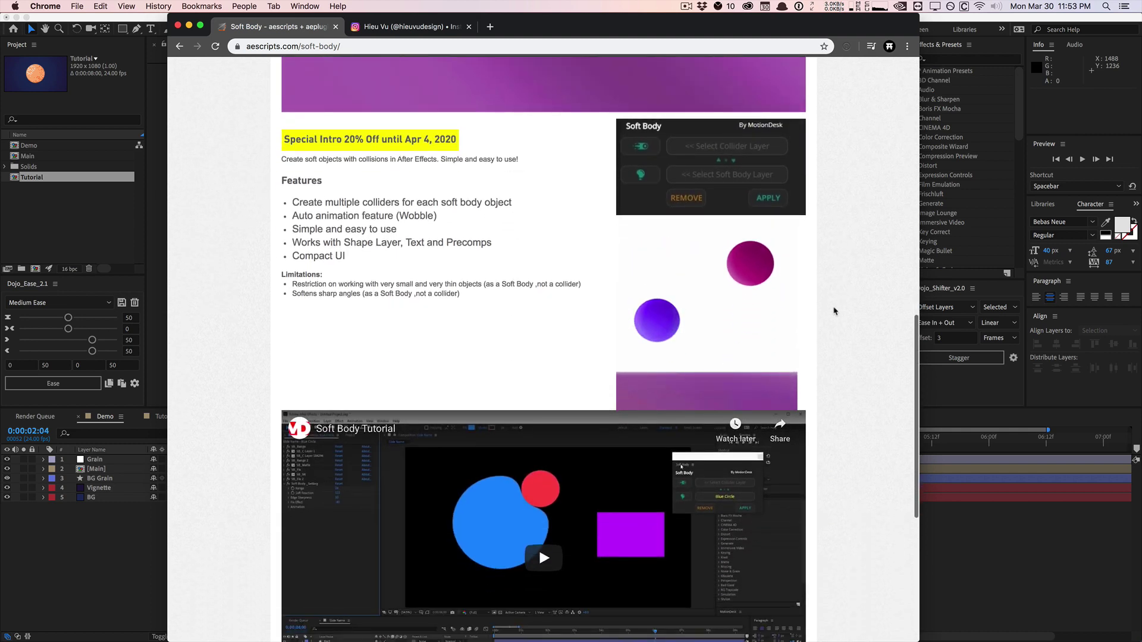
scroll(834, 310, "down", 1)
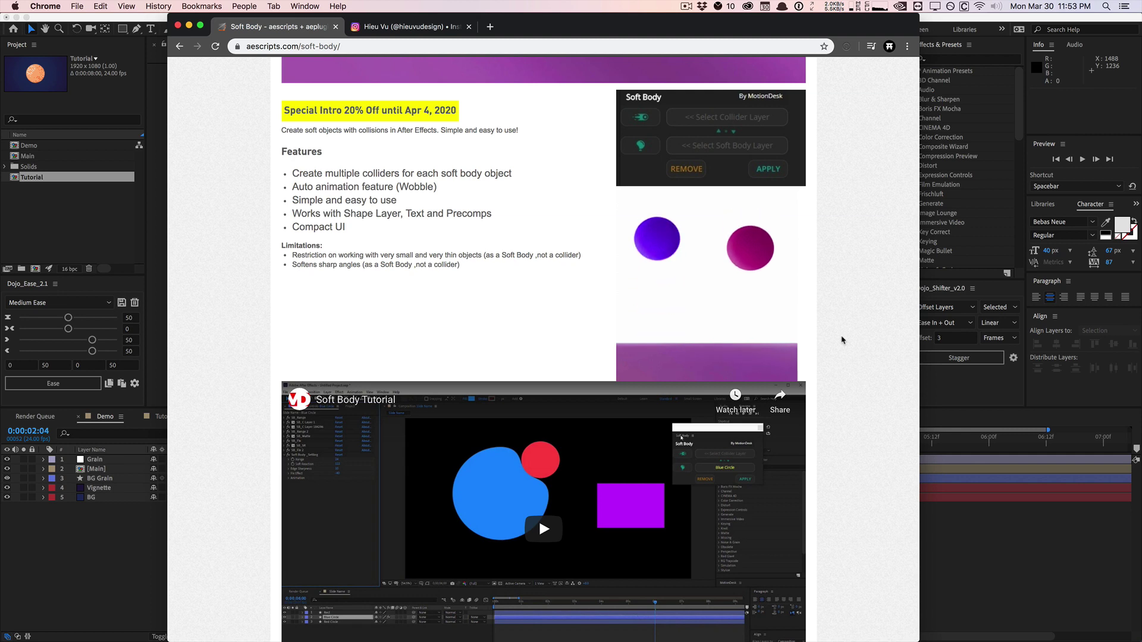
scroll(841, 340, "down", 1)
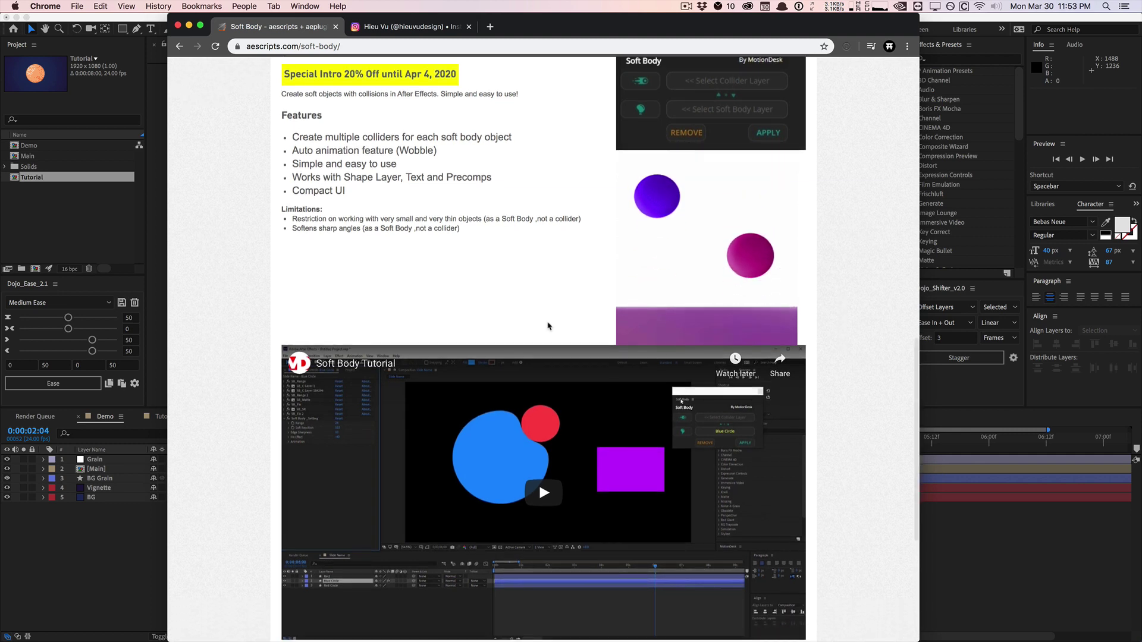
left_click(433, 27)
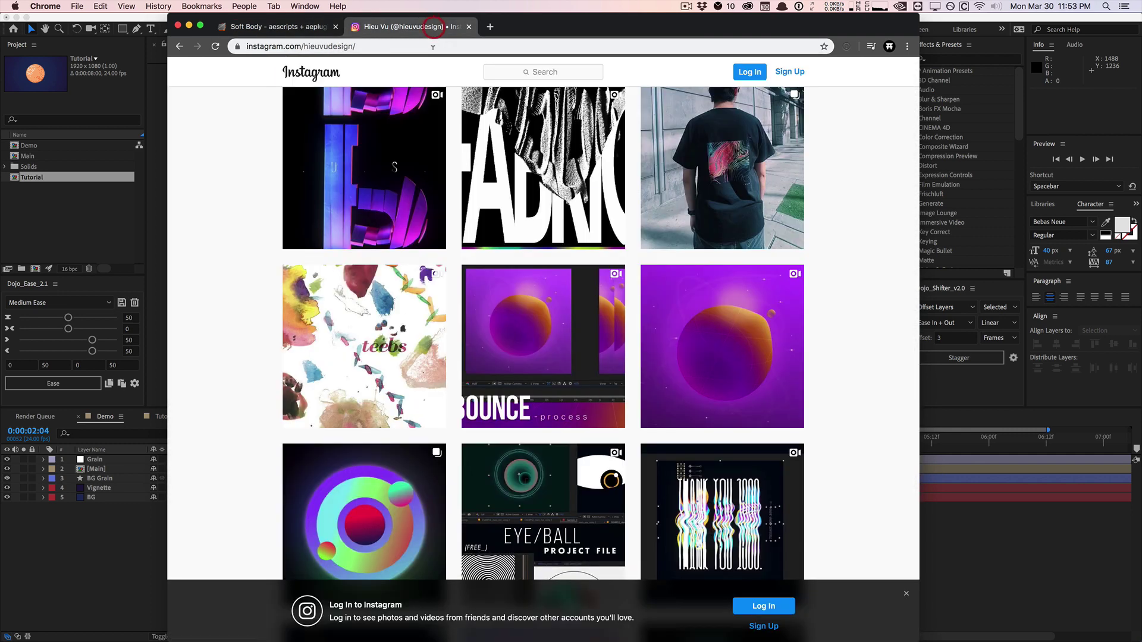
left_click(518, 285)
left_click(447, 353)
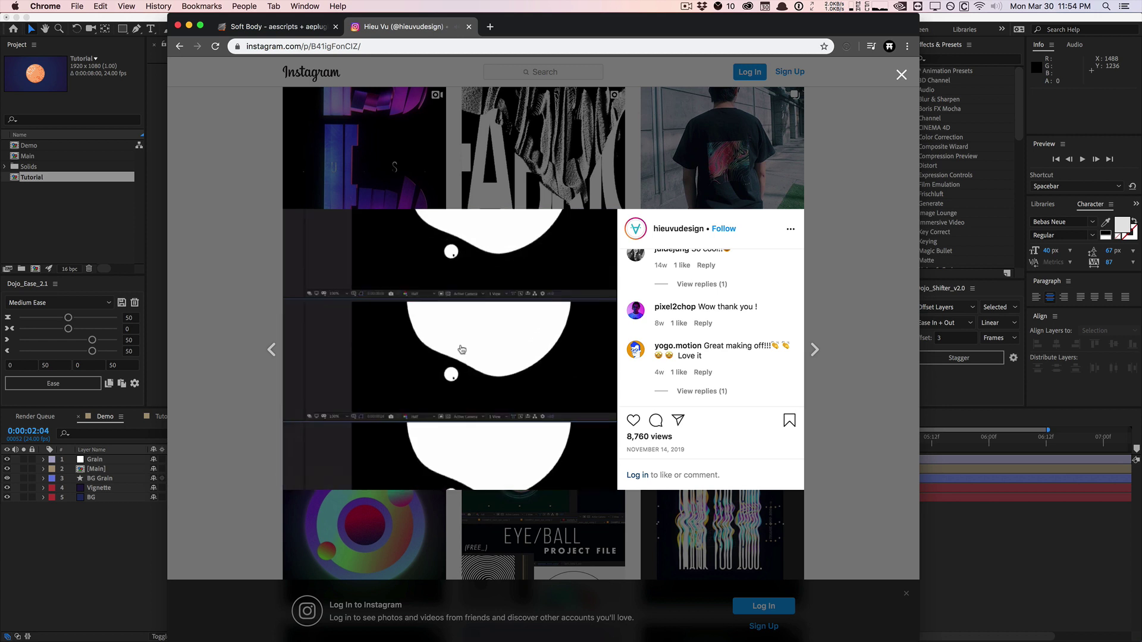
scroll(696, 335, "up", 5)
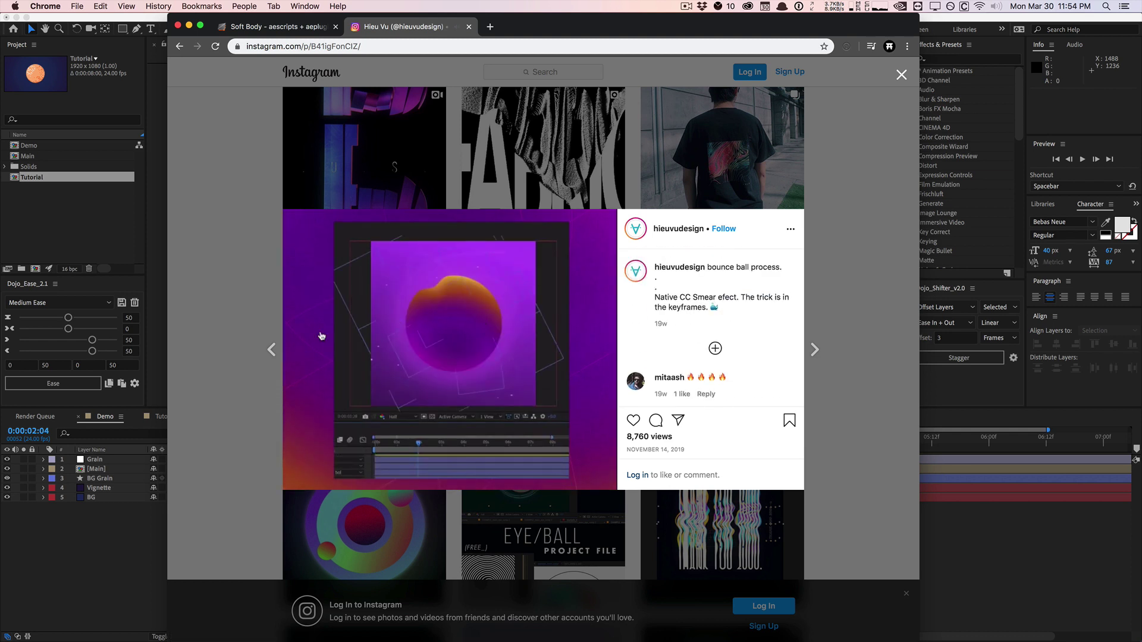
left_click(232, 336)
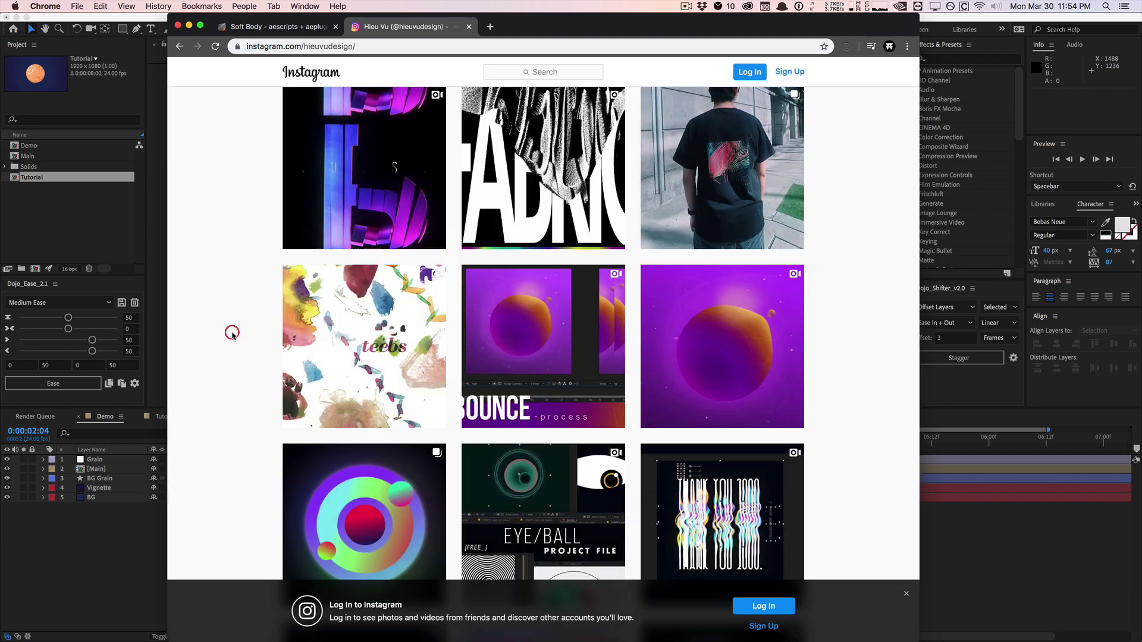
scroll(235, 333, "down", 15)
scroll(235, 333, "up", 10)
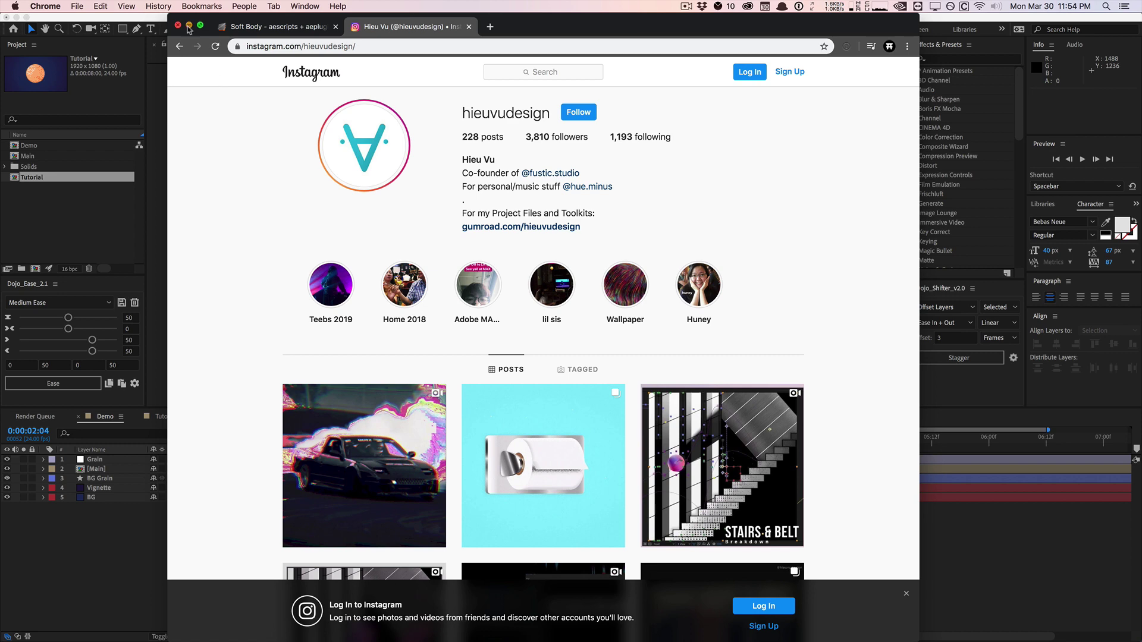
Step: Leave Chrome for After Effects, scrub the Demo comp, and switch to the Tutorial composition
left_click(189, 25)
left_click(307, 440)
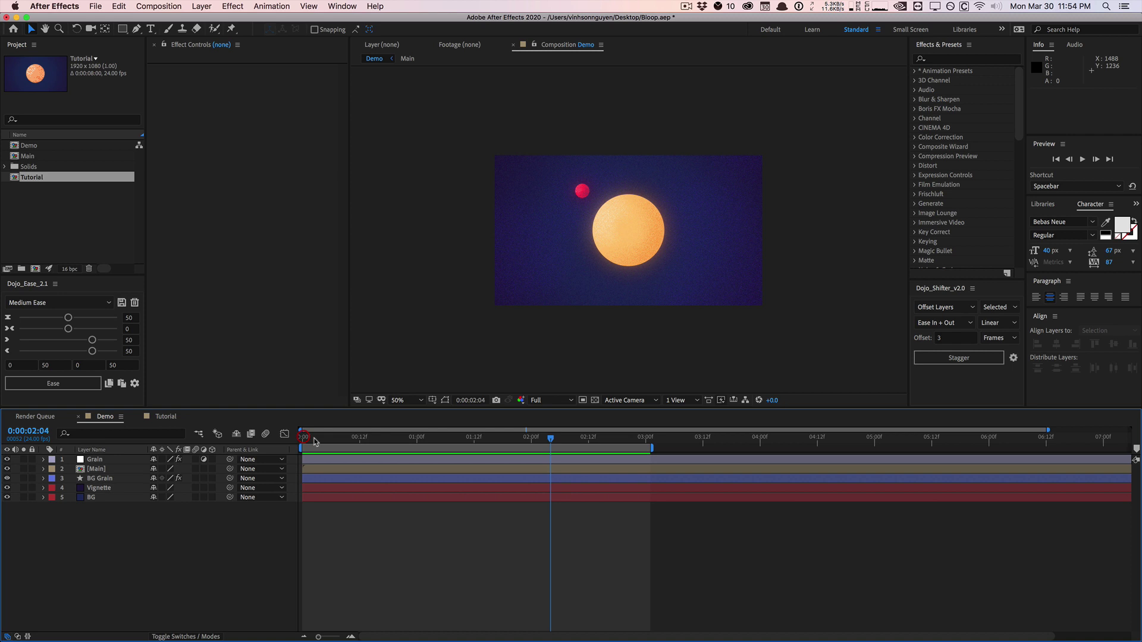
left_click_drag(314, 439, 455, 432)
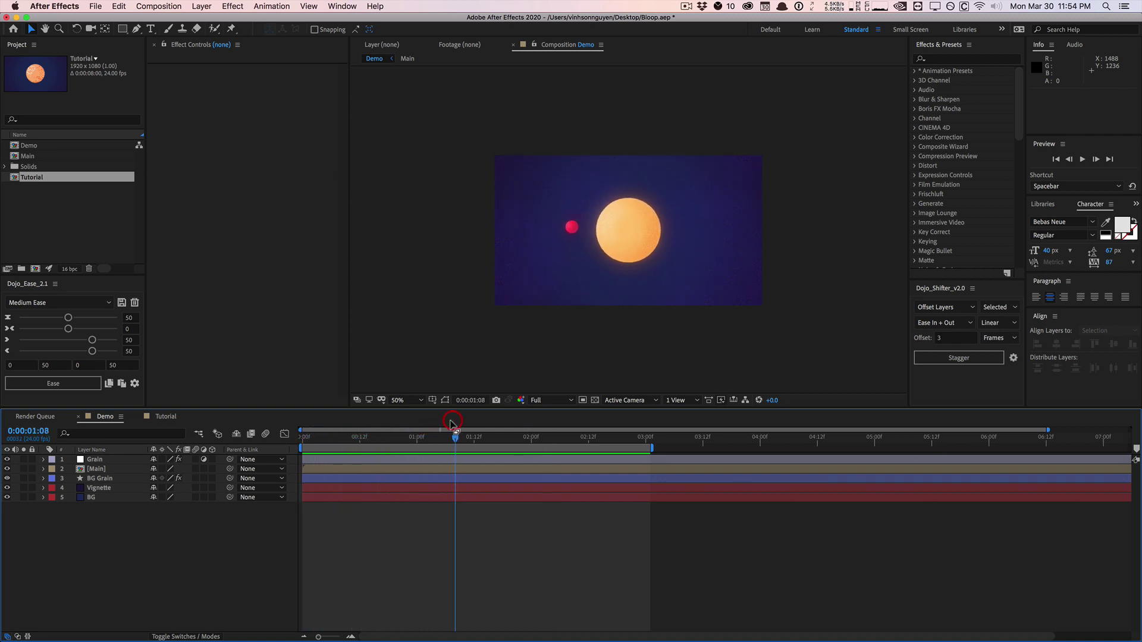
left_click(166, 417)
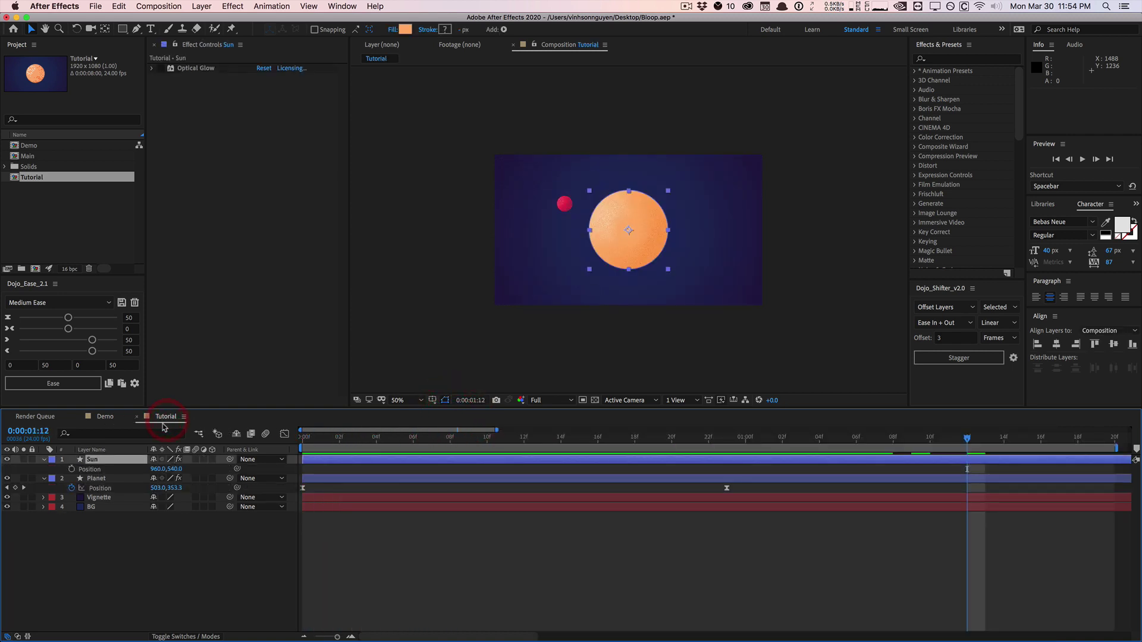
Step: Preview the Tutorial animation, then move to frame 13 where the planet nears the sun
left_click(123, 532)
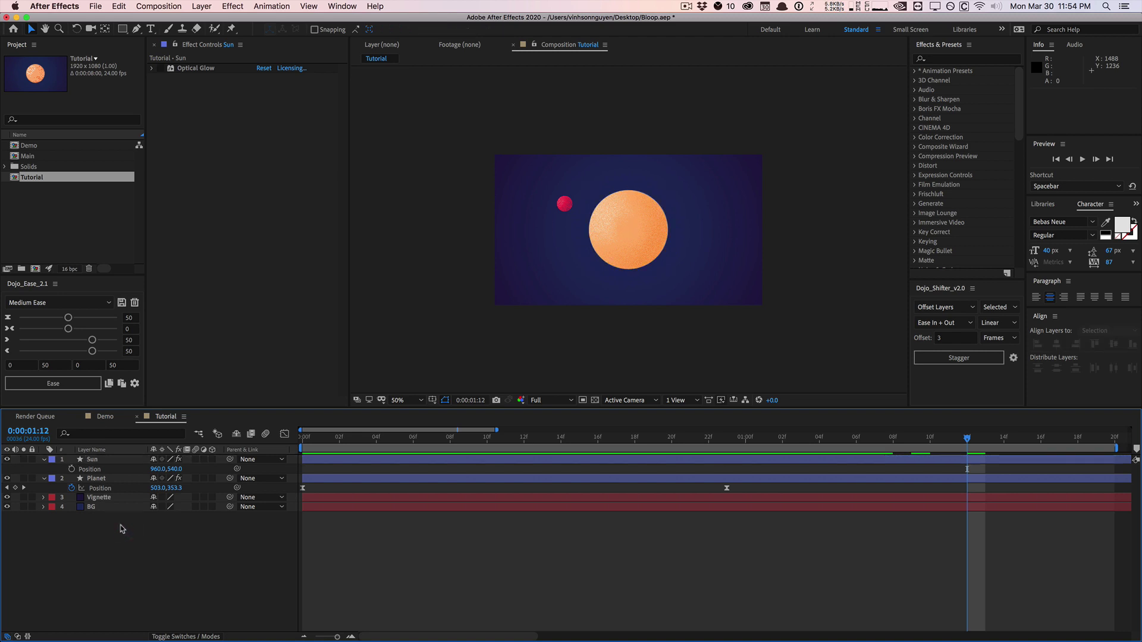
key("space")
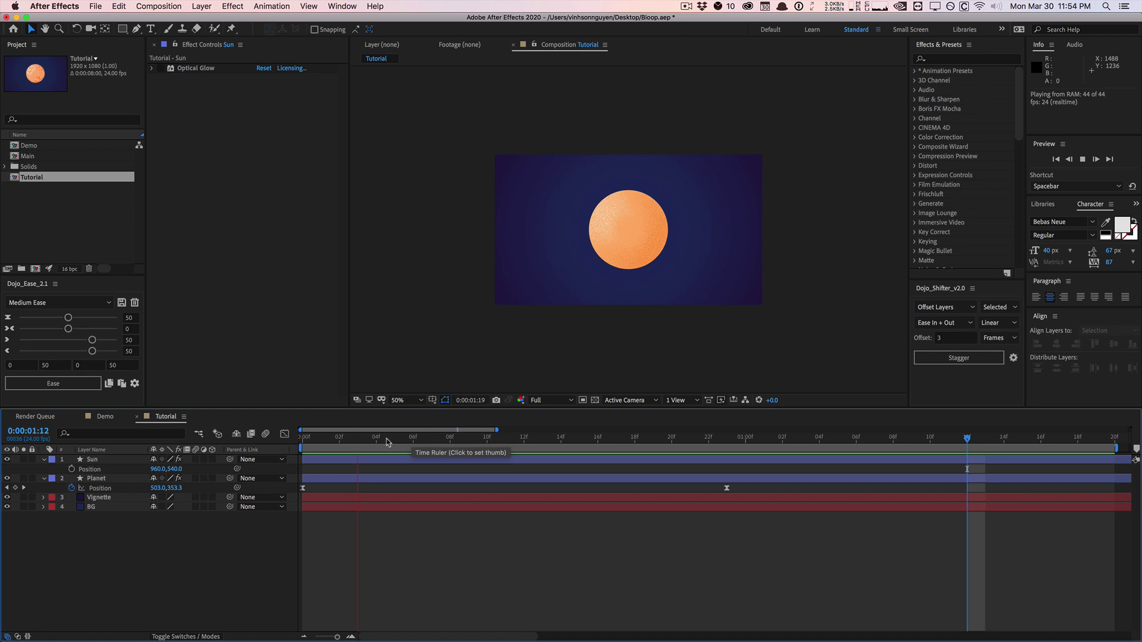
left_click(321, 442)
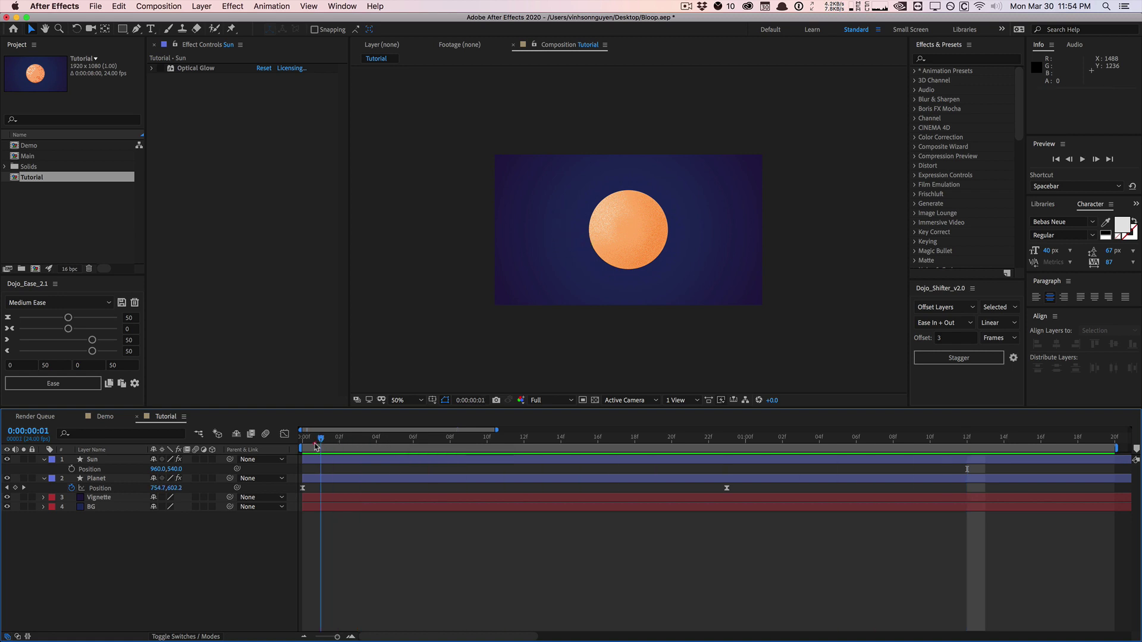
left_click_drag(316, 446, 543, 440)
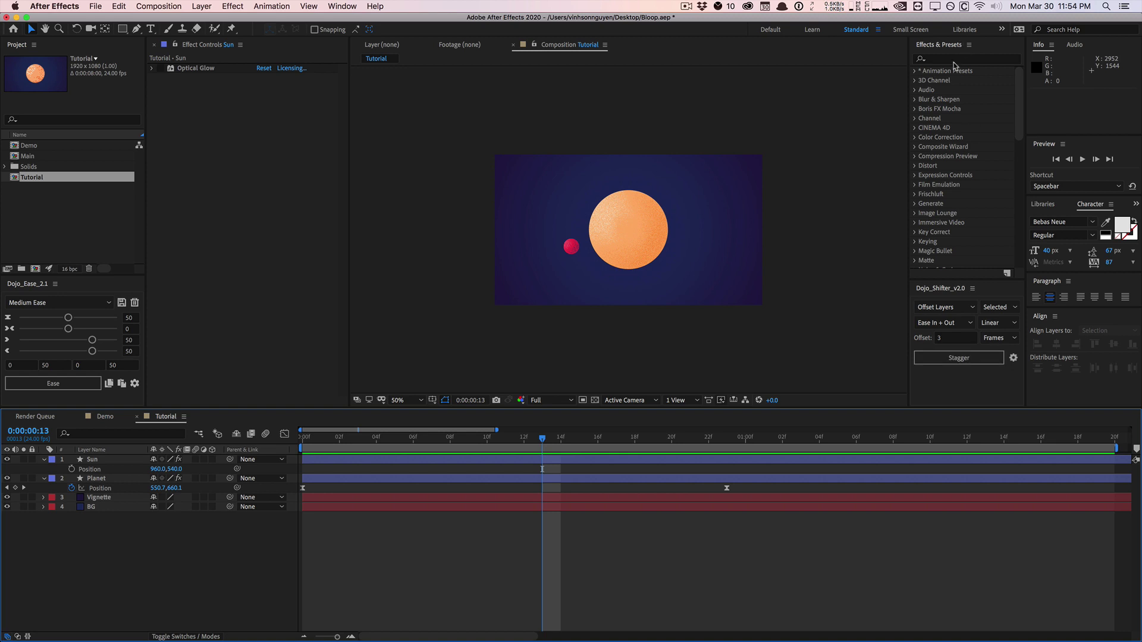
Step: Apply CC Smear to the Sun layer and move its To point to 1404,814
left_click(113, 460)
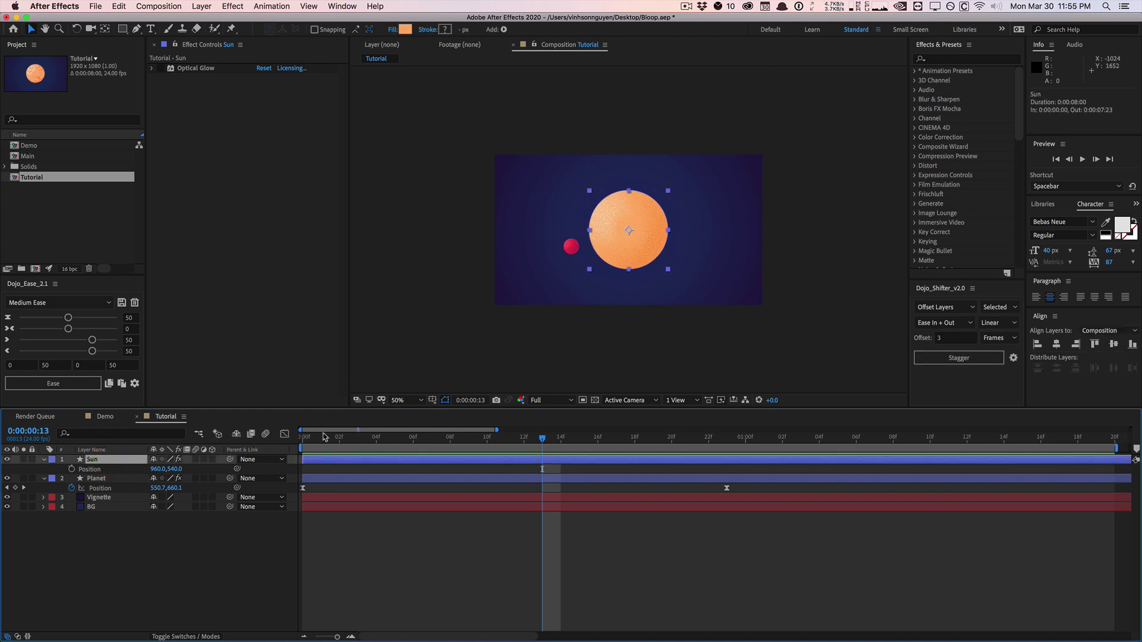
left_click(979, 59)
type("cc")
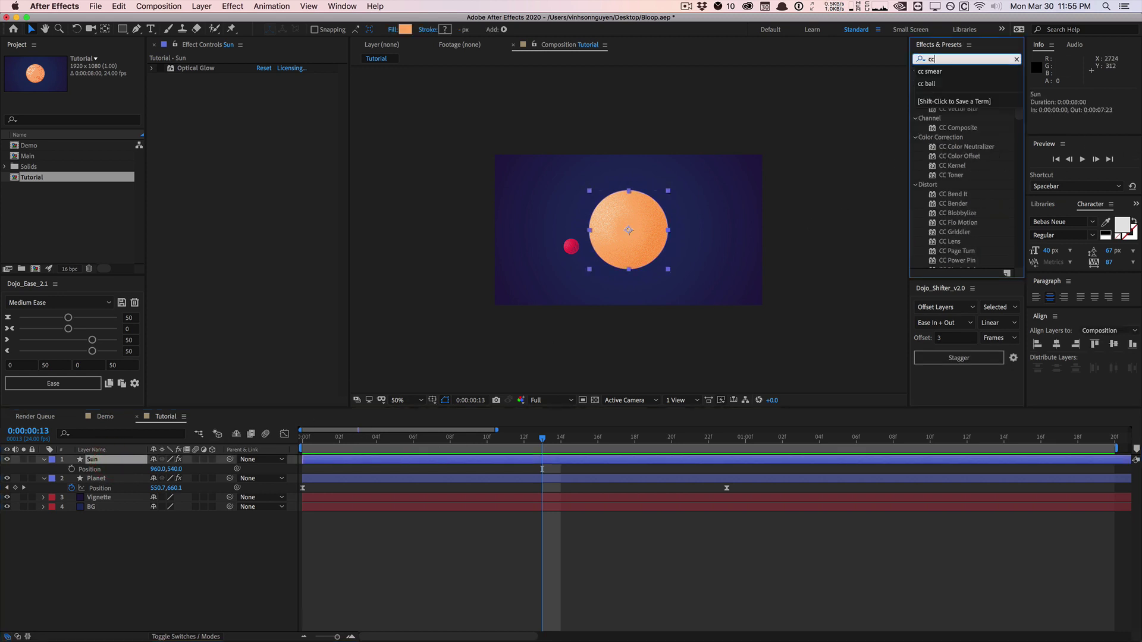
type(" smear")
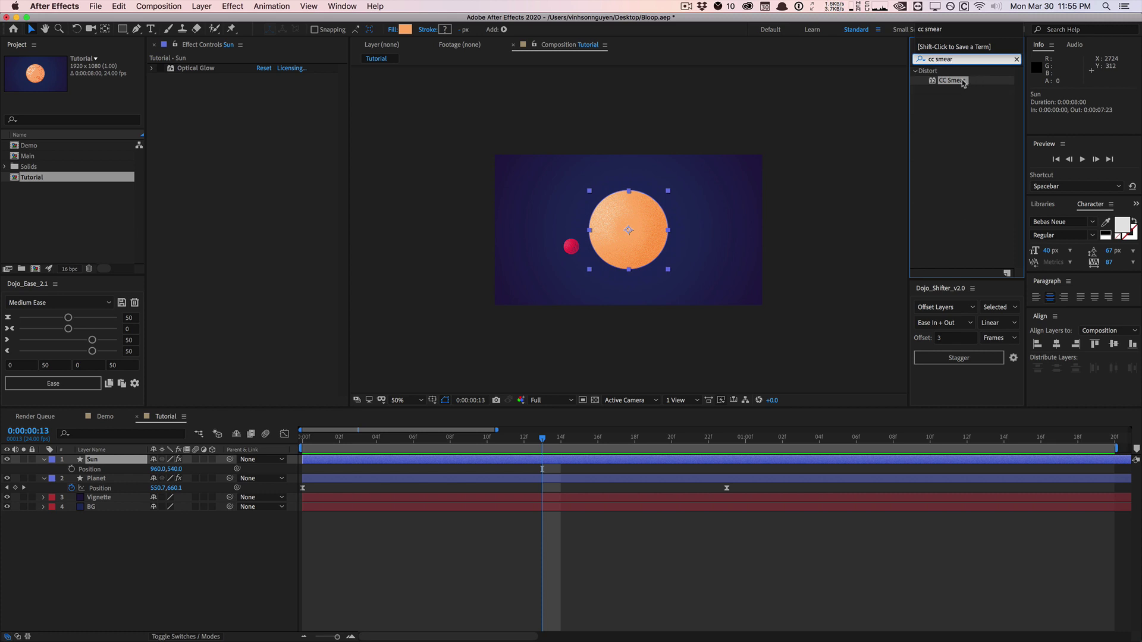
mouse_move(964, 83)
left_mouse_down()
mouse_move(641, 180)
mouse_move(639, 217)
left_mouse_up()
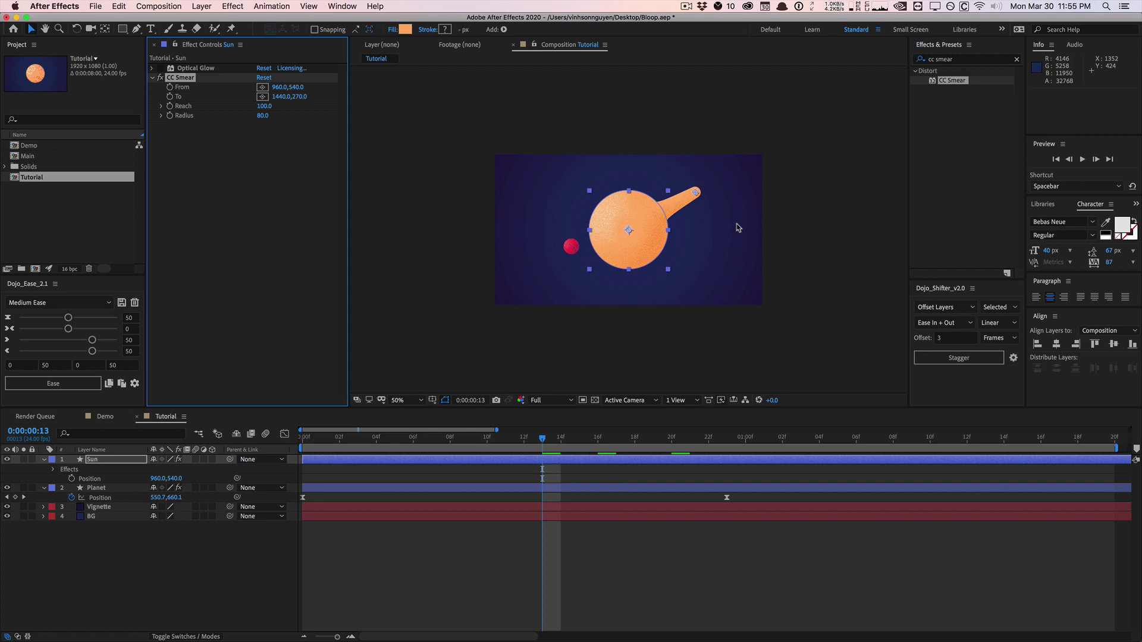
mouse_move(695, 192)
left_mouse_down()
mouse_move(711, 188)
mouse_move(673, 211)
mouse_move(690, 268)
left_mouse_up()
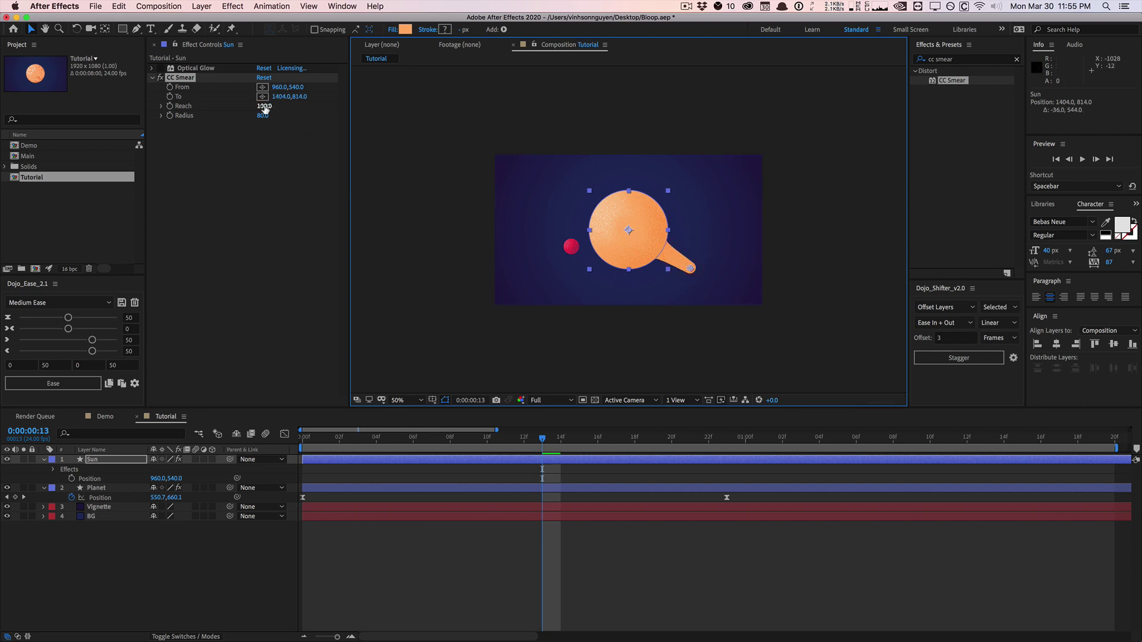
Step: After trying Reach -200, set CC Smear Radius to 224 and Reach to -50 for a slight bulge
left_click_drag(266, 109, 269, 105)
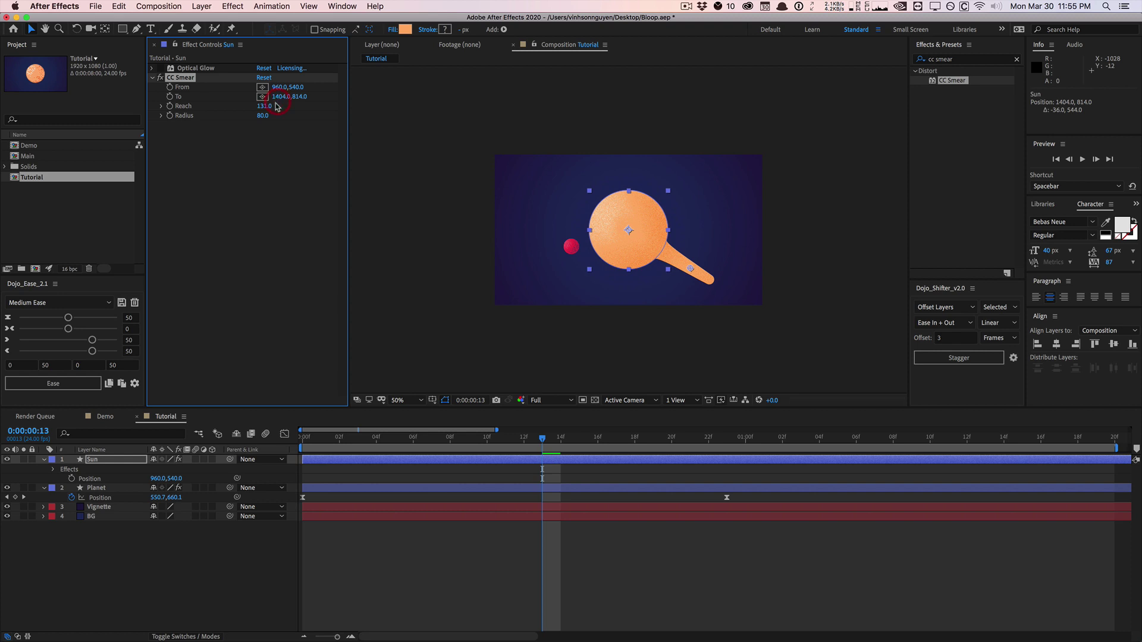
left_click(266, 106)
type("-200")
key("Return")
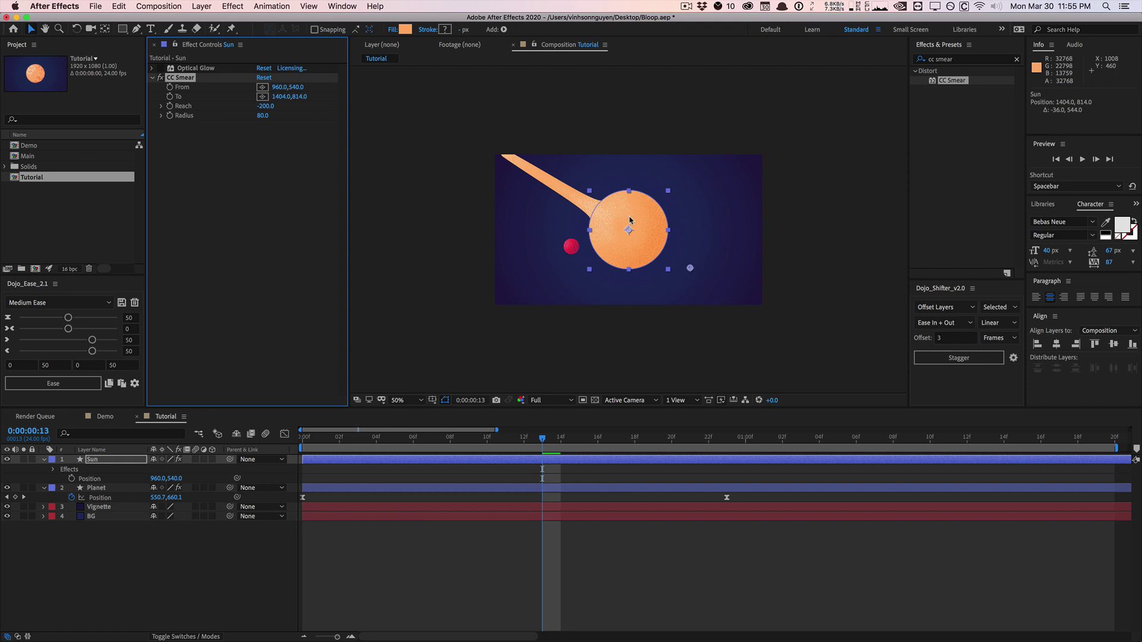
left_click(272, 106)
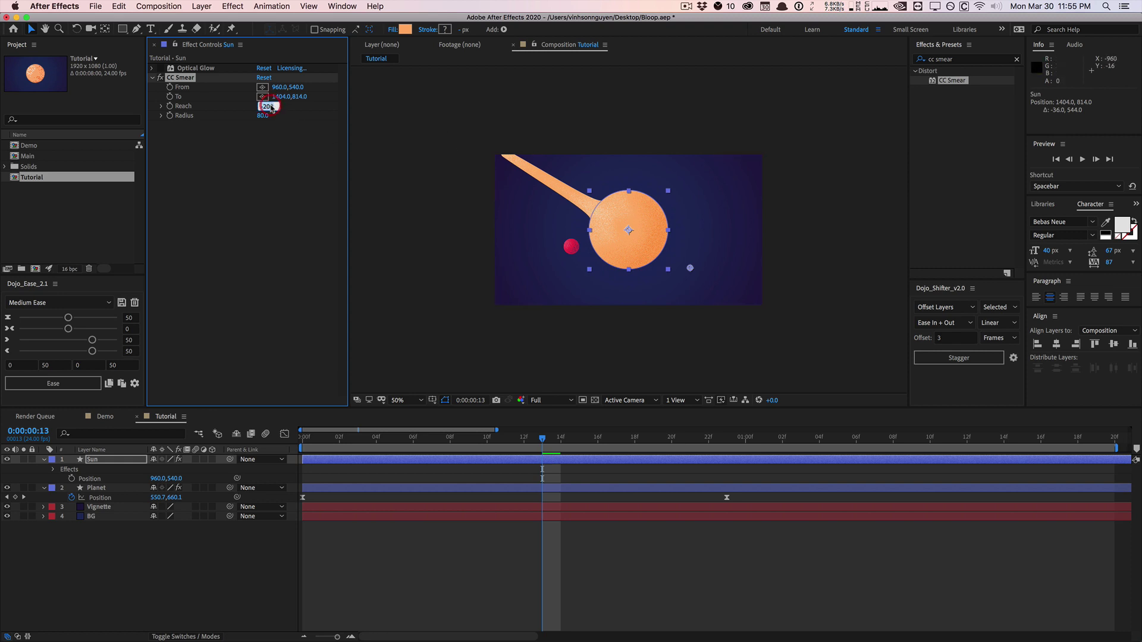
left_click(214, 112)
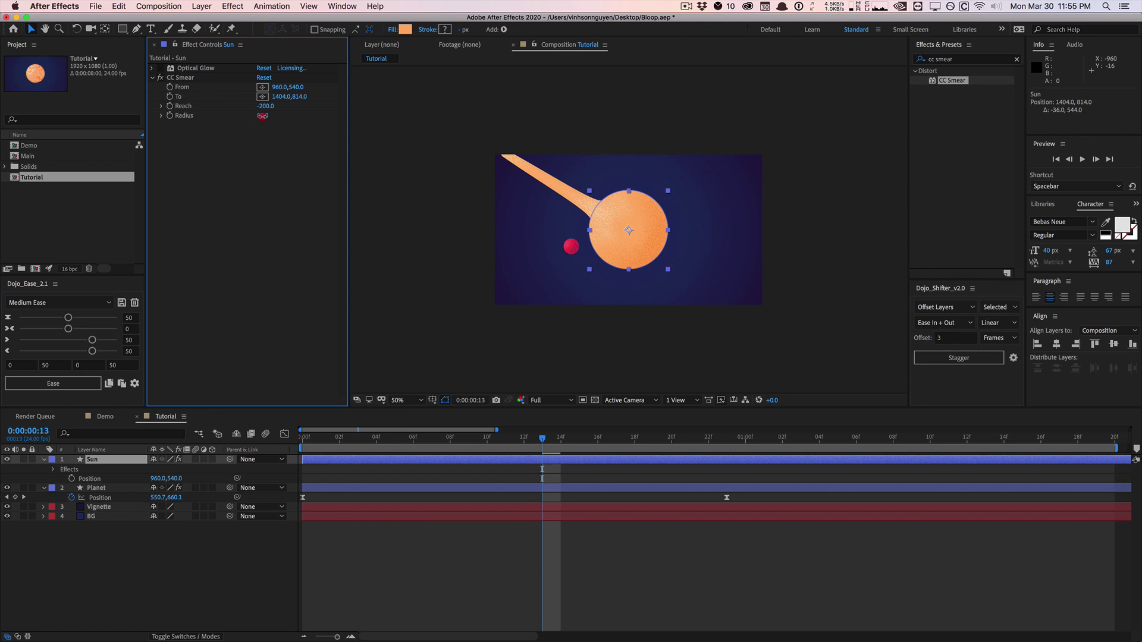
left_click_drag(262, 116, 320, 96)
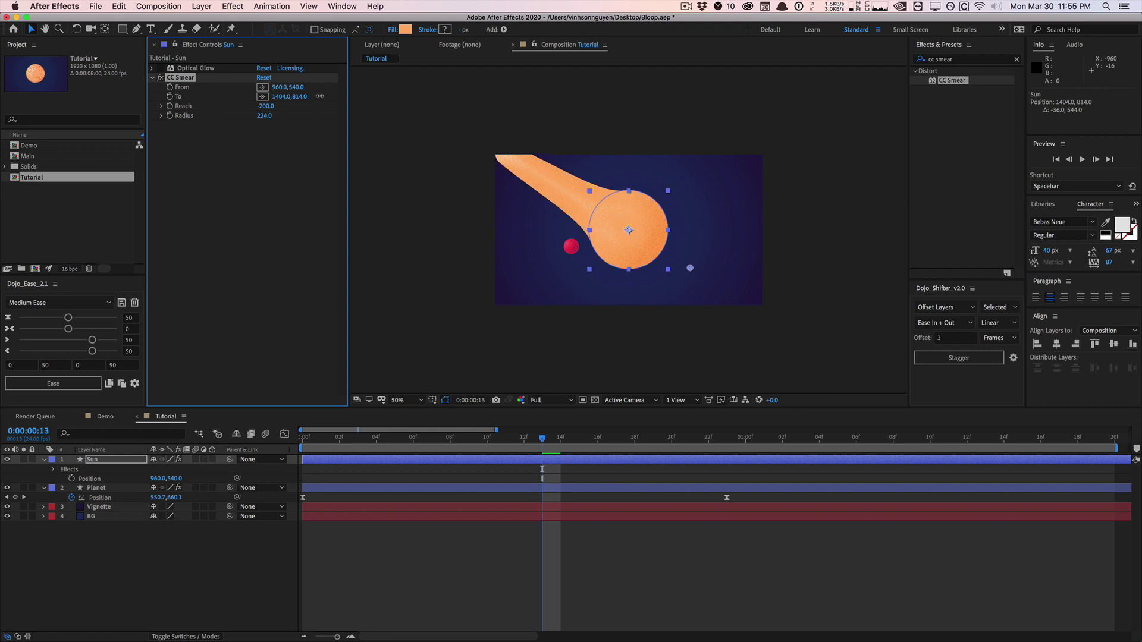
left_click(271, 107)
type("-50")
key("Return")
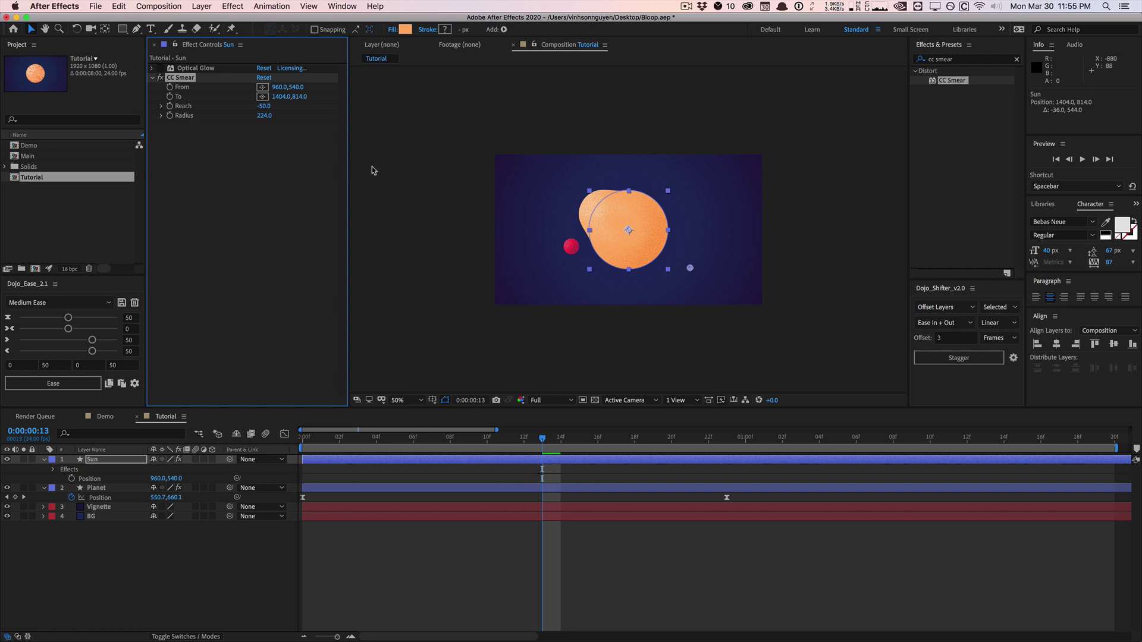
Step: At frame 14, add an expression linking CC Smear From to the Planet layer's Position
left_click(185, 440)
key("Page_Down")
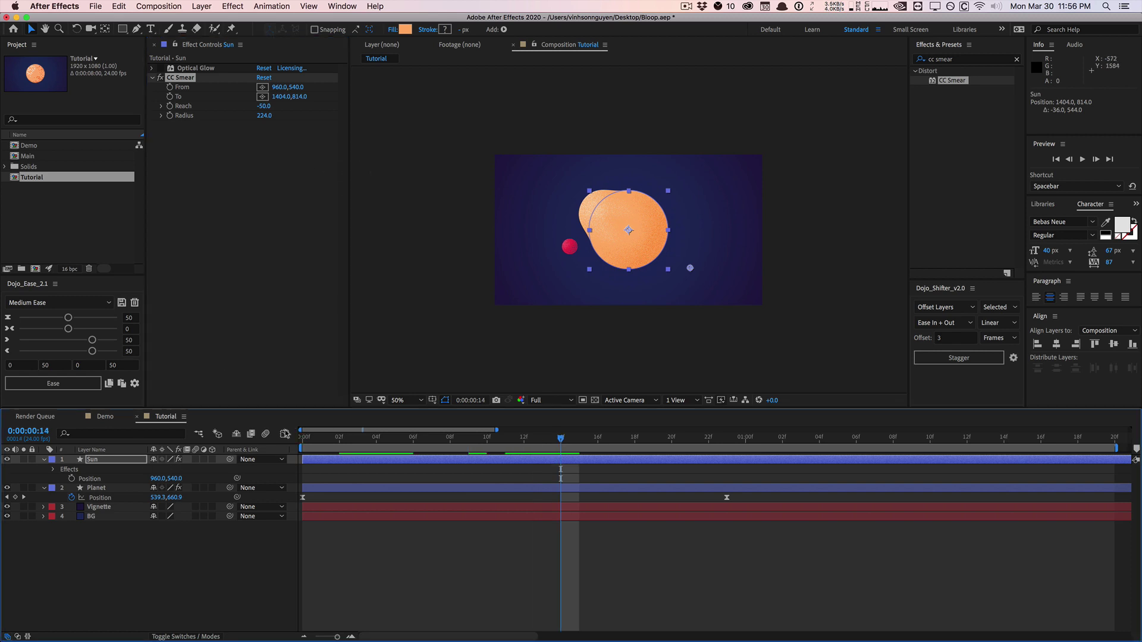
left_click(170, 87)
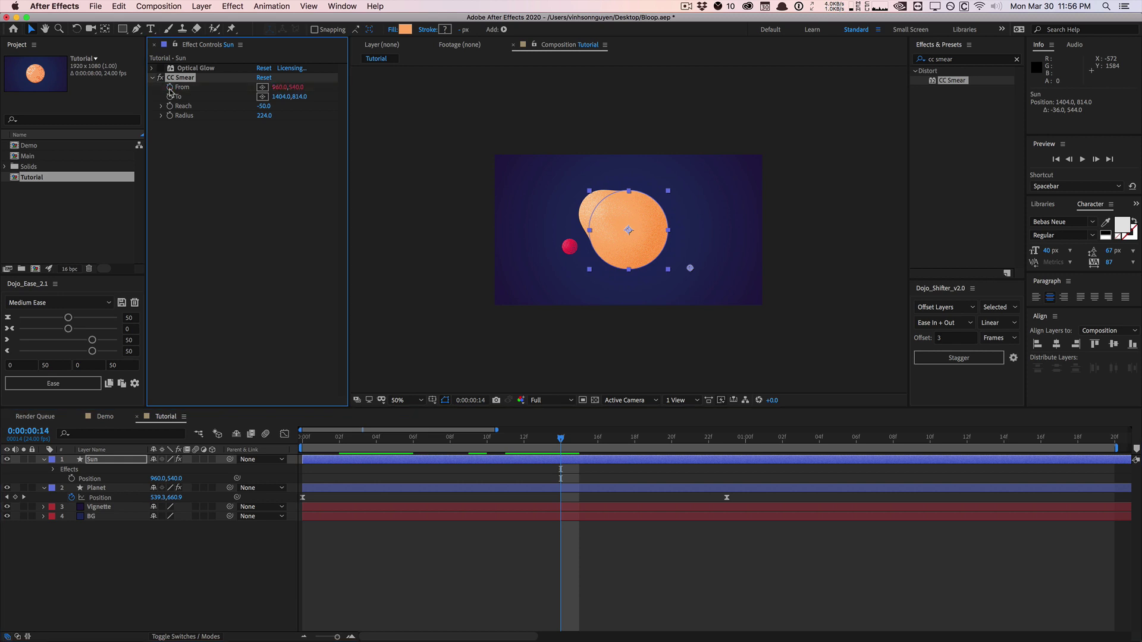
left_click(170, 87, "alt")
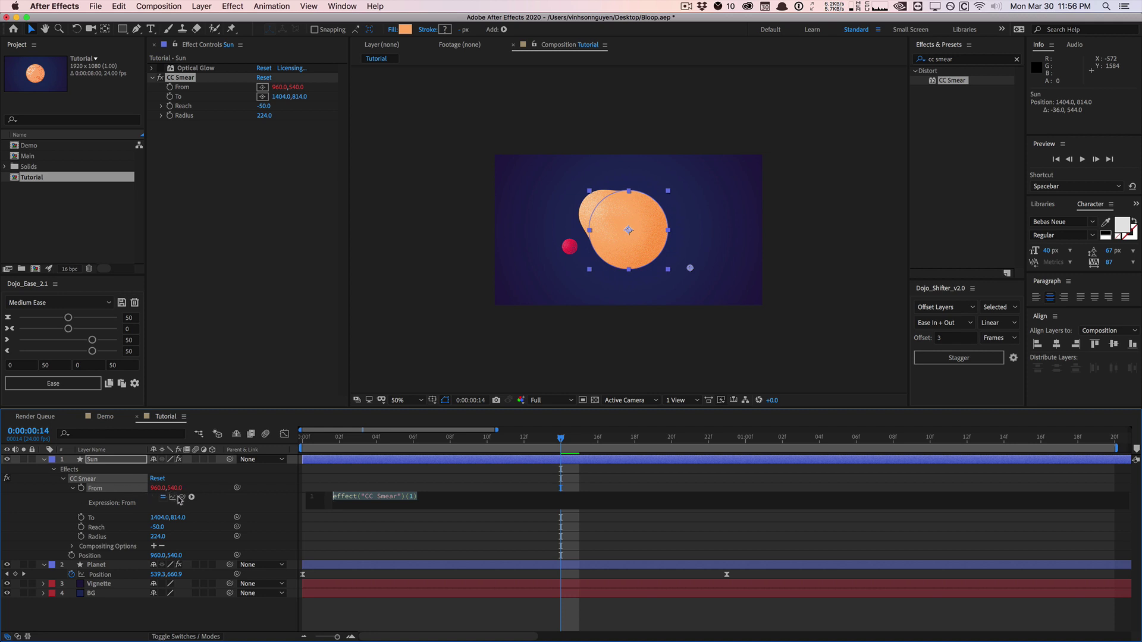
left_click_drag(182, 496, 125, 576)
left_click_drag(125, 577, 124, 578)
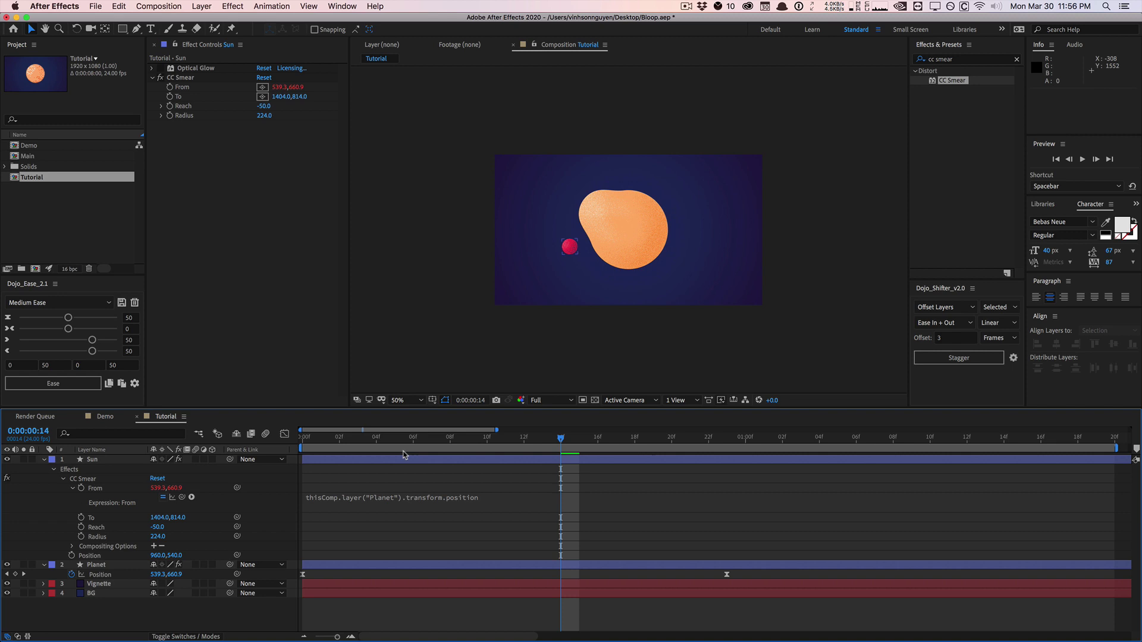
left_click(164, 612)
Step: Scrub the early frames to check the bulge follows the planet, then reselect Sun
mouse_move(375, 442)
left_mouse_down()
mouse_move(306, 440)
mouse_move(433, 441)
mouse_move(534, 410)
left_mouse_up()
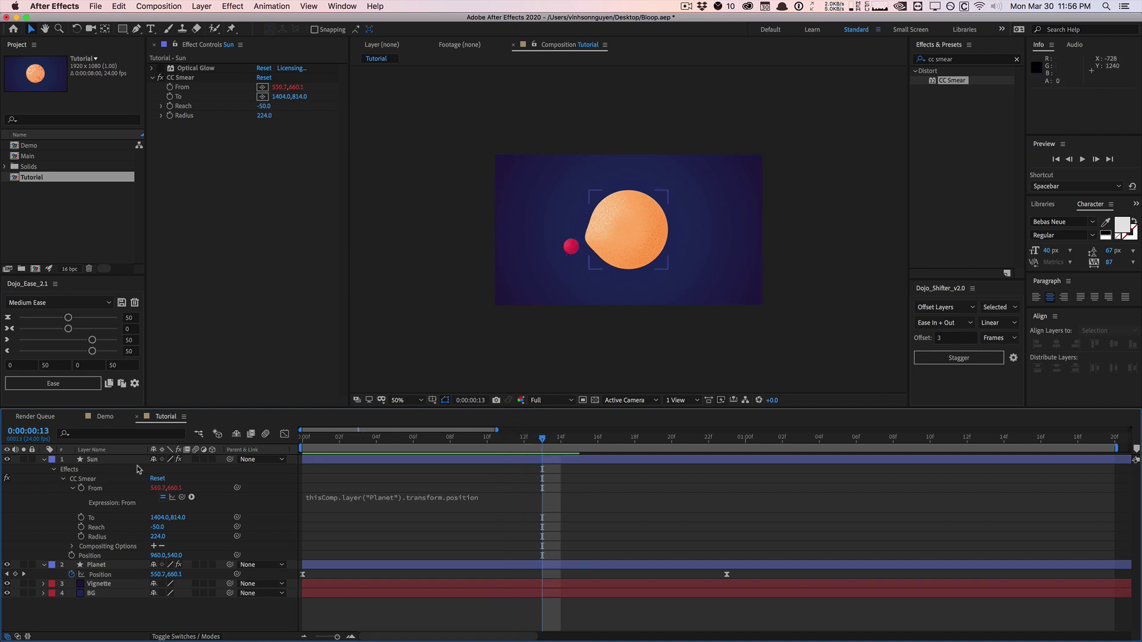
mouse_move(303, 437)
left_mouse_down()
mouse_move(485, 437)
mouse_move(535, 413)
left_mouse_up()
left_click(97, 461)
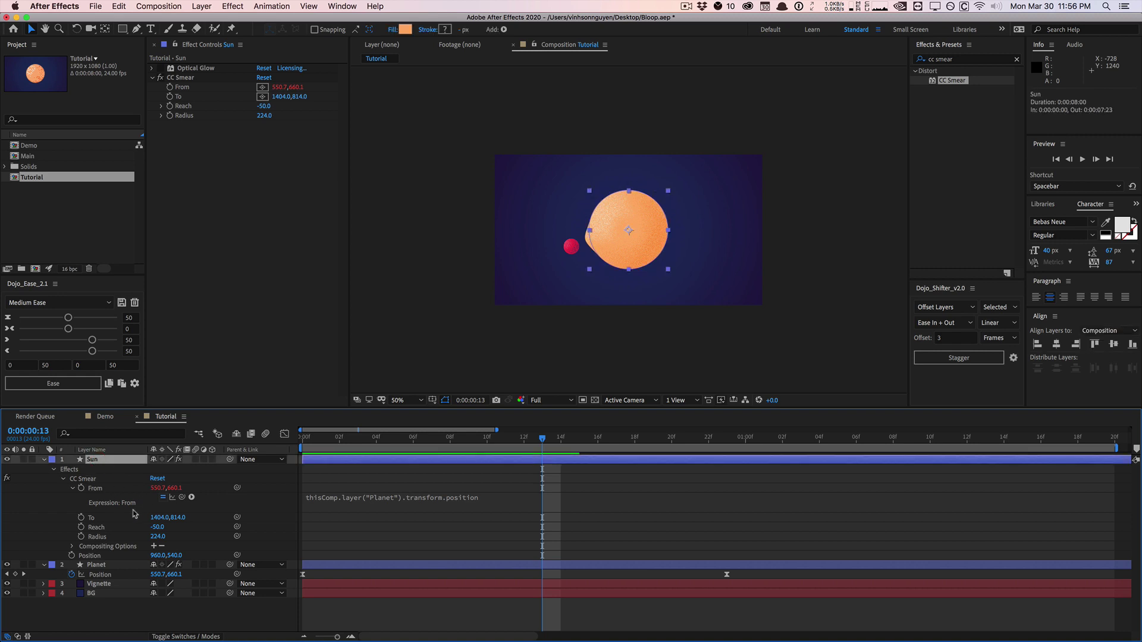
Step: Link the CC Smear To point by expression to the Sun's own Position, pinning it at 960,540
left_click(176, 99, "alt")
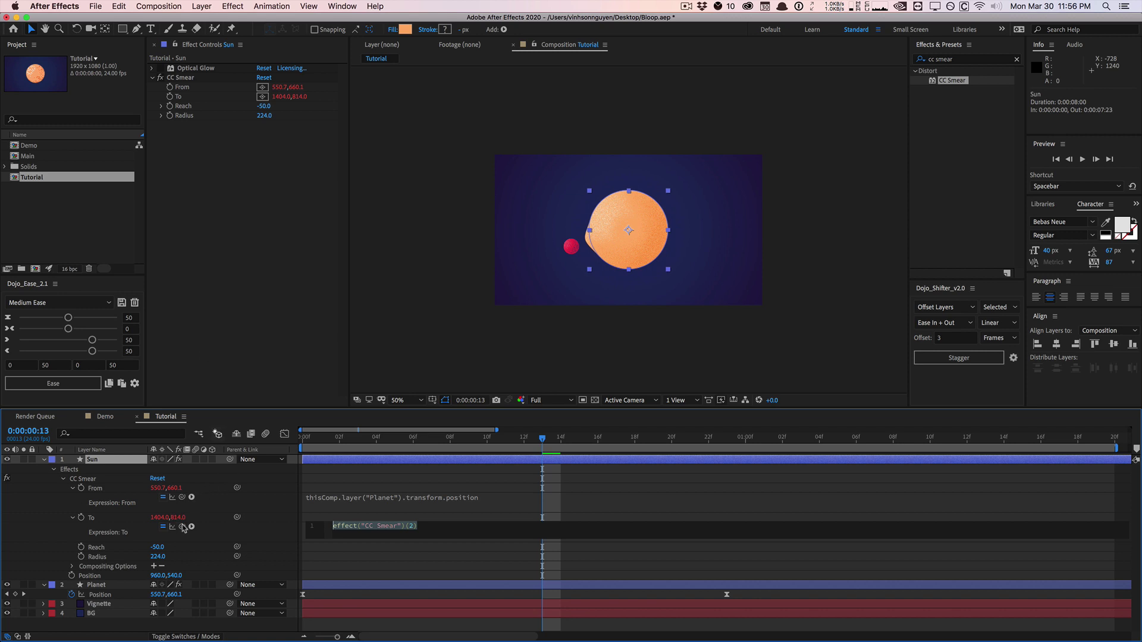
left_click_drag(183, 530, 148, 565)
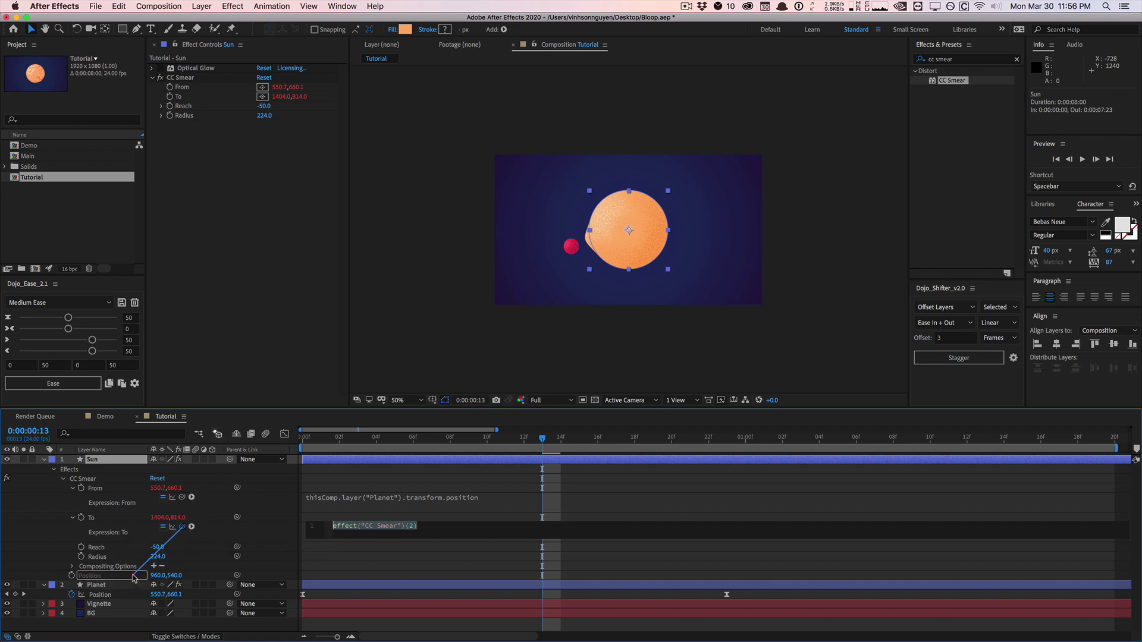
left_click_drag(133, 577, 132, 576)
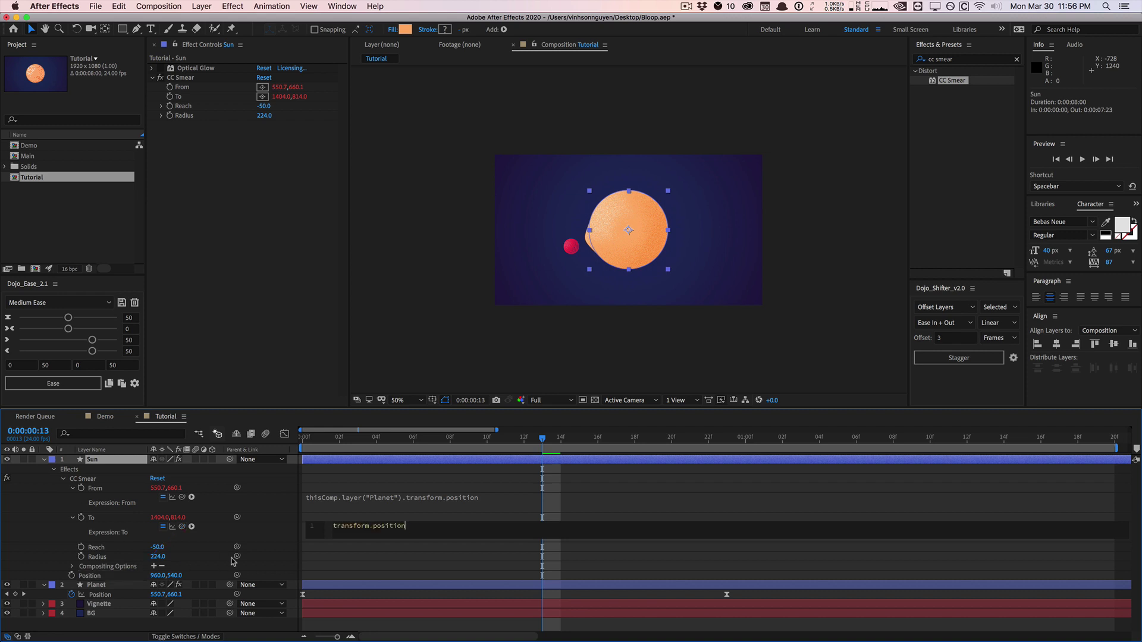
left_click(265, 546)
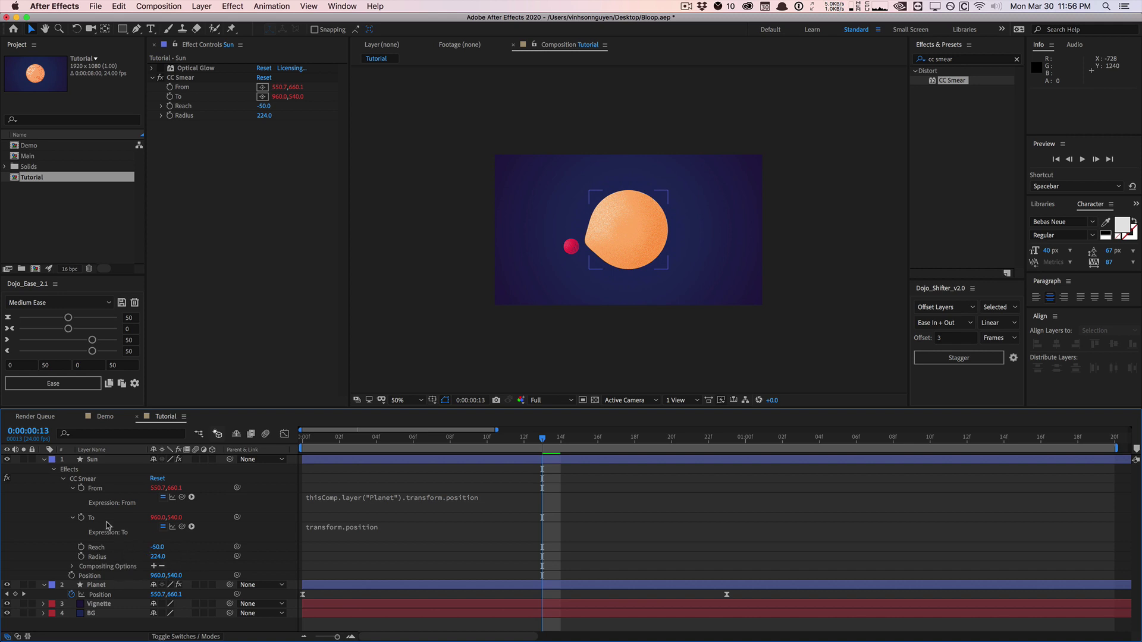
left_click(116, 462)
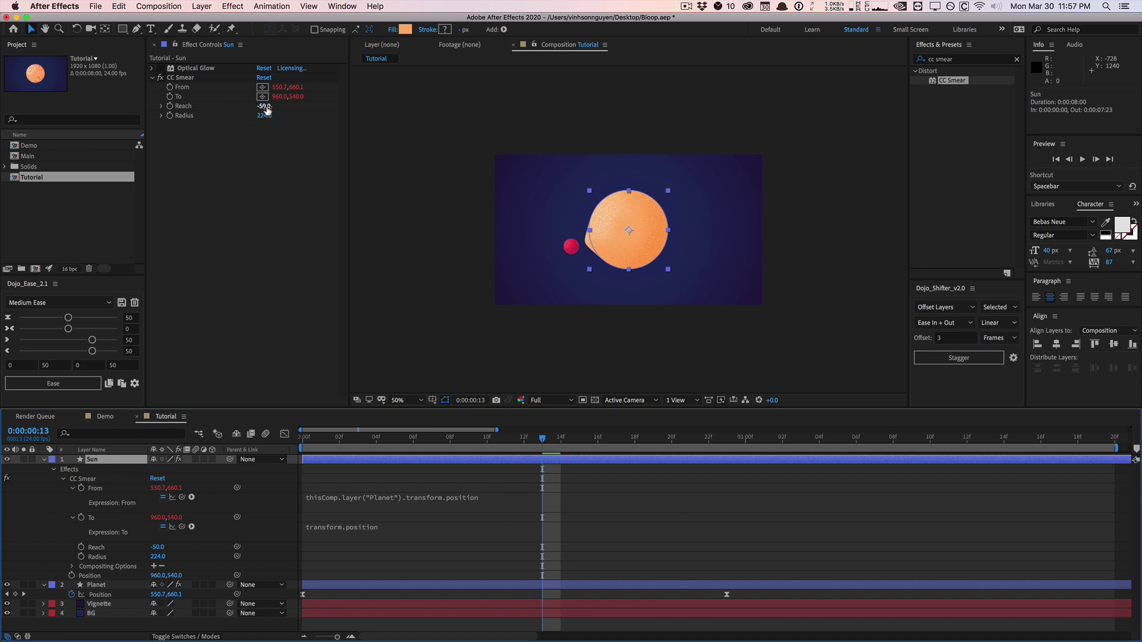
Step: Twirl open the Sun's CC Smear properties, fold the From and To rows, and return to frame 0
left_click(42, 459)
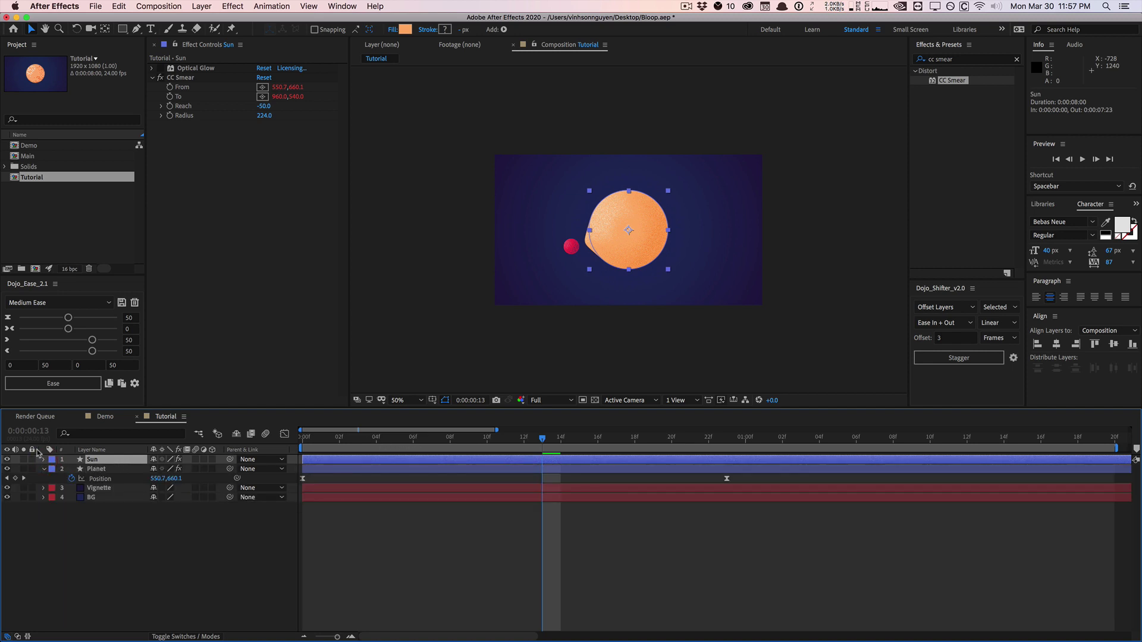
left_click(43, 460)
left_click(53, 480)
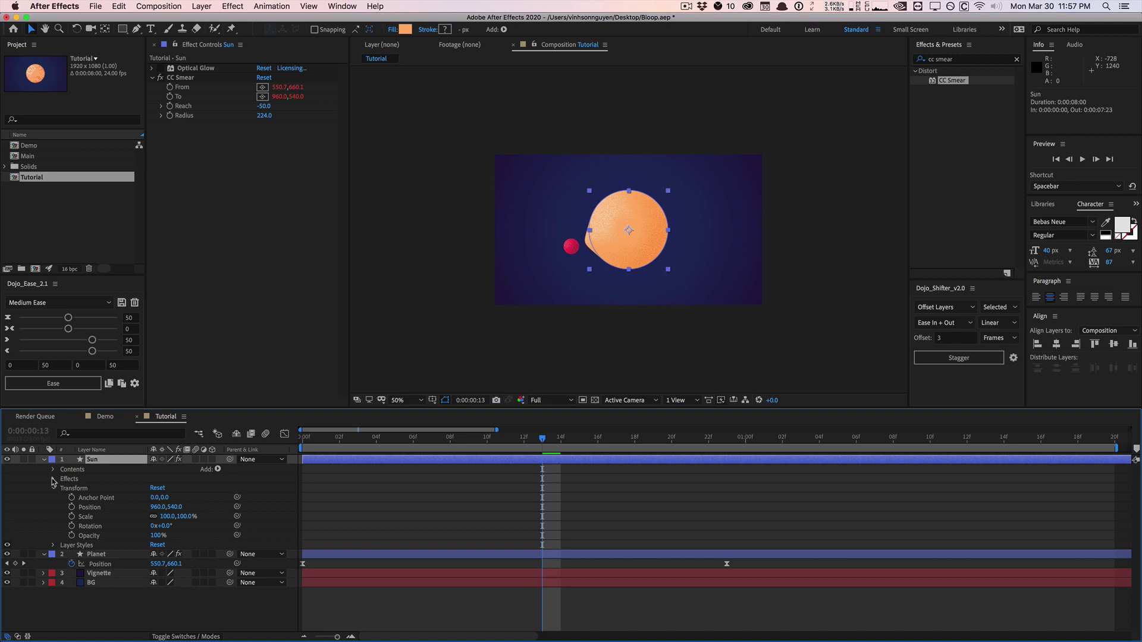
left_click(53, 479)
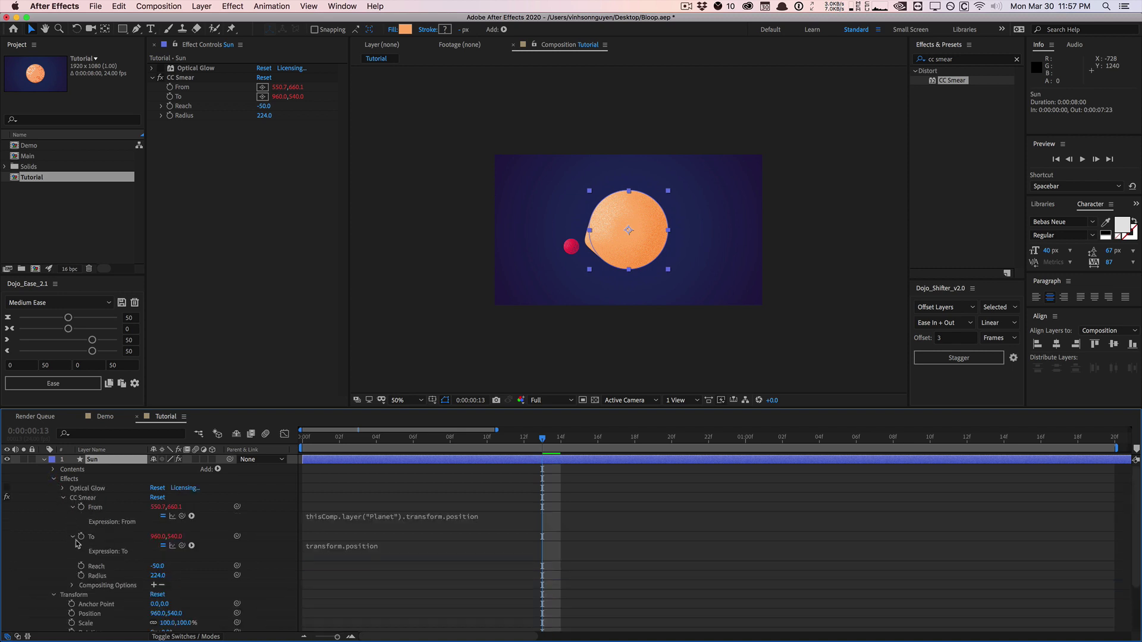
left_click(73, 507)
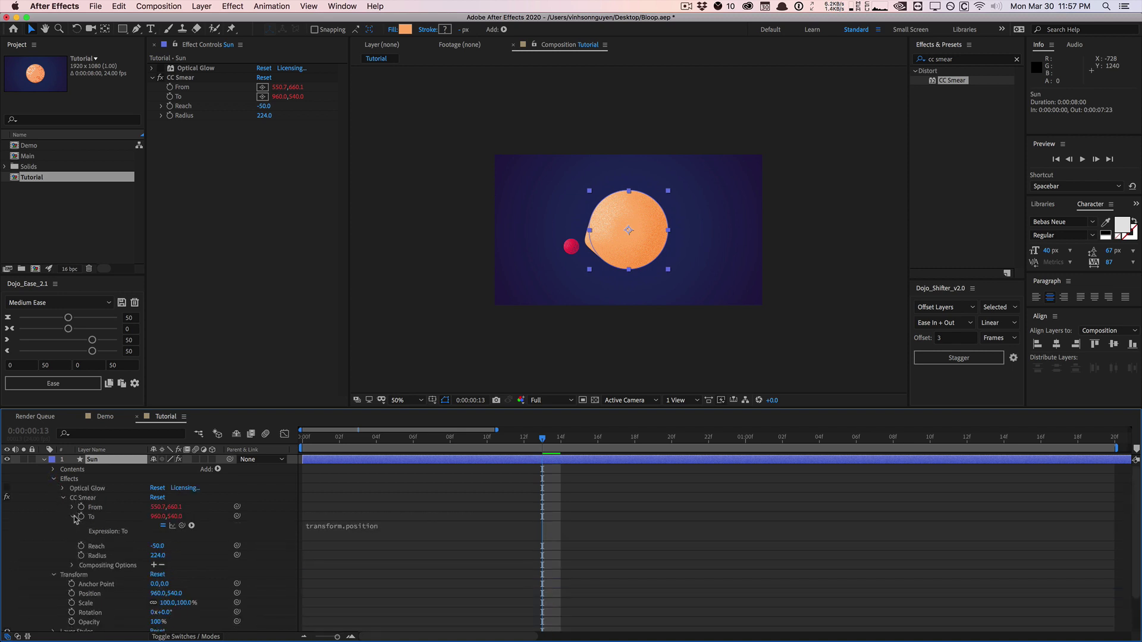
left_click(72, 517)
left_click(101, 528)
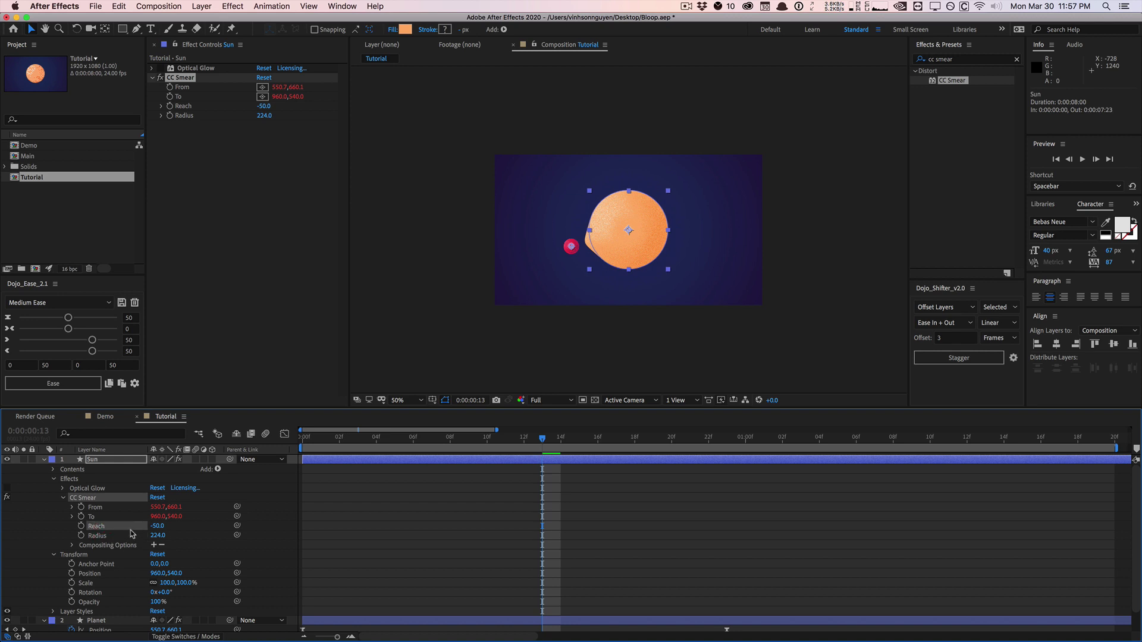
left_click(356, 440)
left_click_drag(342, 441, 302, 441)
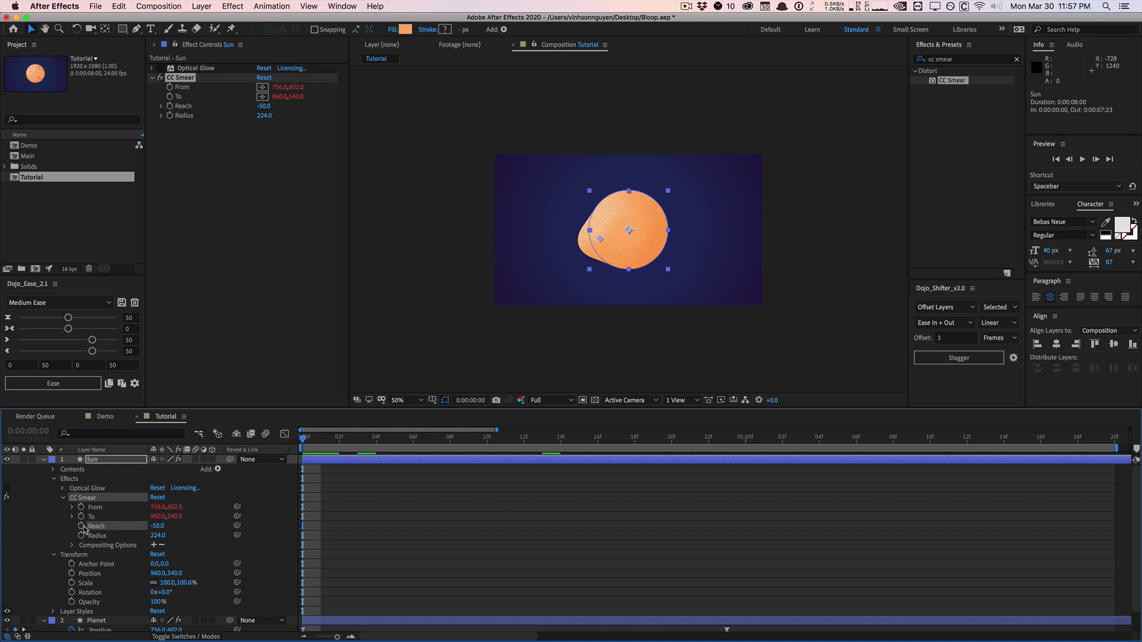
Step: Set Reach to 0 and Radius to 250, then keyframe Reach at frame 2
left_click(158, 526)
type("0")
key("Return")
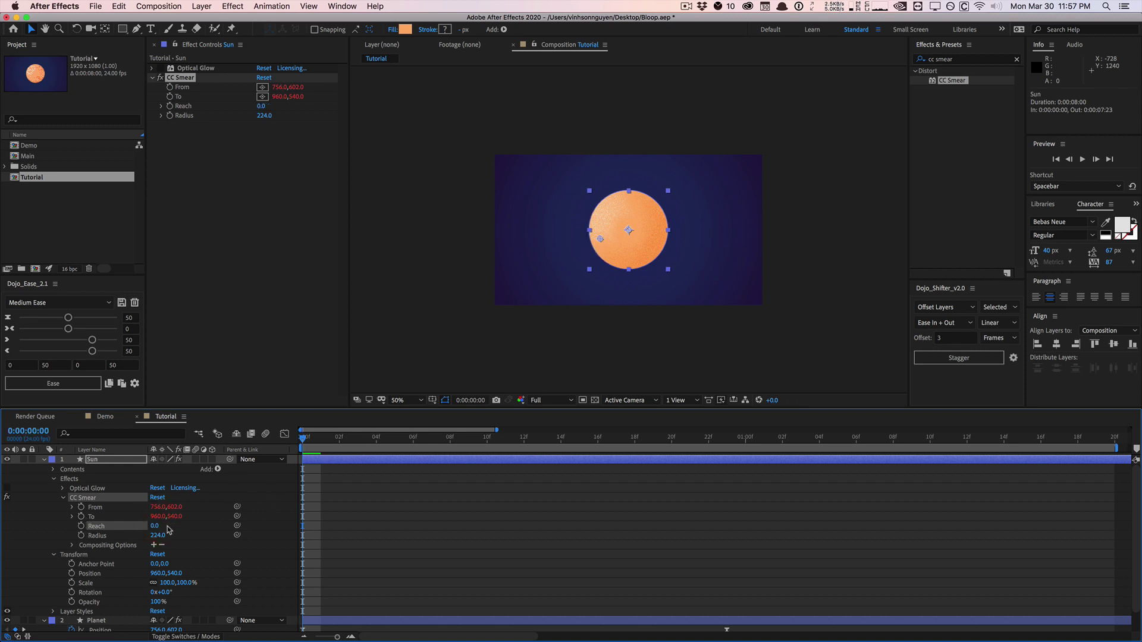
left_click(158, 534)
type("250")
key("Return")
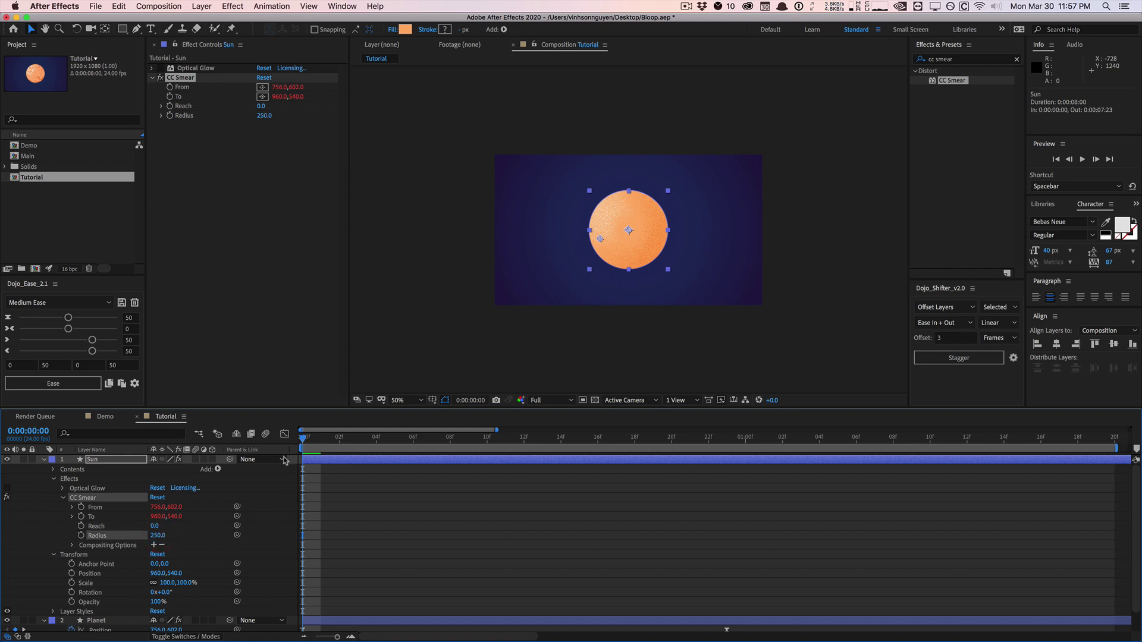
mouse_move(306, 440)
left_mouse_down()
mouse_move(411, 420)
mouse_move(348, 431)
left_mouse_up()
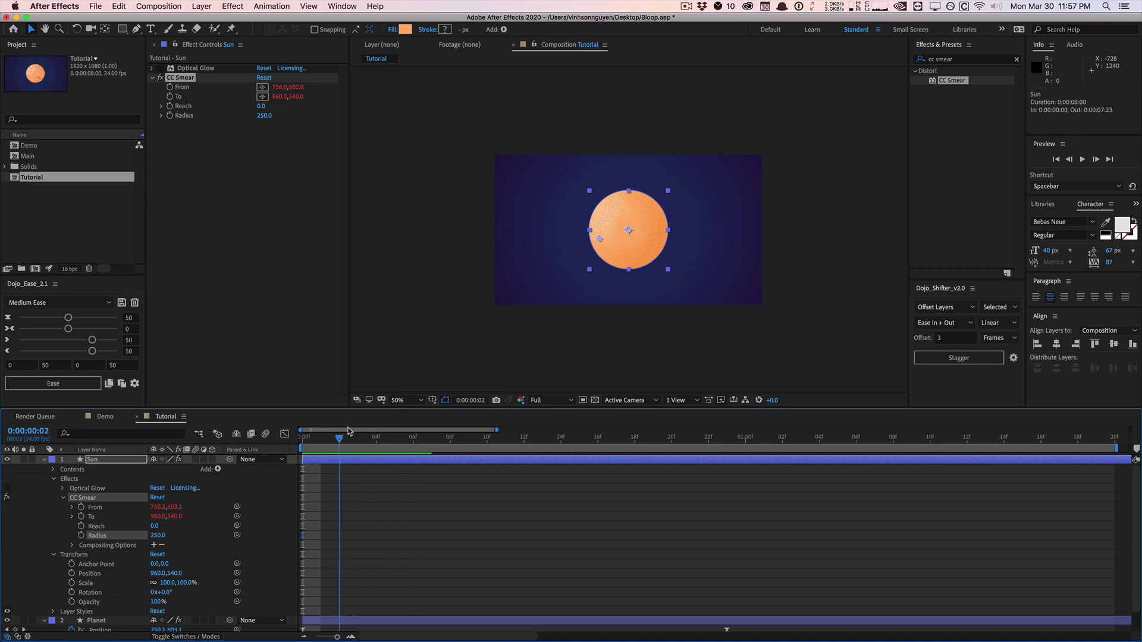
left_click(81, 526)
Step: At frame 8, keyframe Reach at -39 and raise Radius to 275
left_click_drag(357, 438, 451, 426)
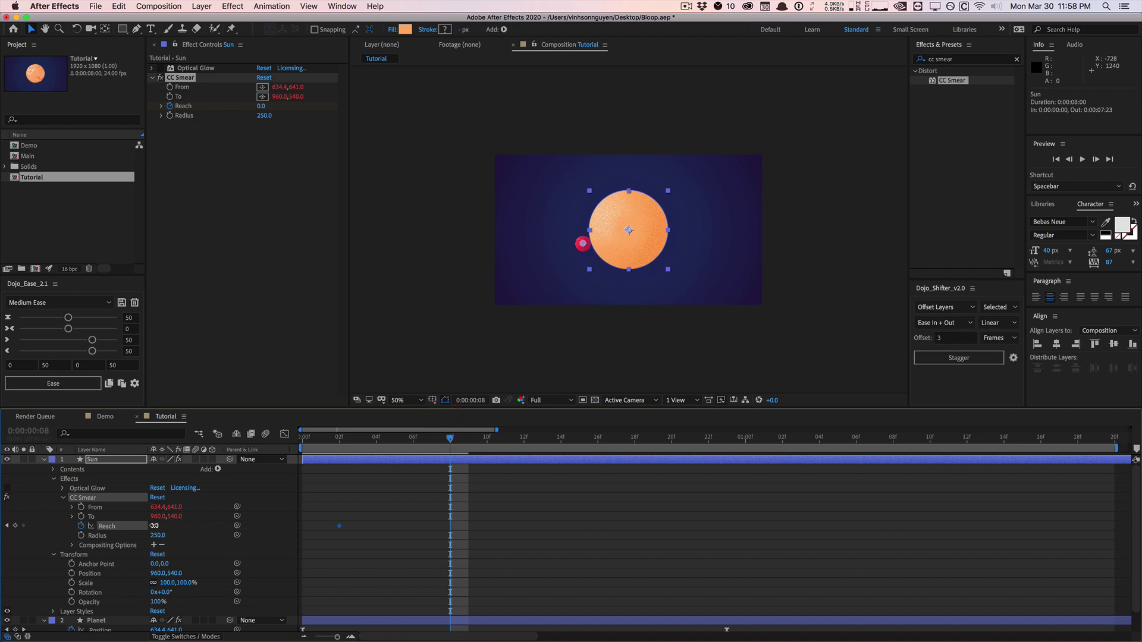
mouse_move(154, 526)
left_mouse_down()
mouse_move(168, 521)
mouse_move(133, 526)
left_mouse_up()
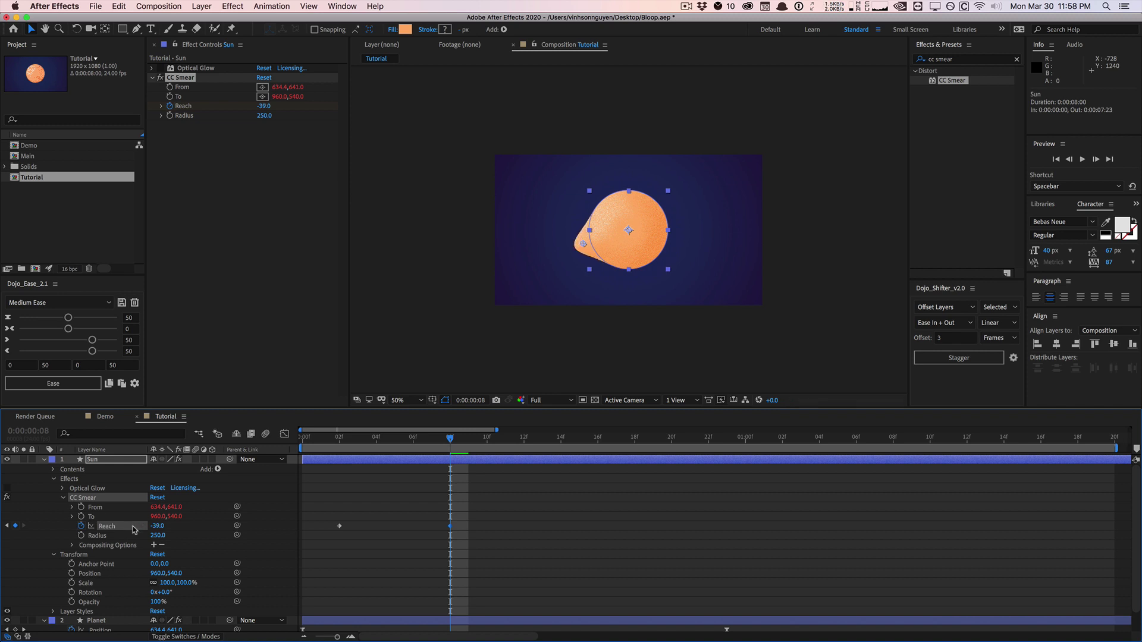
left_click(158, 535)
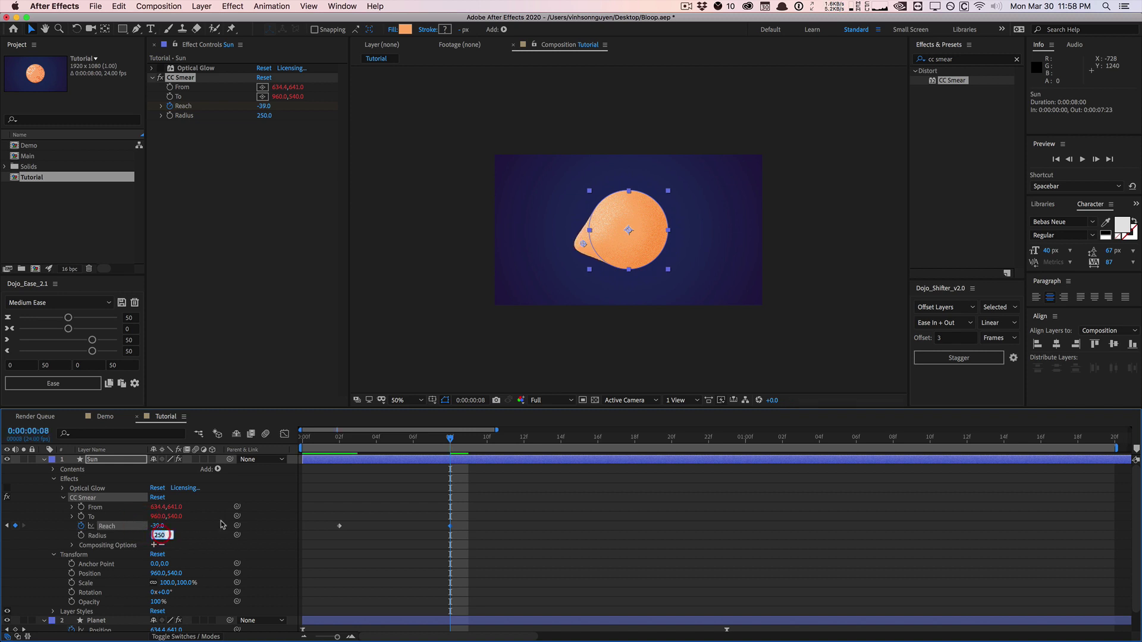
type("275")
key("Return")
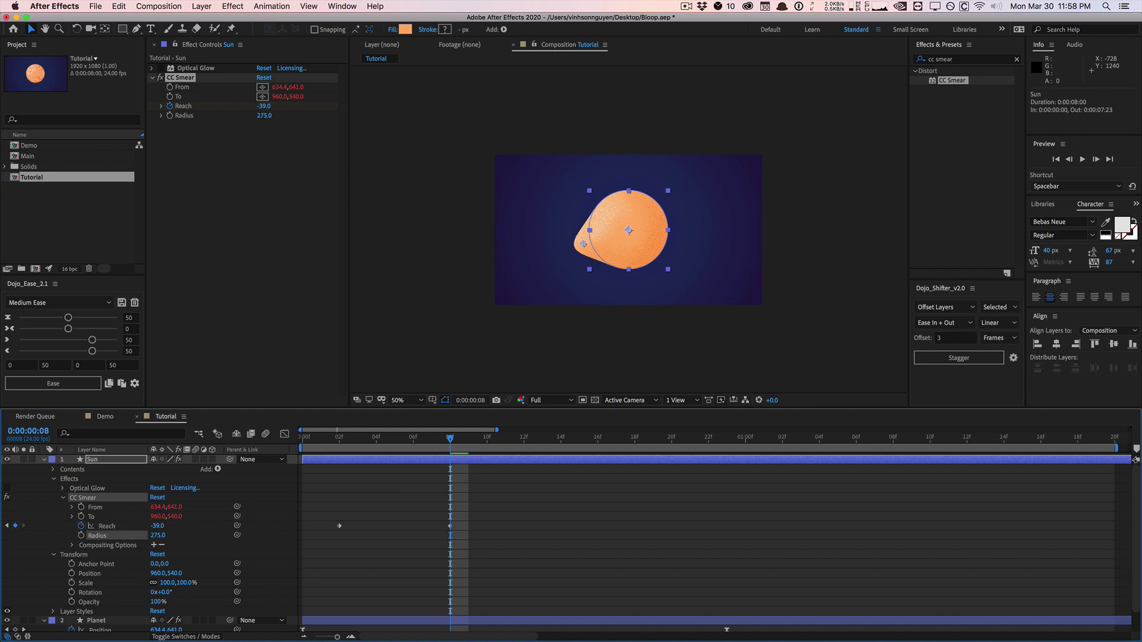
left_click(128, 526)
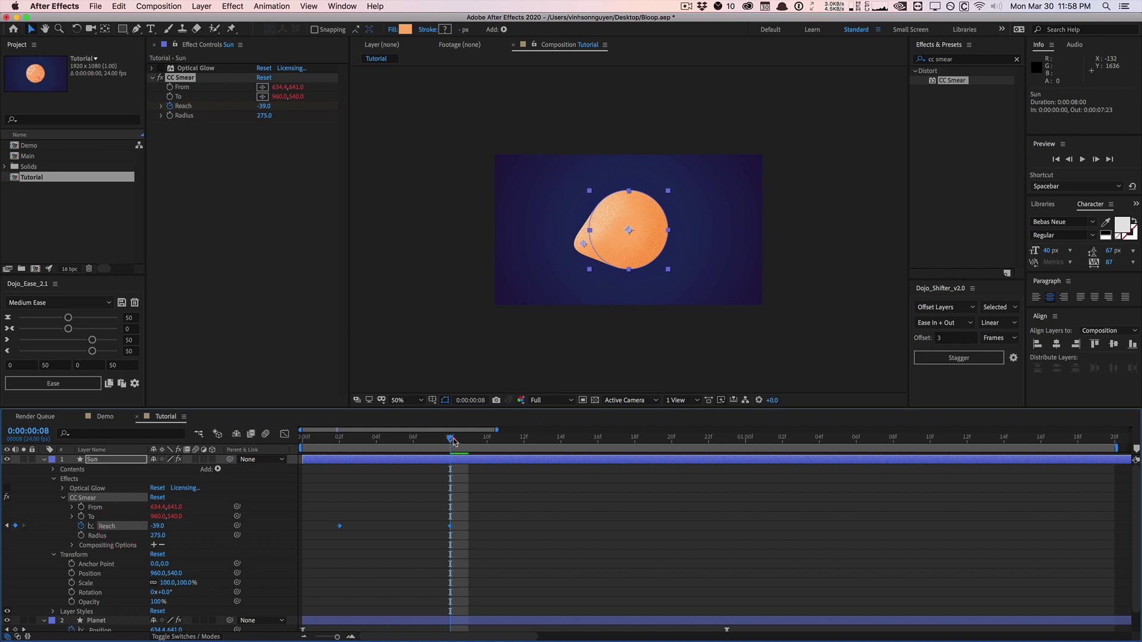
Step: Add Reach keyframes at frames 14, 18 and 22 by scrubbing the Reach value
left_click_drag(452, 440, 568, 419)
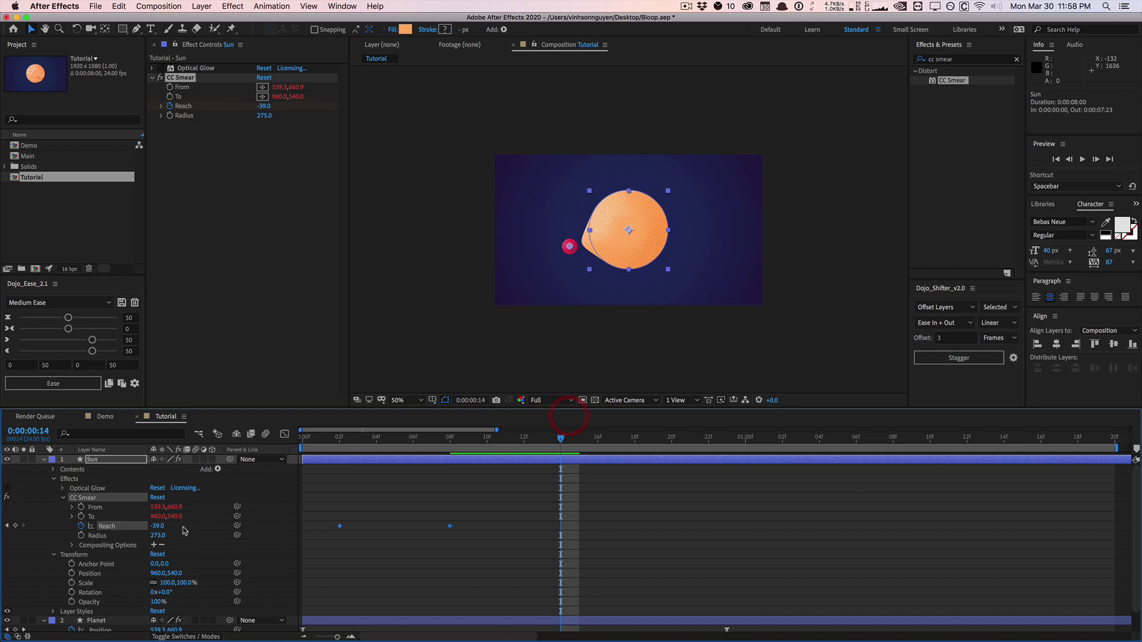
left_click_drag(169, 531, 193, 517)
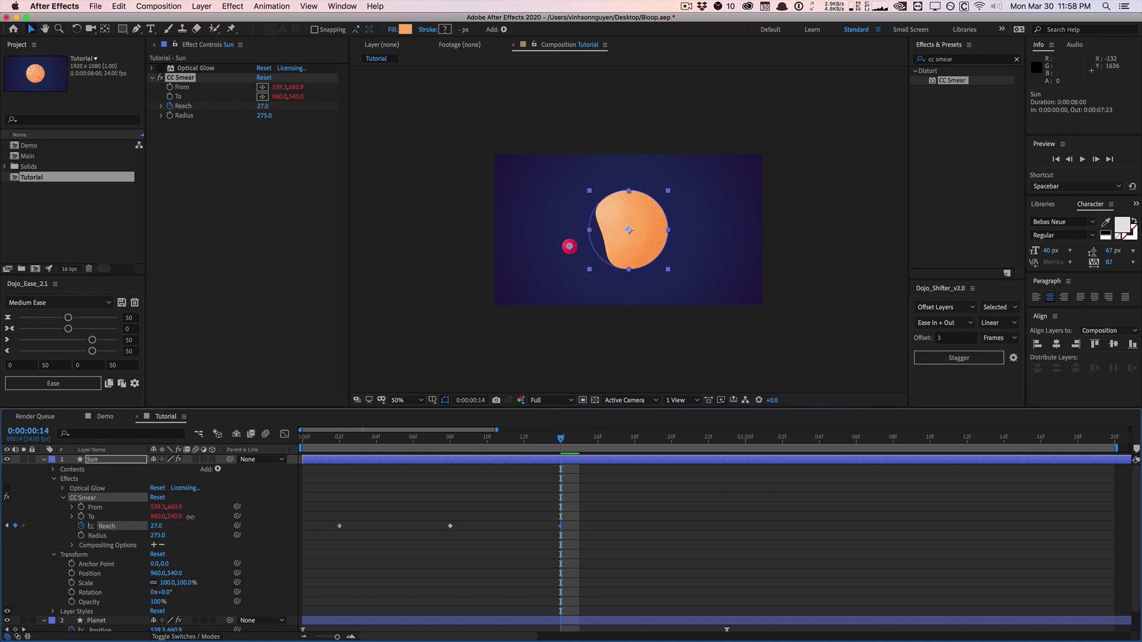
left_click(191, 519)
left_click_drag(563, 439, 636, 427)
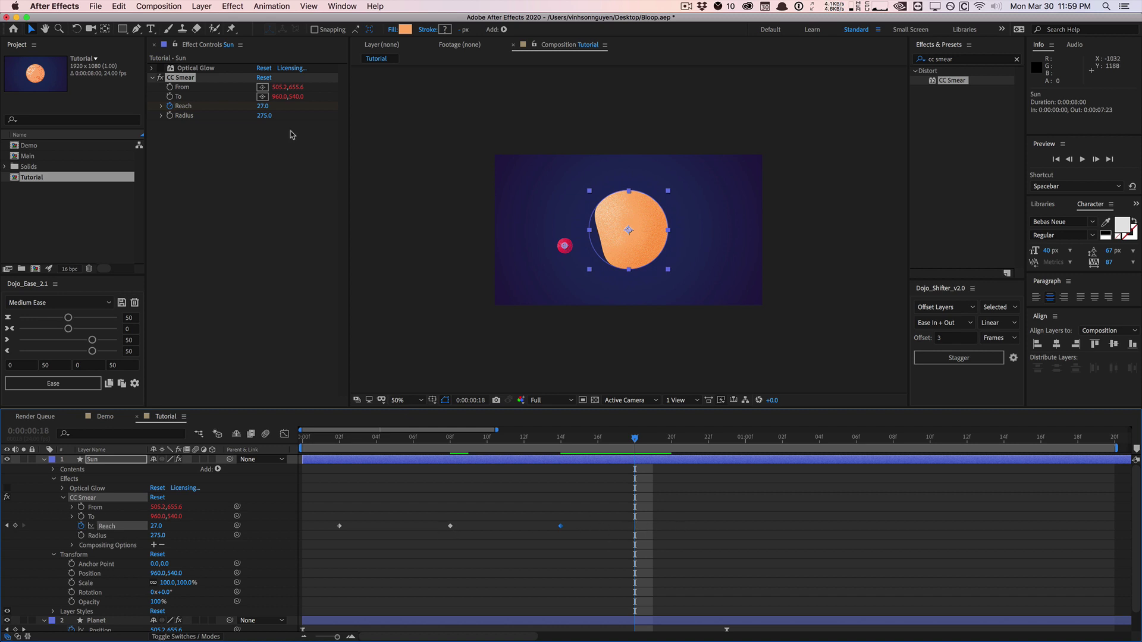
left_click_drag(266, 112, 232, 111)
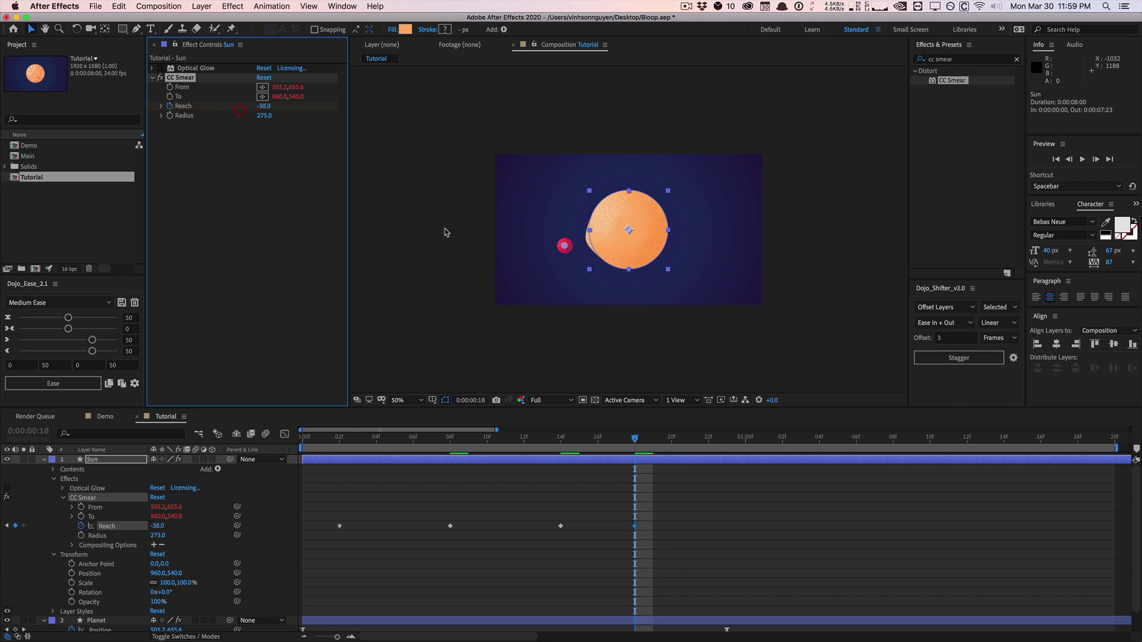
left_click_drag(647, 440, 709, 440)
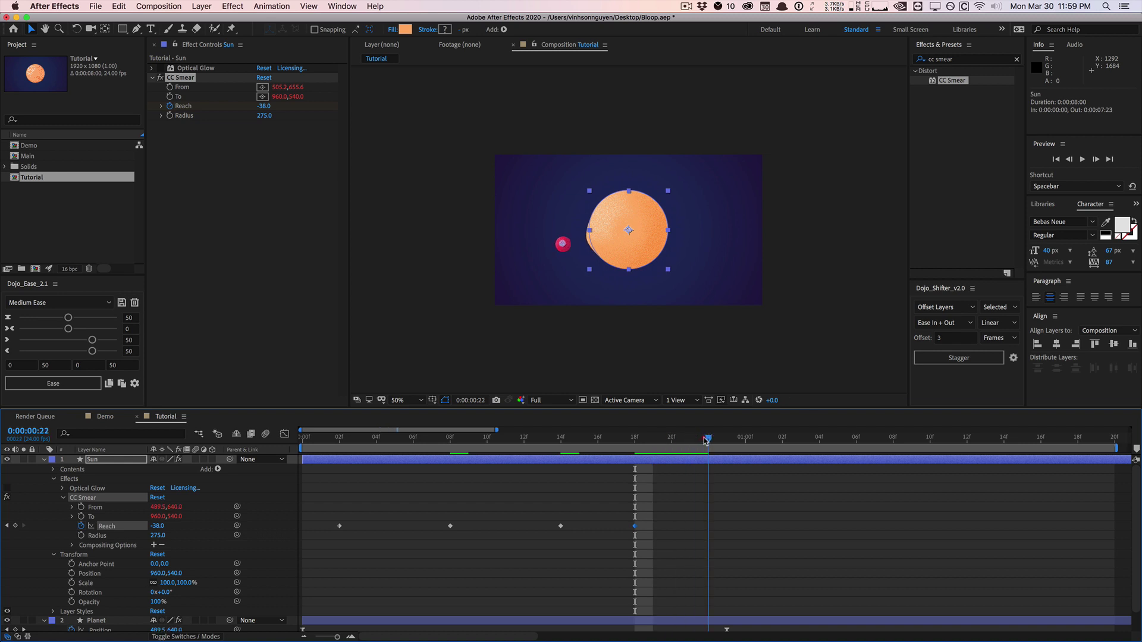
mouse_move(261, 106)
left_mouse_down()
mouse_move(247, 104)
mouse_move(284, 98)
left_mouse_up()
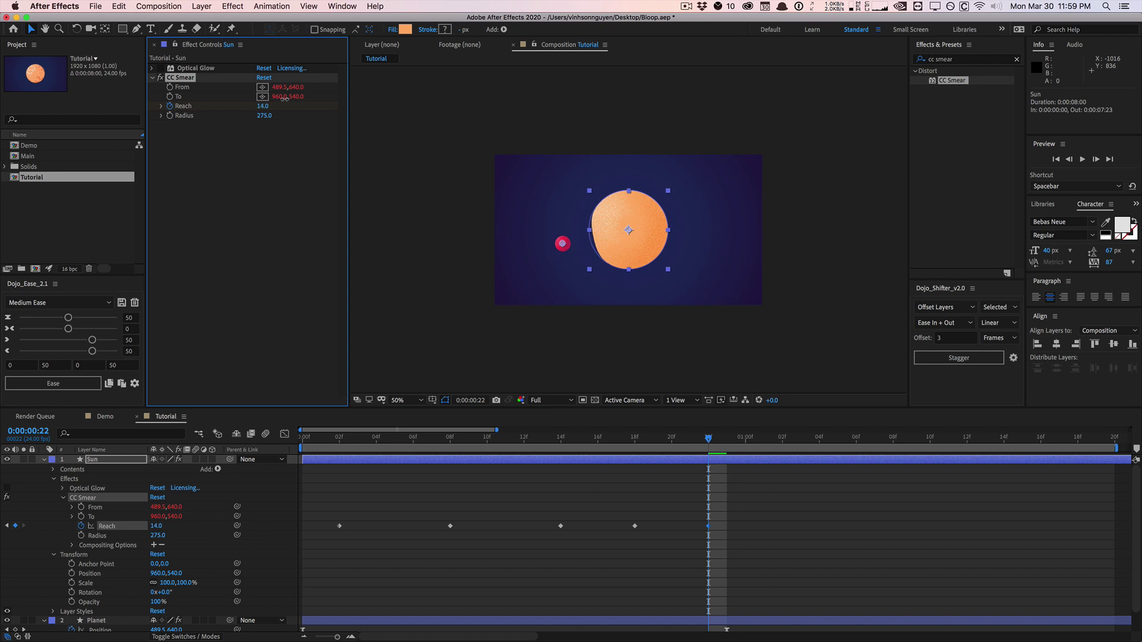
left_click(284, 98)
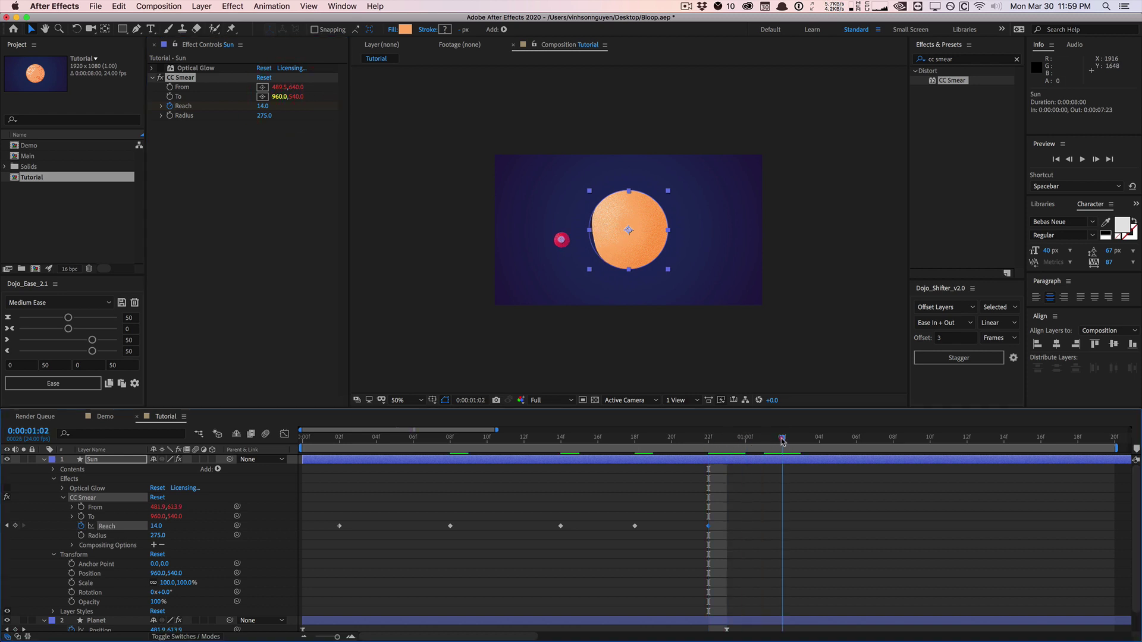
Step: Add a Reach keyframe at 1:01, then a final Reach 0 keyframe at 1:03
left_click(767, 440)
left_click_drag(263, 107, 253, 111)
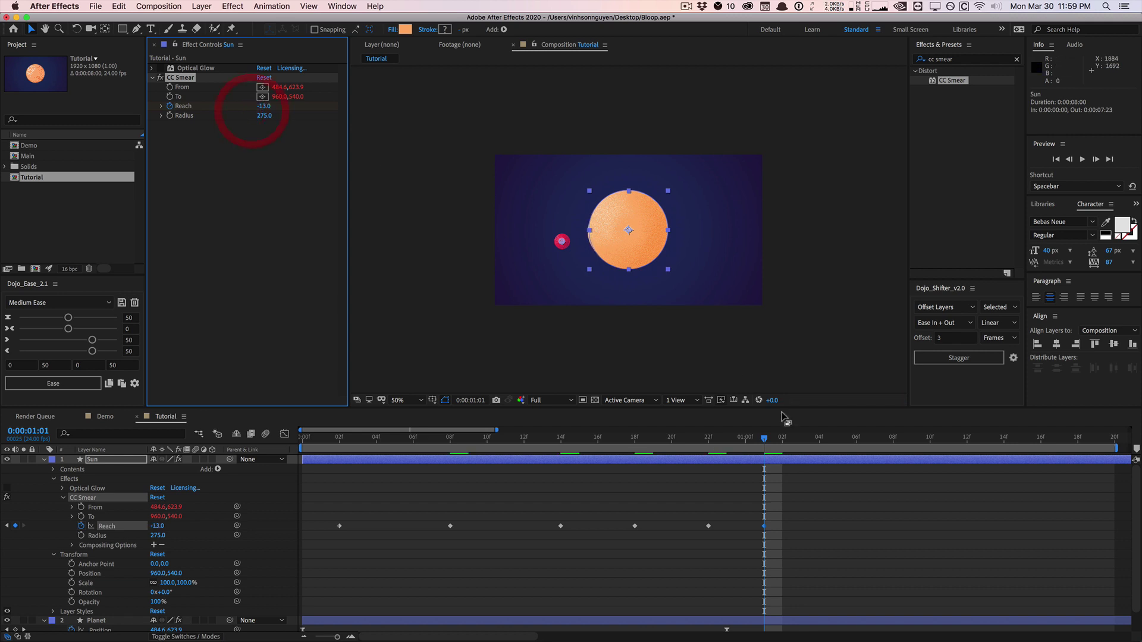
left_click(820, 438)
left_click_drag(821, 438, 802, 439)
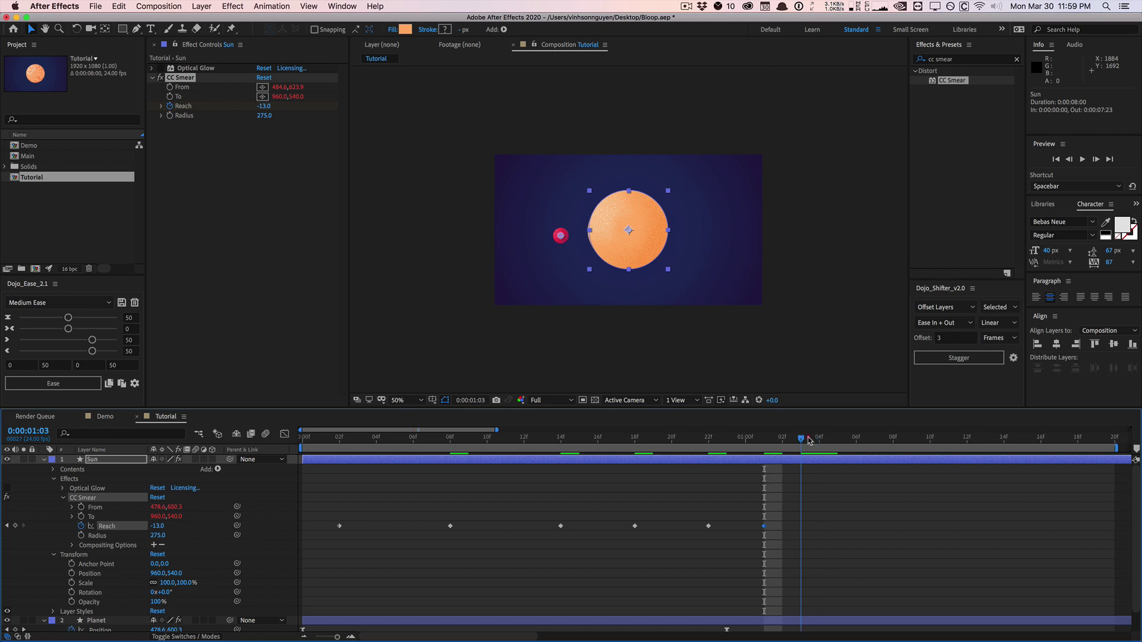
left_click(259, 108)
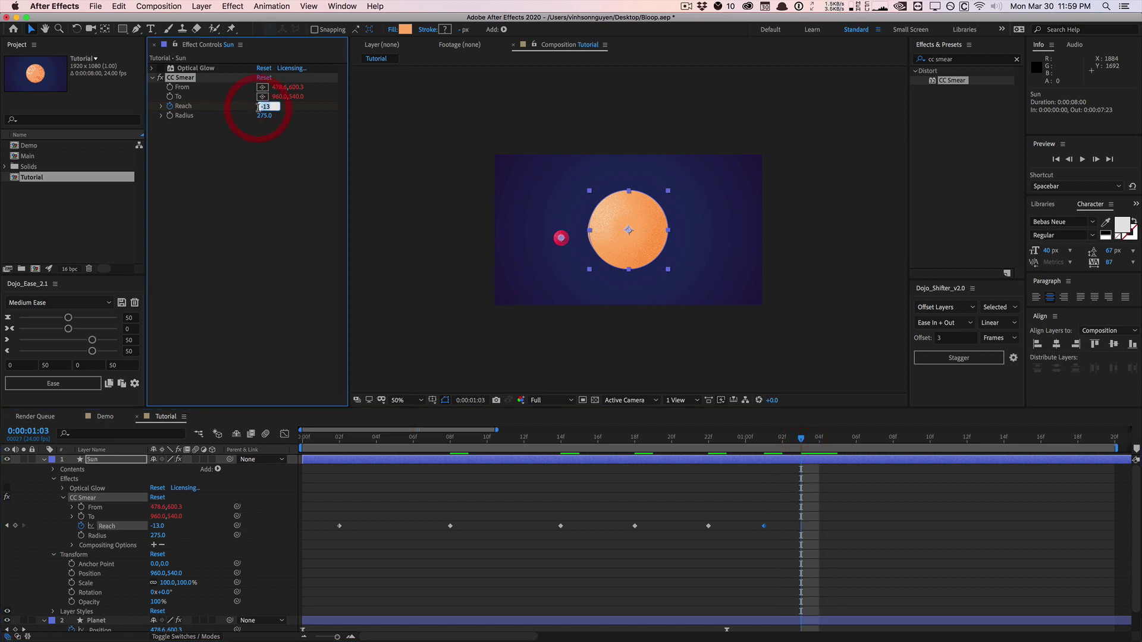
type("0")
key("Return")
Step: Preview the smear animation, then select all of the Sun's Reach keyframes
key("space")
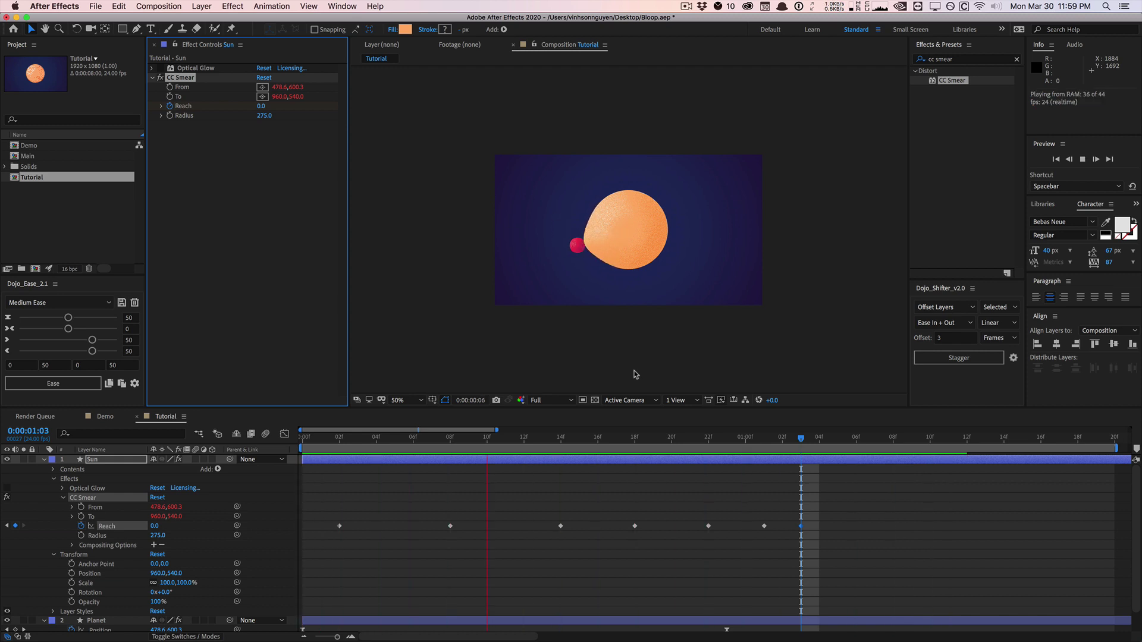
left_click(504, 454)
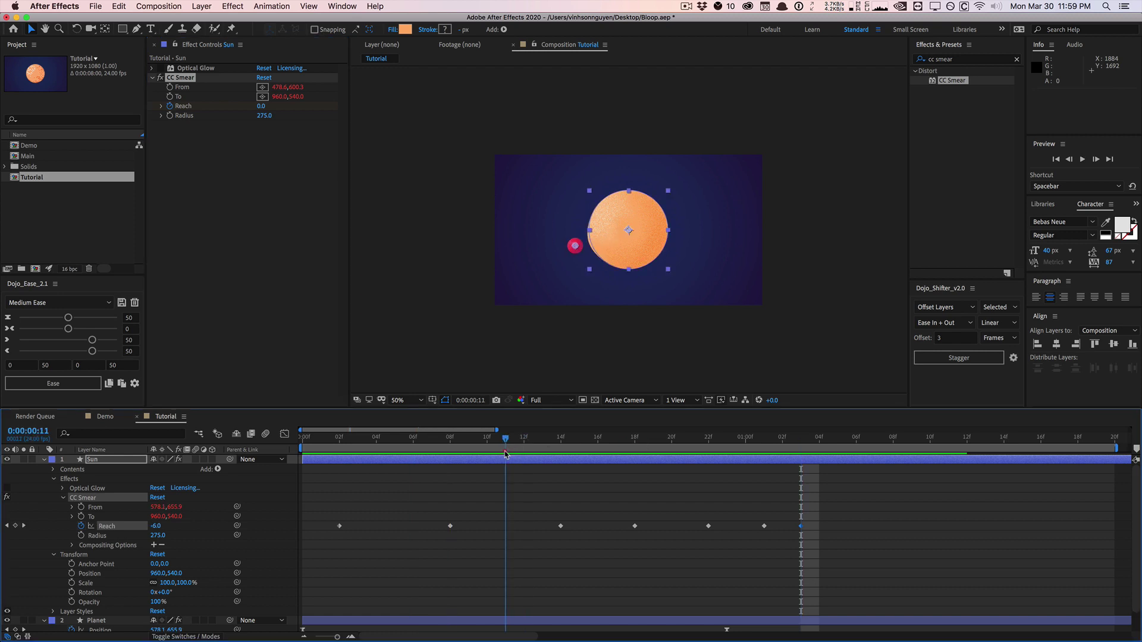
mouse_move(505, 454)
left_mouse_down()
mouse_move(416, 454)
mouse_move(450, 453)
left_mouse_up()
mouse_move(851, 512)
left_mouse_down()
mouse_move(690, 539)
mouse_move(309, 565)
left_mouse_up()
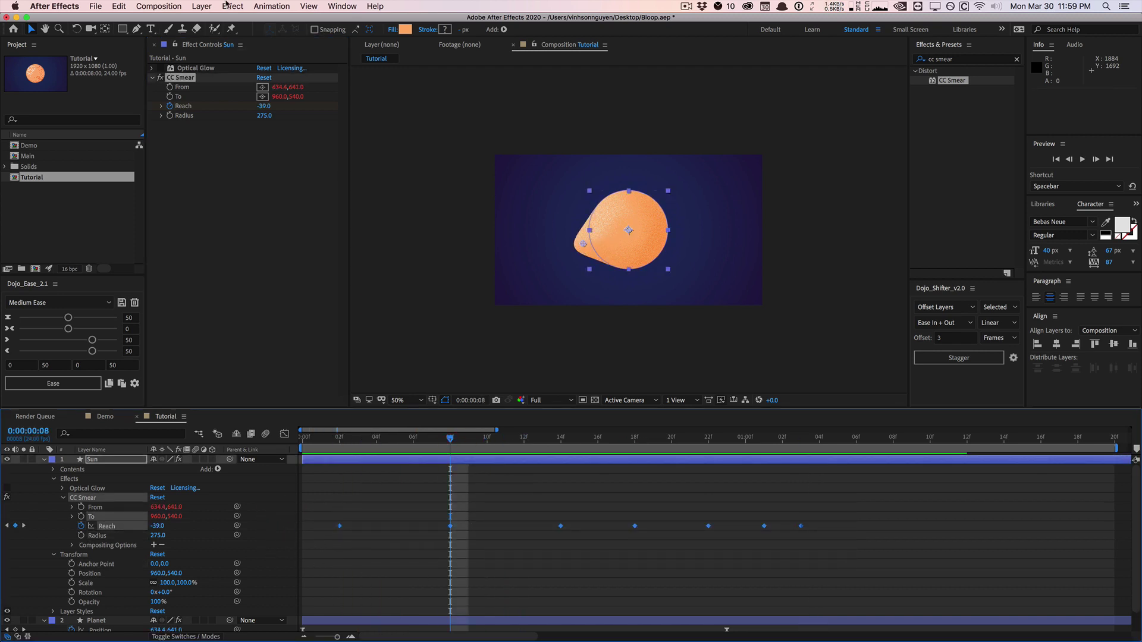
Step: Apply the Medium Ease preset to the Reach keyframes in the Dojo_Ease panel
left_click(259, 6)
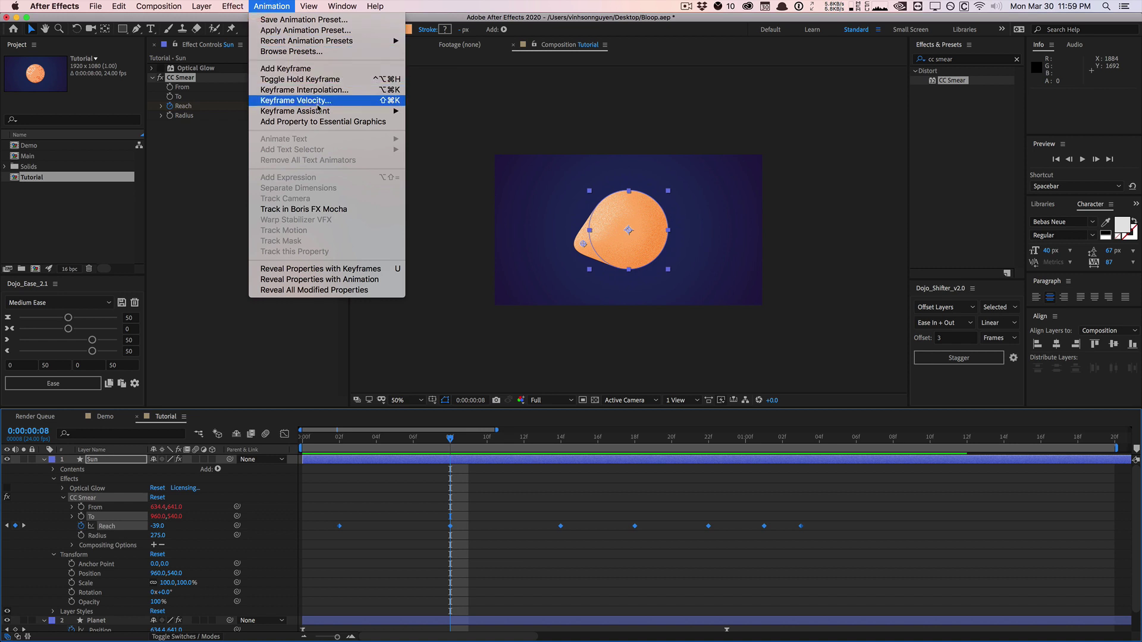
mouse_move(327, 113)
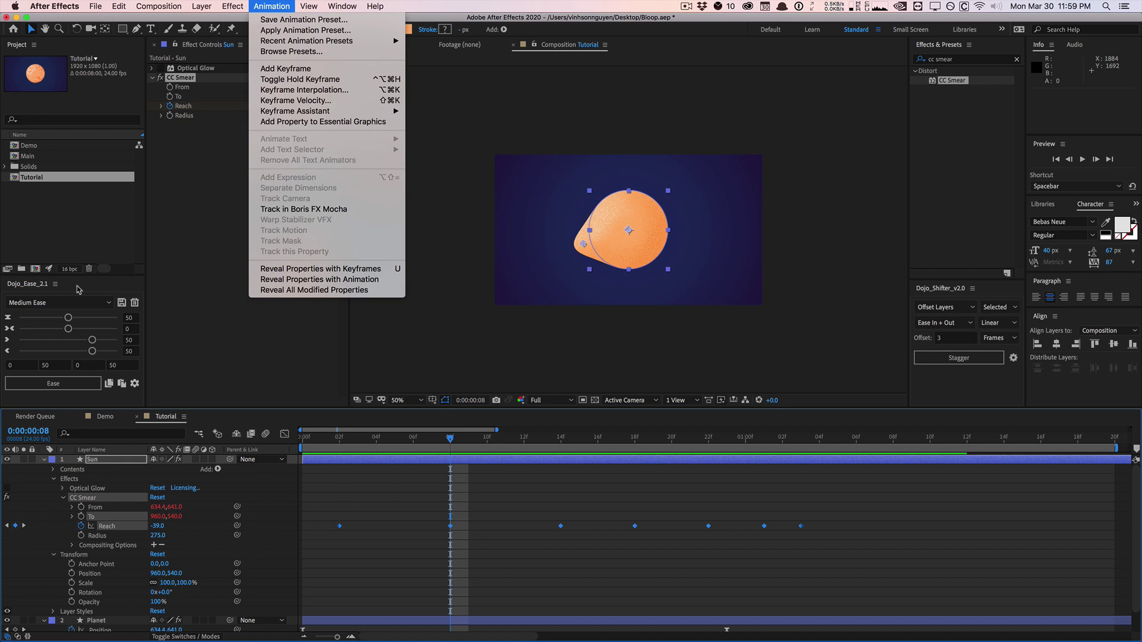
left_click(77, 304)
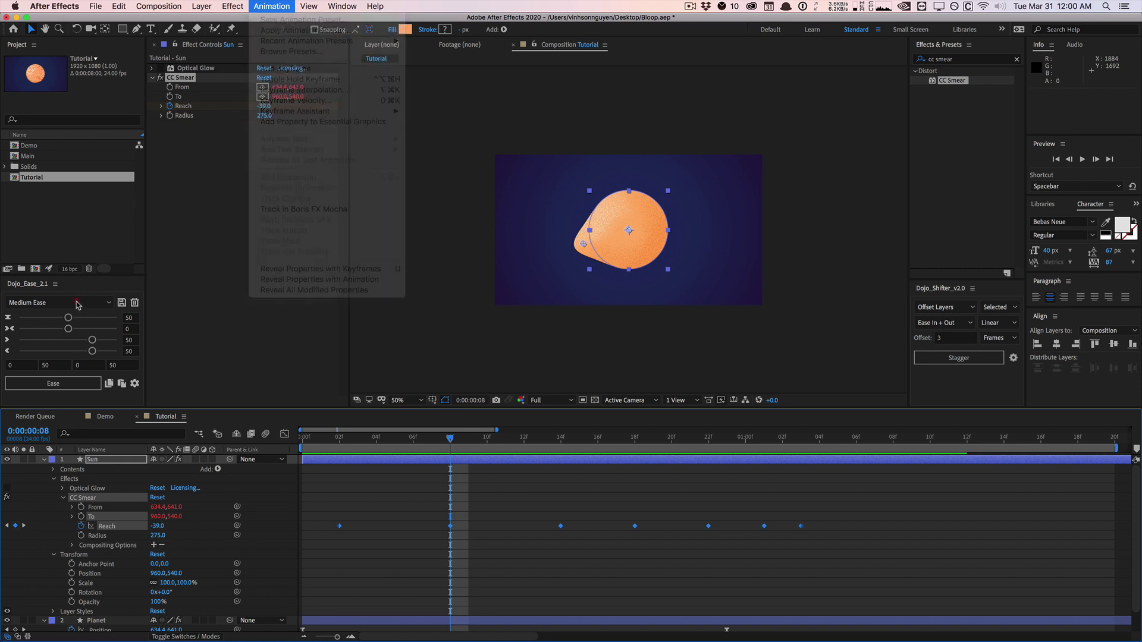
left_click(70, 304)
left_click(59, 337)
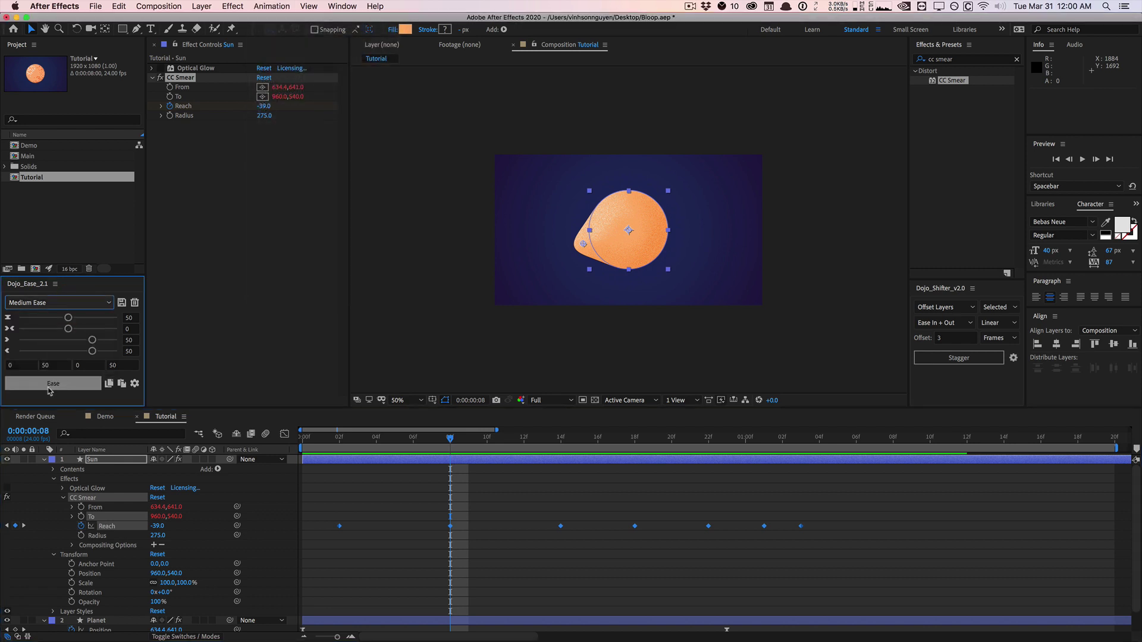
left_click(51, 389)
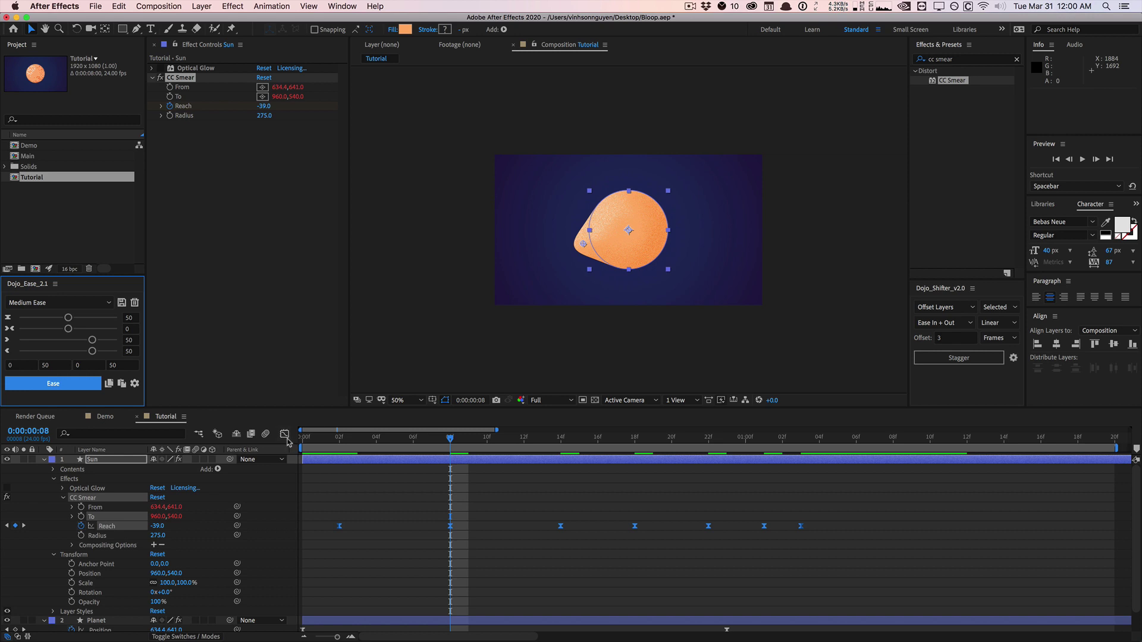
Step: Preview the eased animation and open the Reach speed graph with all keyframes selected
left_click(285, 435)
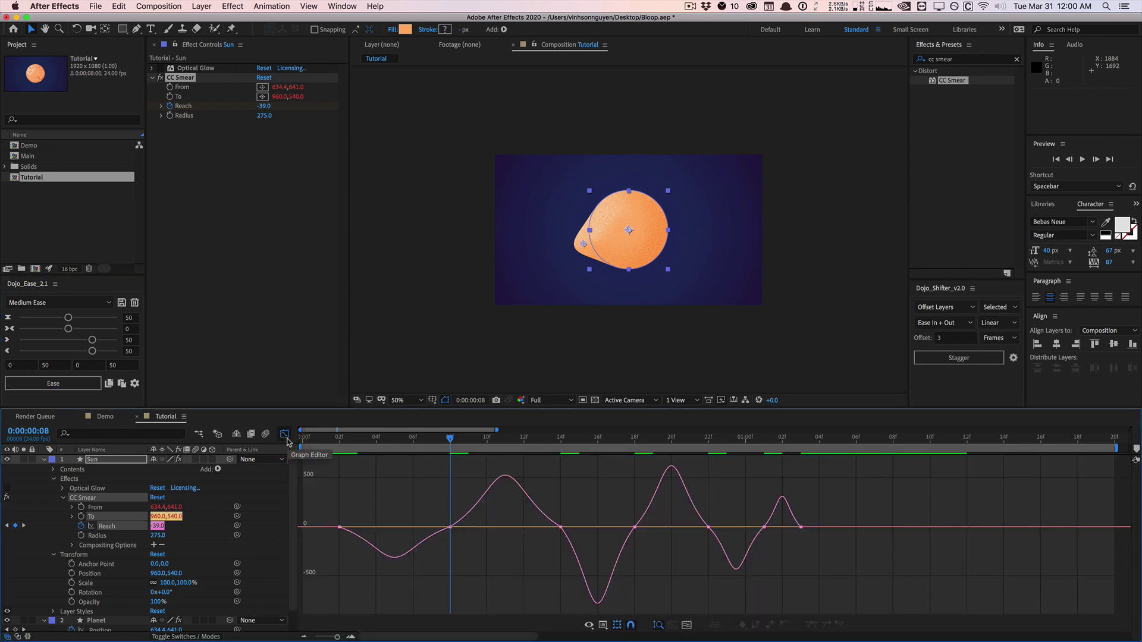
left_click(285, 434)
key("space")
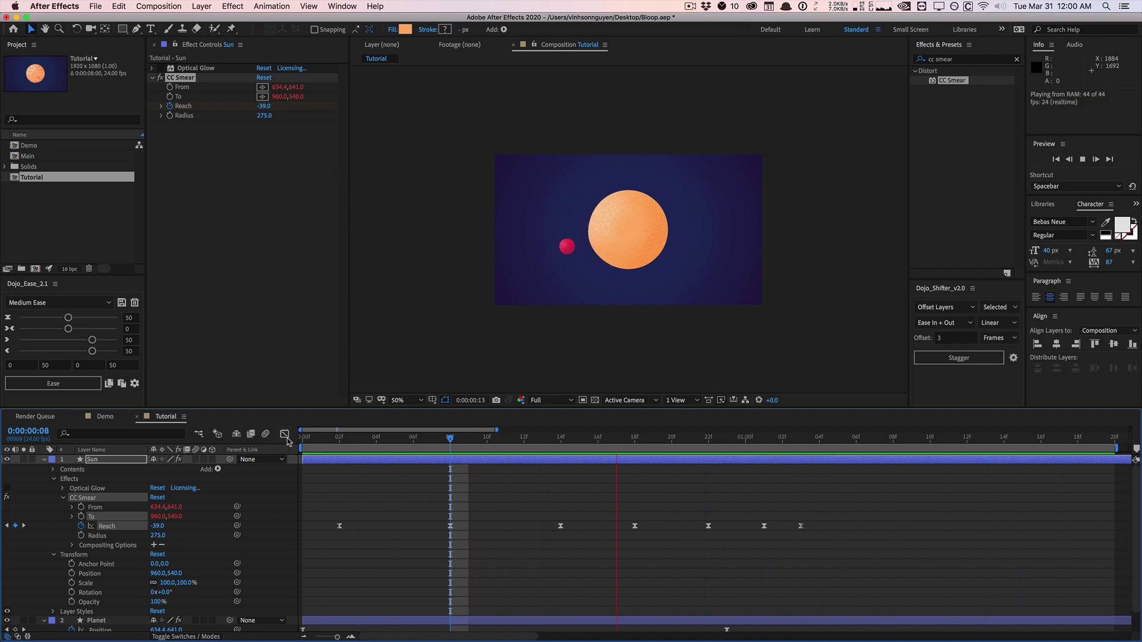
key("space")
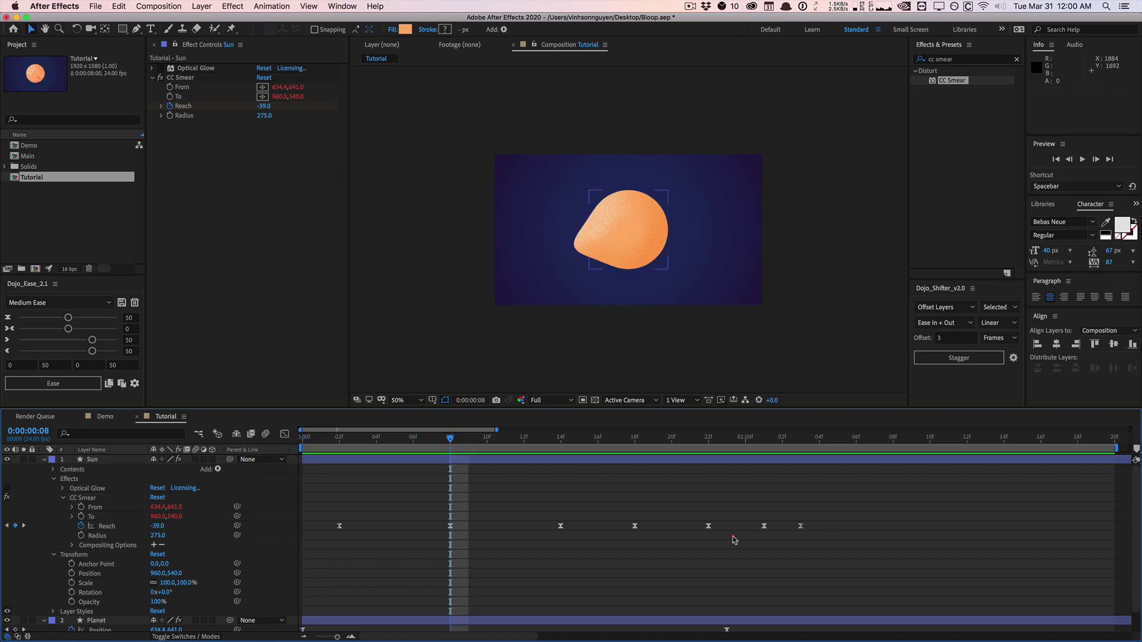
mouse_move(831, 517)
left_mouse_down()
mouse_move(307, 580)
mouse_move(319, 548)
left_mouse_up()
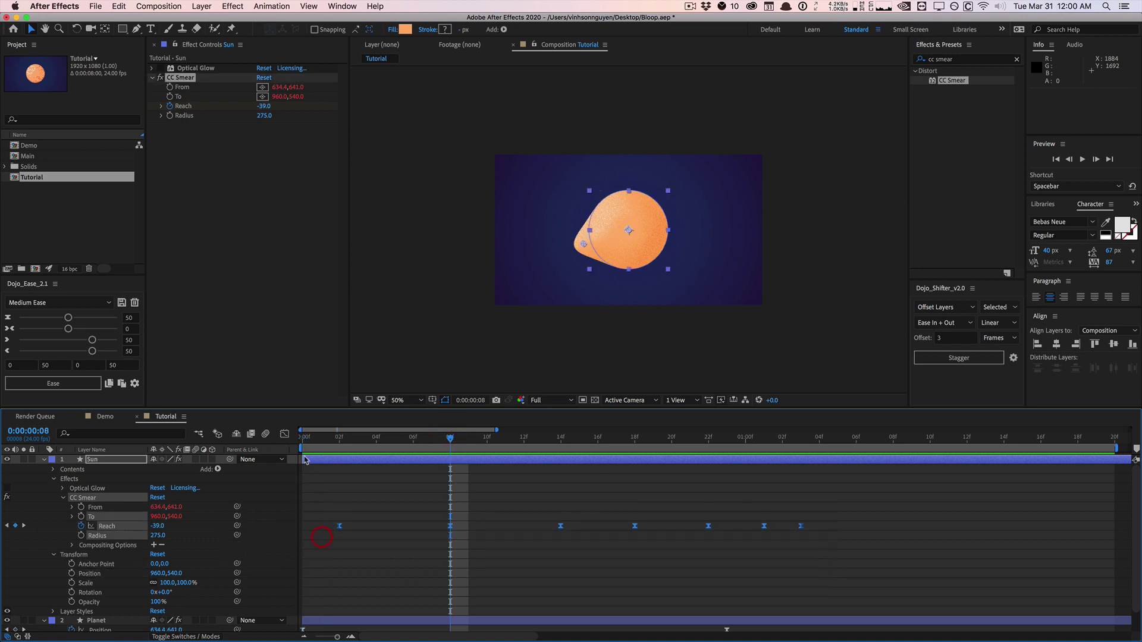
left_click(285, 434)
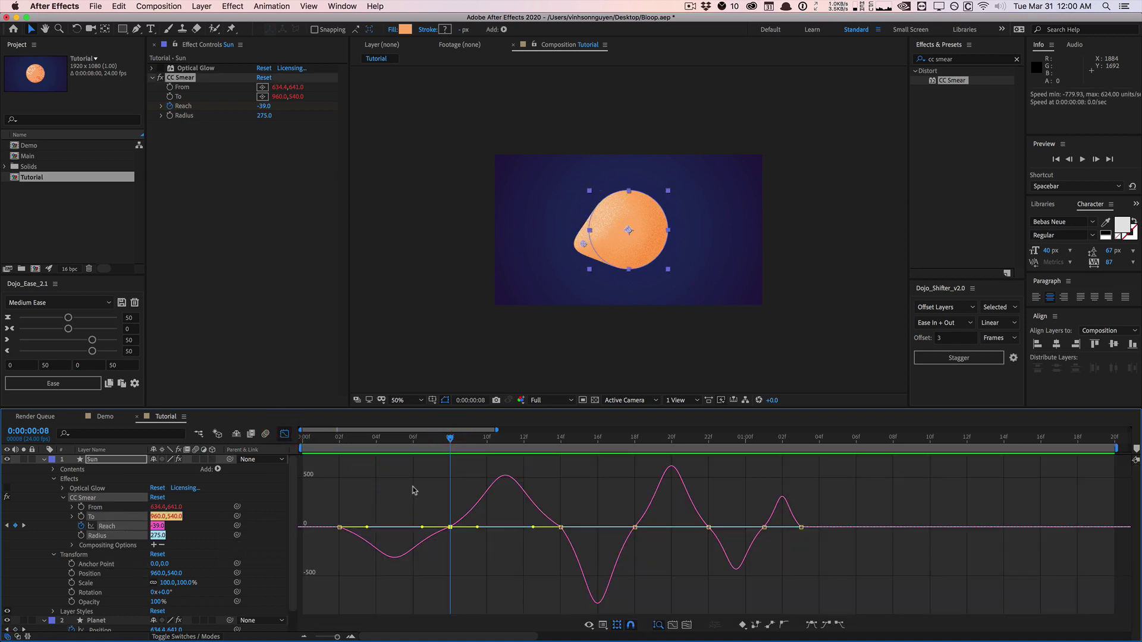
left_click(390, 491)
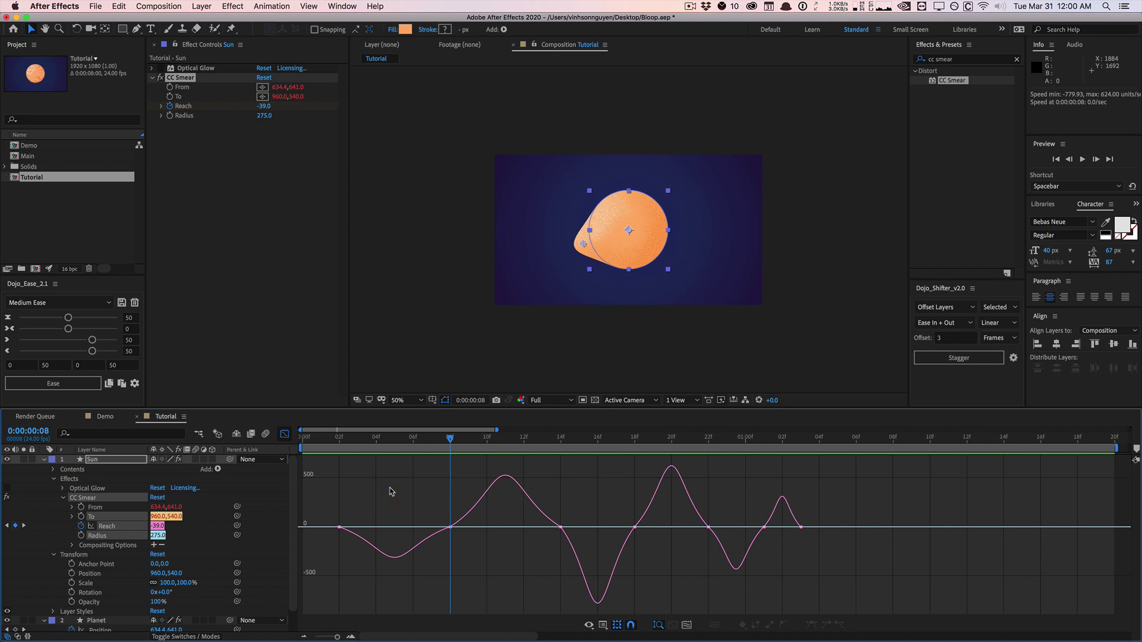
double_click(424, 517)
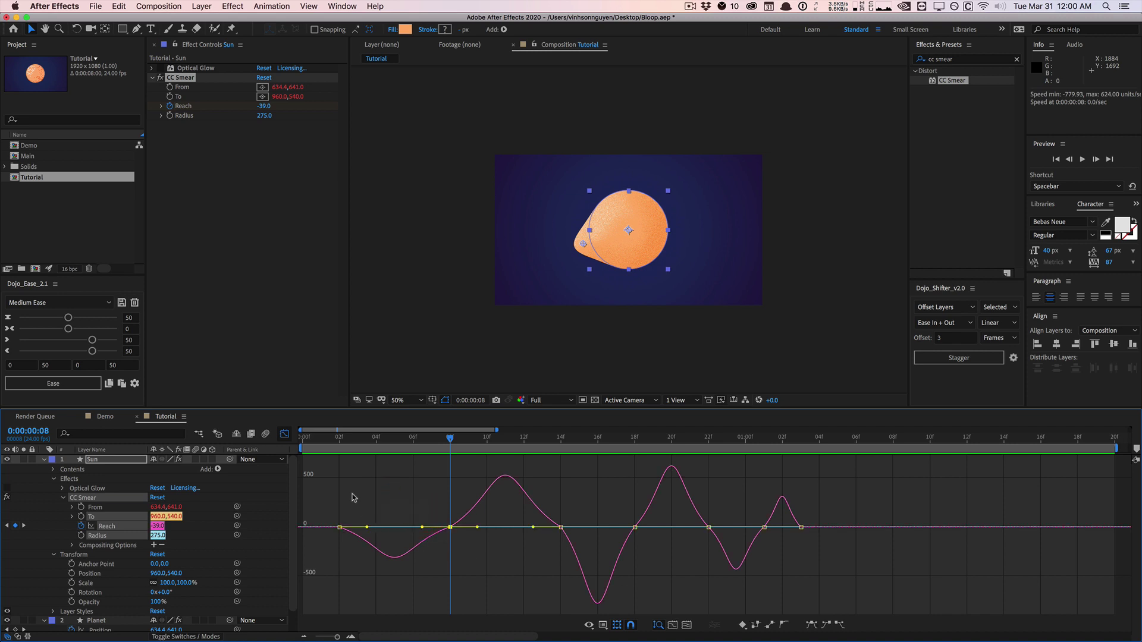
Step: Deepen the first dip of the Reach speed curve around frame 4 and review frames 1–4
left_click(319, 443)
left_click_drag(332, 442, 377, 432)
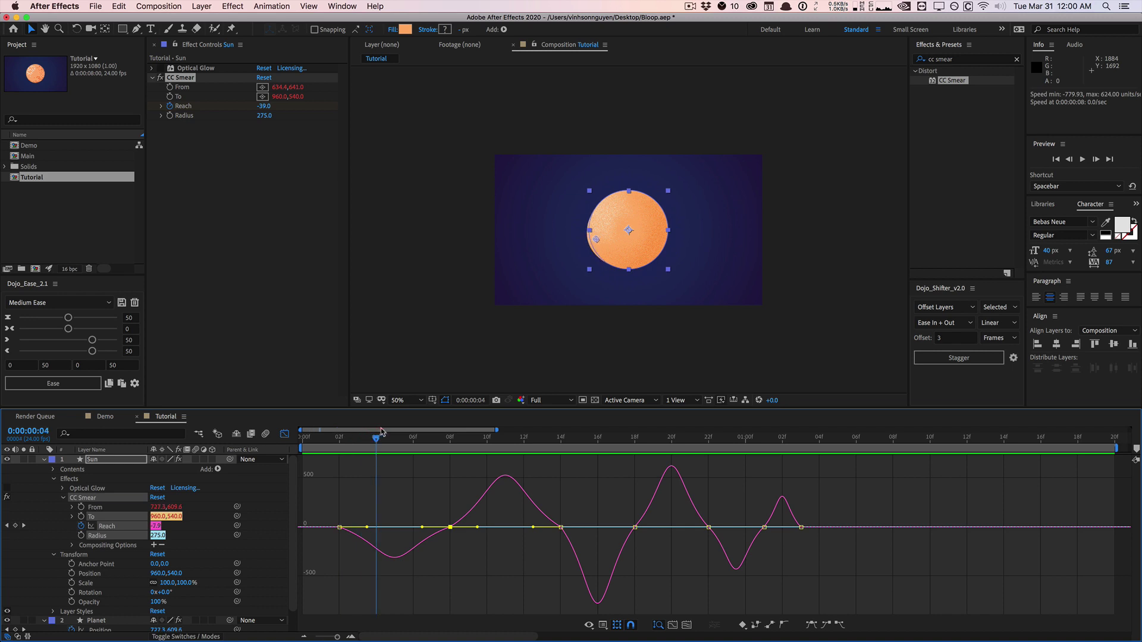
left_click(380, 431)
left_click_drag(421, 529, 362, 527)
mouse_move(337, 445)
left_mouse_down()
mouse_move(320, 441)
mouse_move(395, 435)
left_mouse_up()
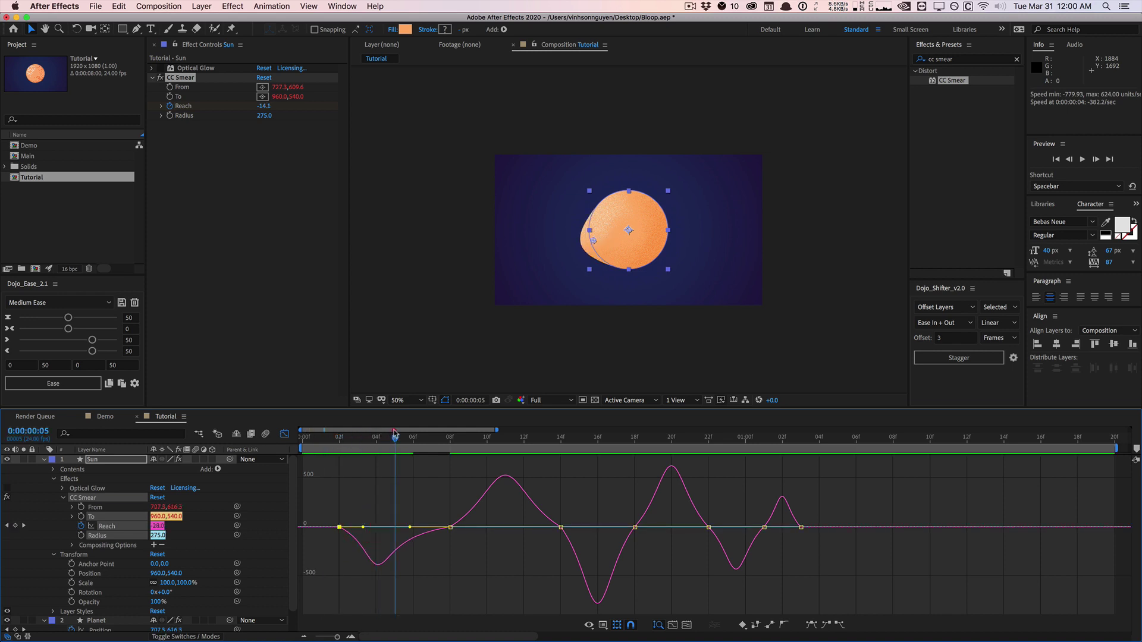
left_click_drag(409, 529, 405, 528)
mouse_move(375, 446)
left_mouse_down()
mouse_move(339, 445)
mouse_move(450, 438)
left_mouse_up()
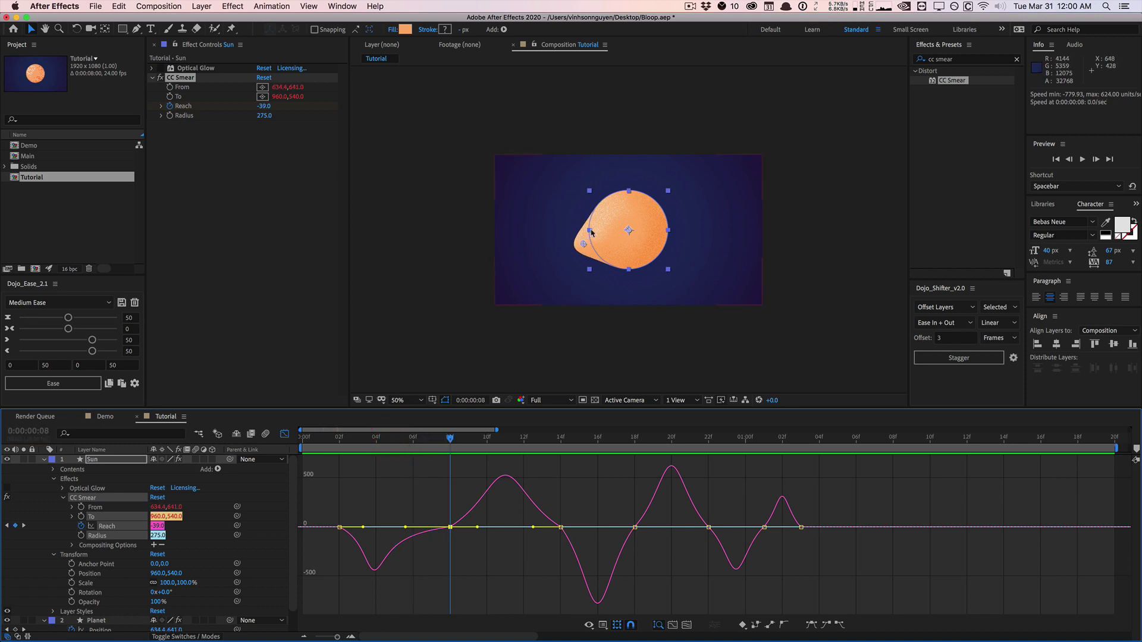
Step: Lengthen the Reach handles near frame 10 to about 70% influence and review frames 7–9
left_click(450, 440)
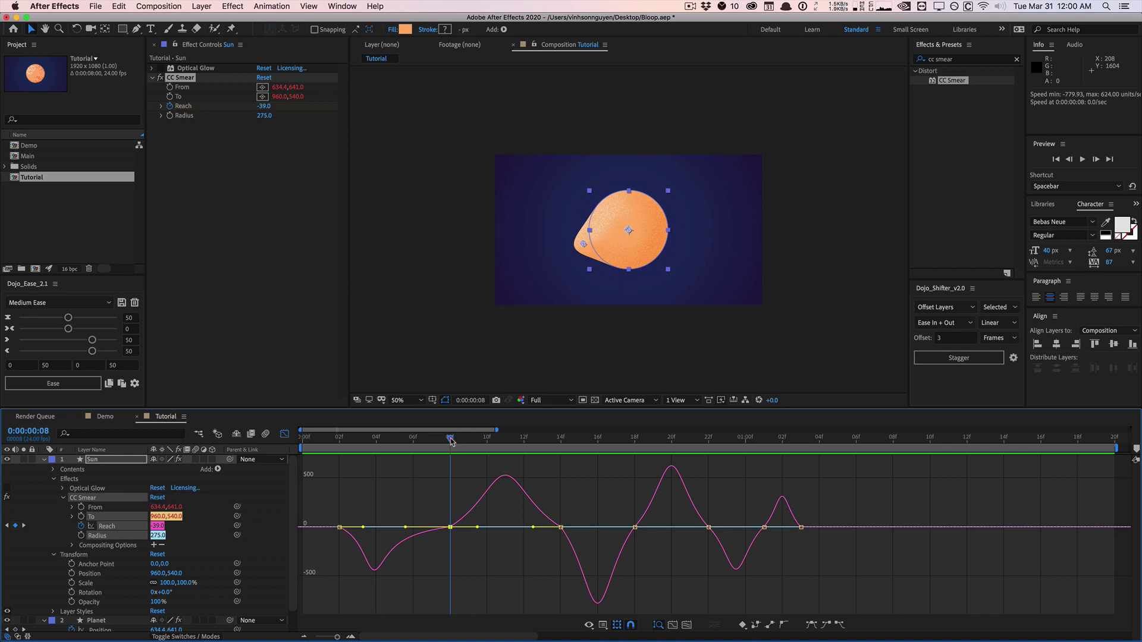
left_click_drag(459, 440, 480, 436)
left_click_drag(476, 530, 517, 530)
left_click_drag(432, 439, 559, 428)
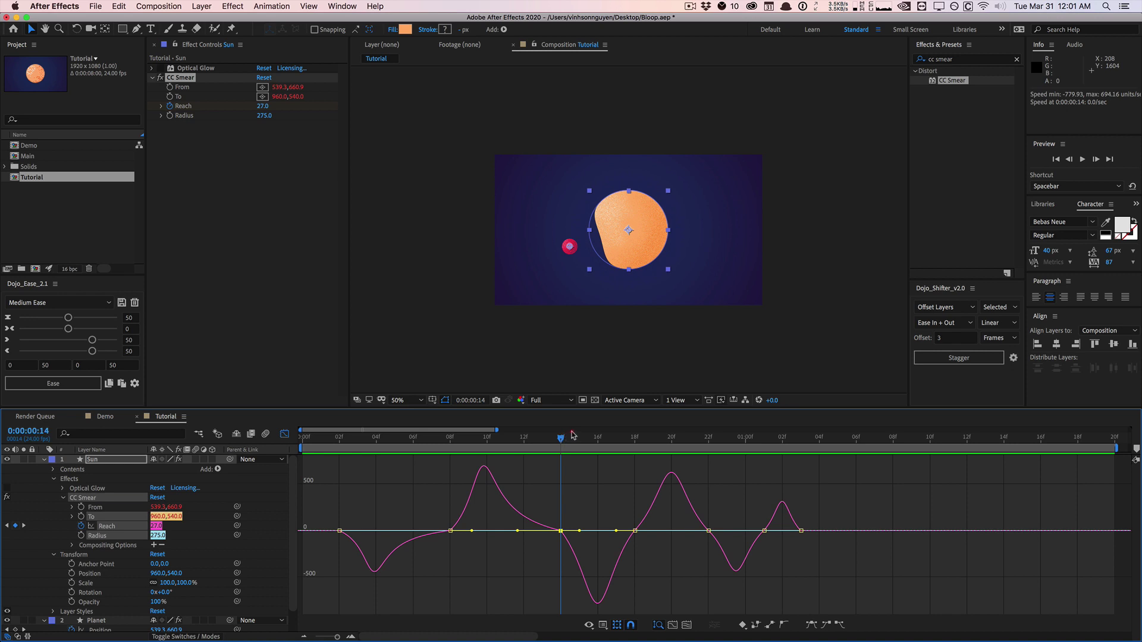
Step: Sharpen the Reach easing after frames 14, 18 and 22 to about 66–70% influence, then return to frame 1
left_click(572, 435)
left_click_drag(577, 533, 606, 534)
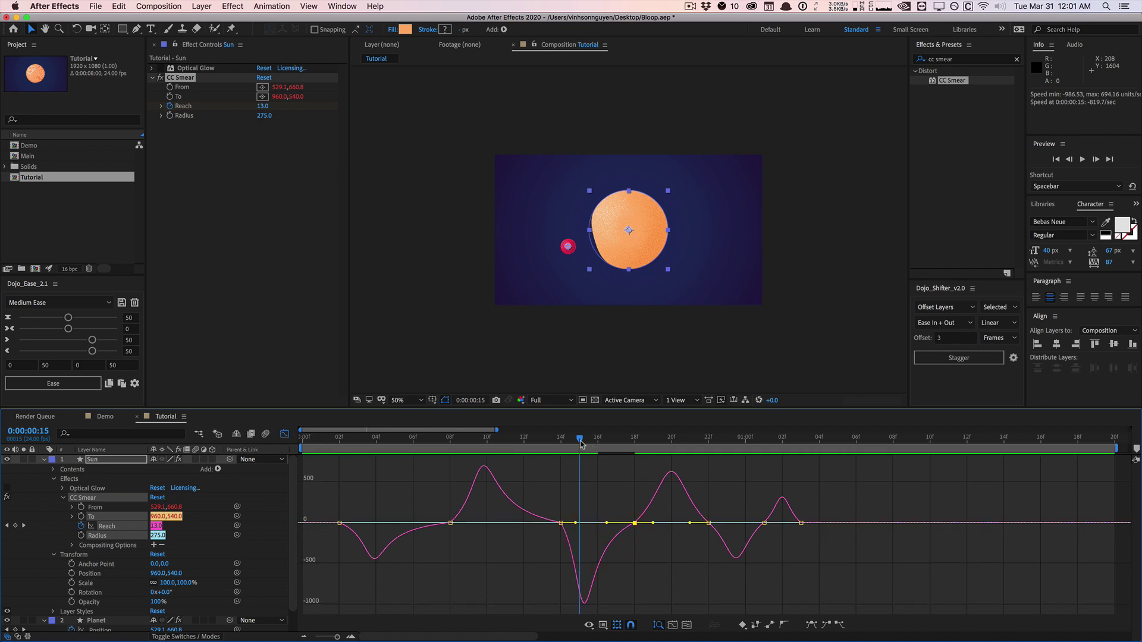
left_click_drag(581, 443, 634, 437)
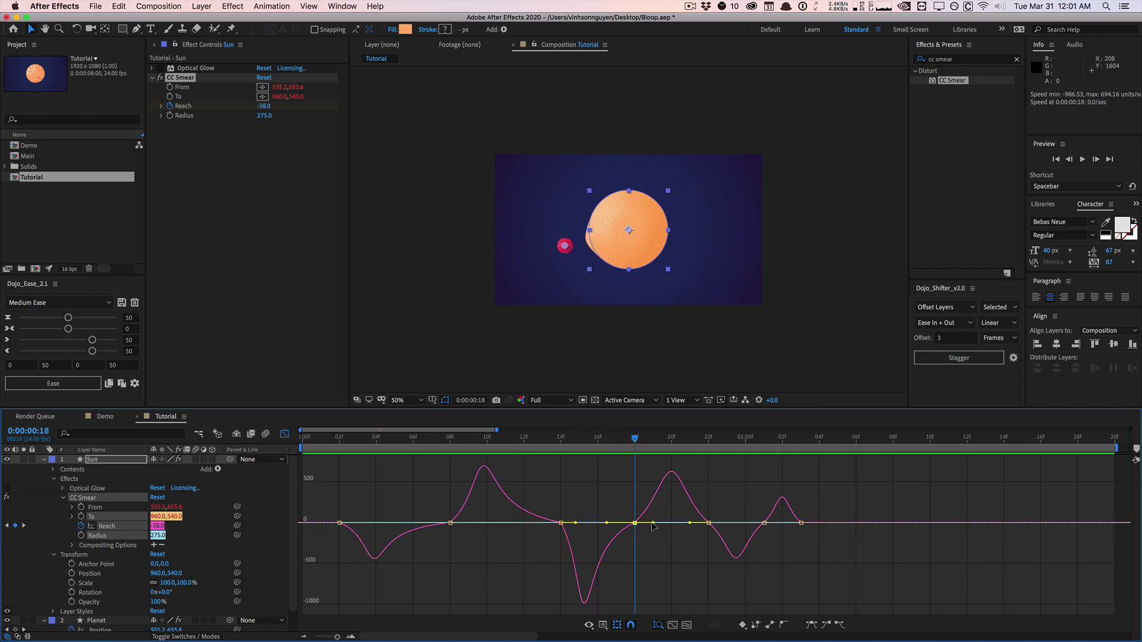
left_click_drag(652, 526, 675, 508)
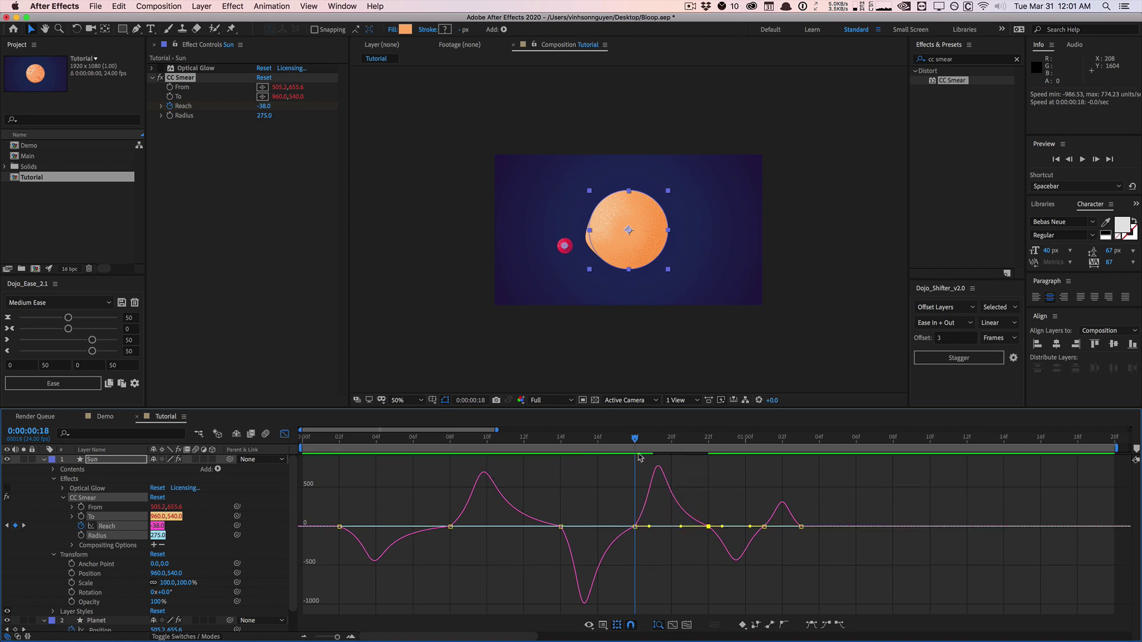
left_click_drag(638, 440, 711, 428)
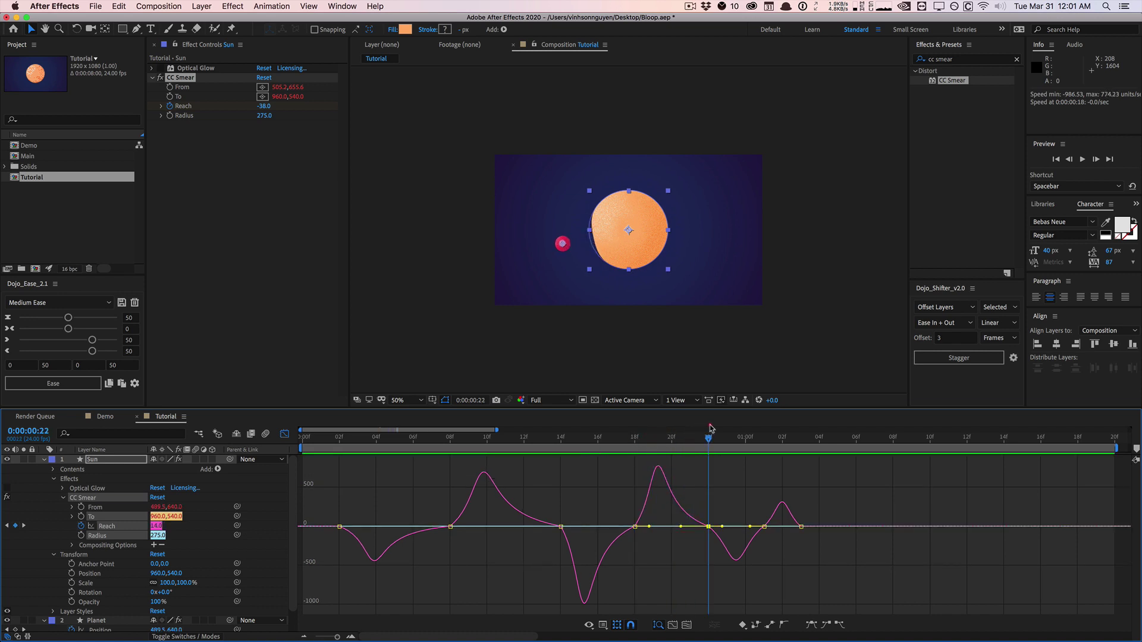
left_click_drag(748, 526, 722, 527)
left_click_drag(813, 518, 787, 529)
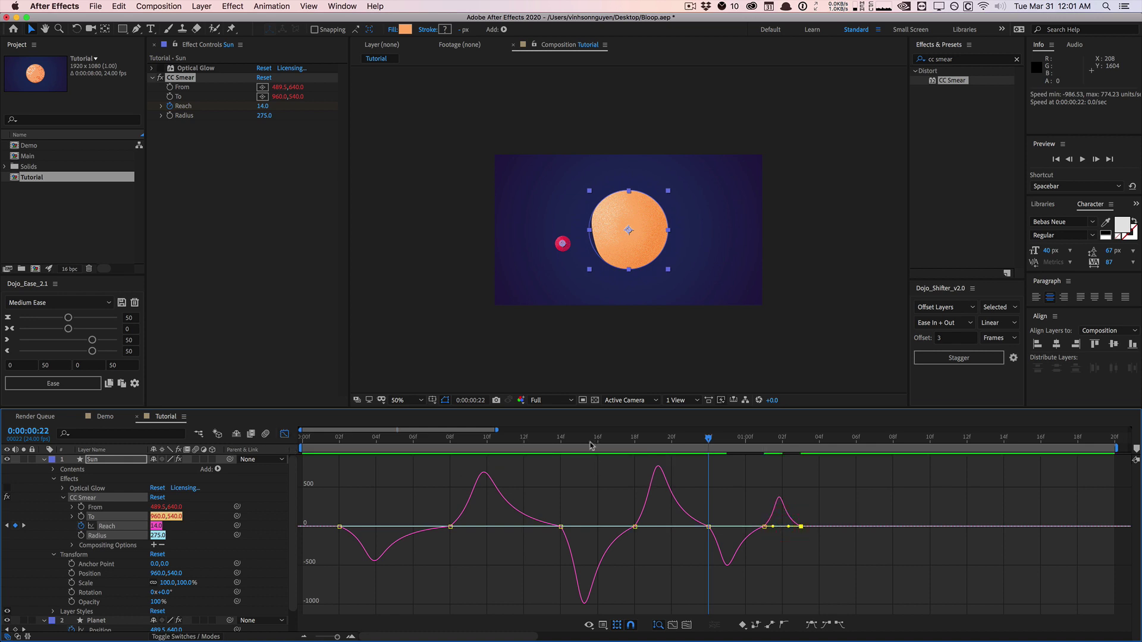
left_click_drag(580, 445, 325, 446)
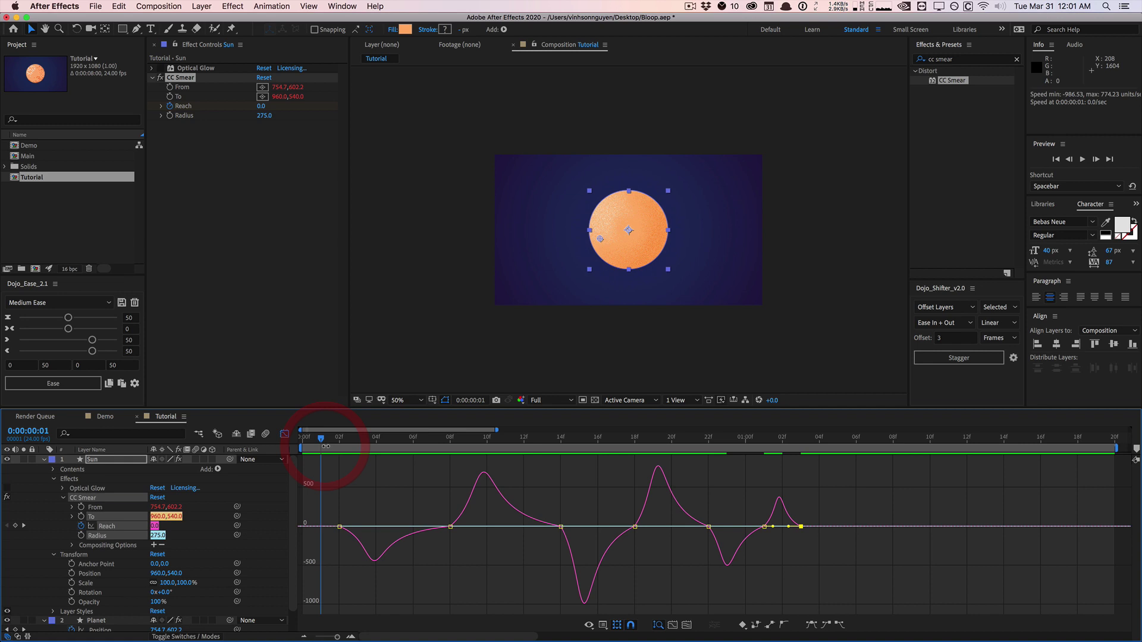
key("space")
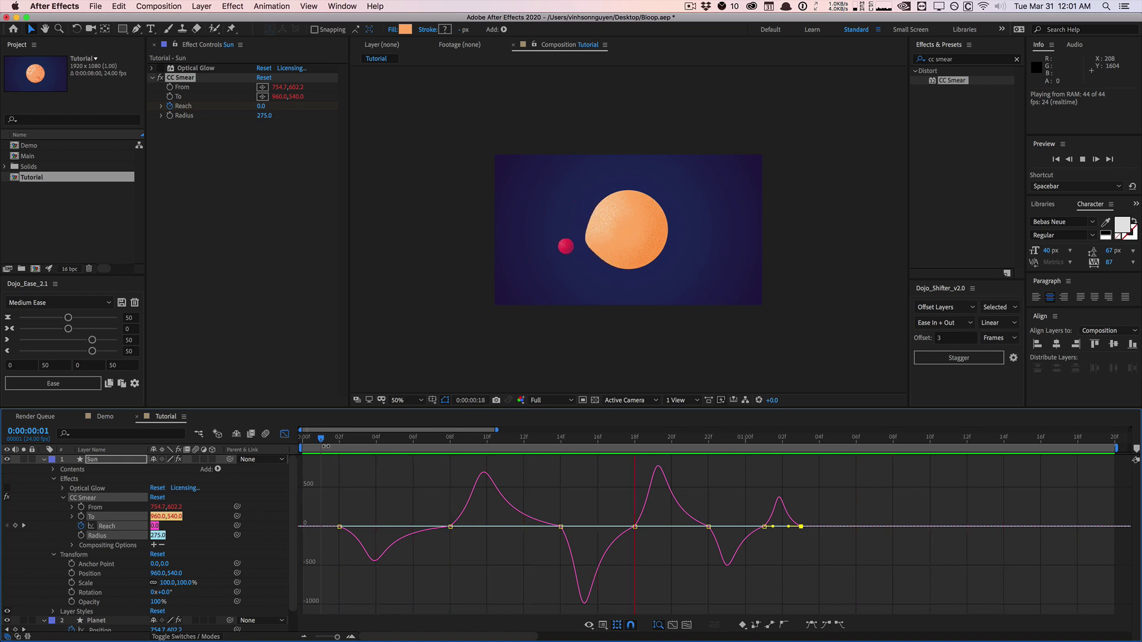
left_click(820, 438)
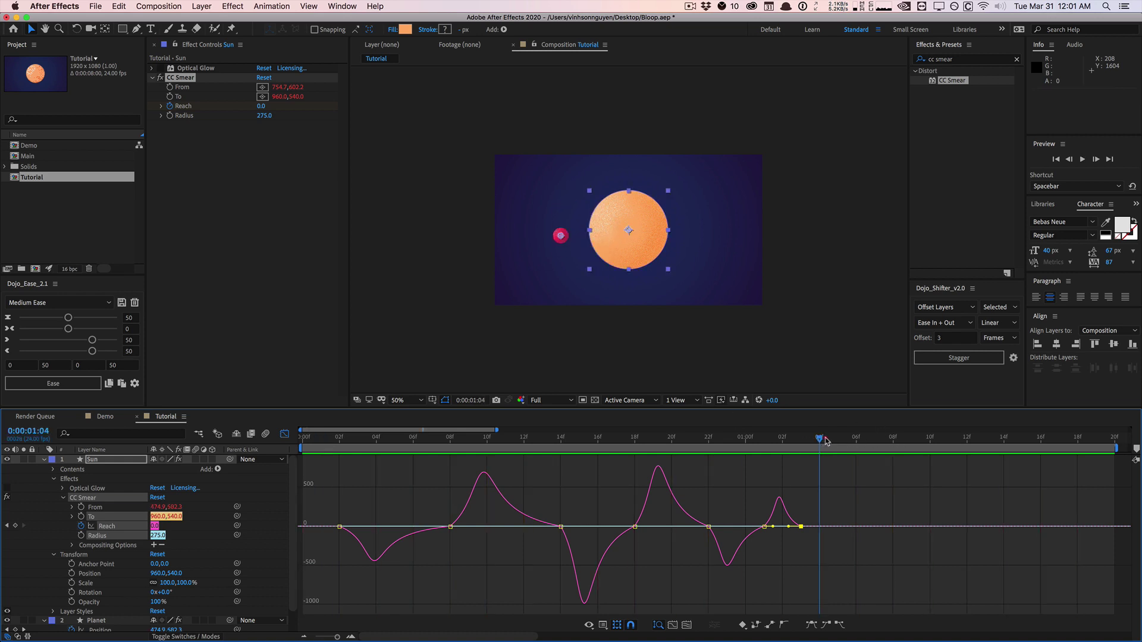
left_click(825, 439)
Step: Move the last Reach keyframe from 1:03 to 1:04 and adjust its ease influence
left_click(284, 433)
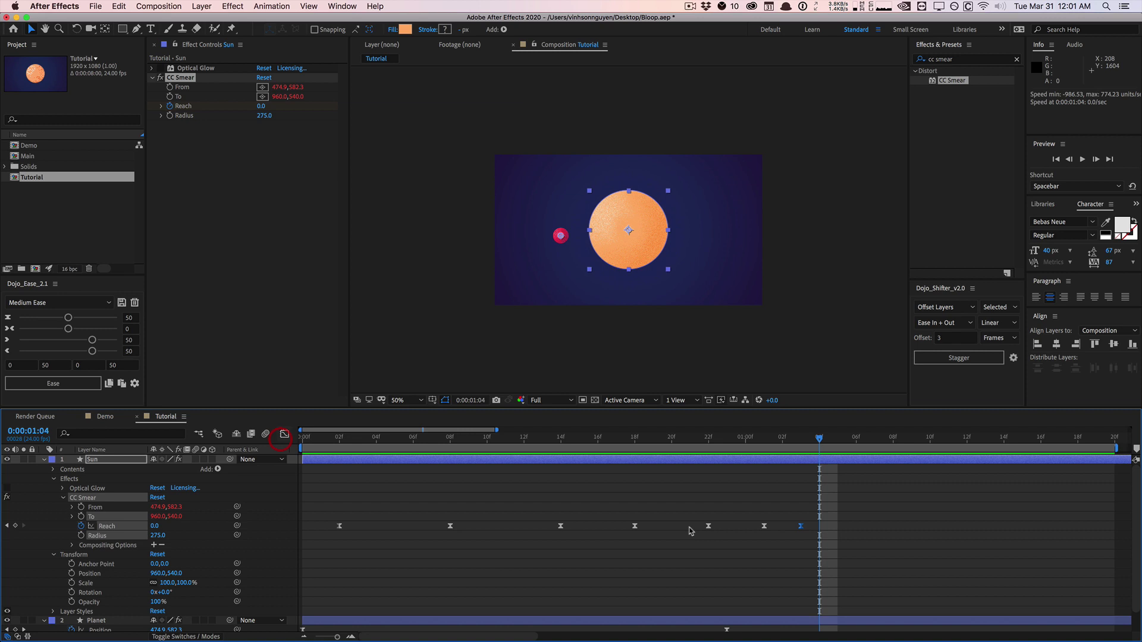
left_click(802, 527)
left_click_drag(807, 527, 820, 527)
left_click(284, 433)
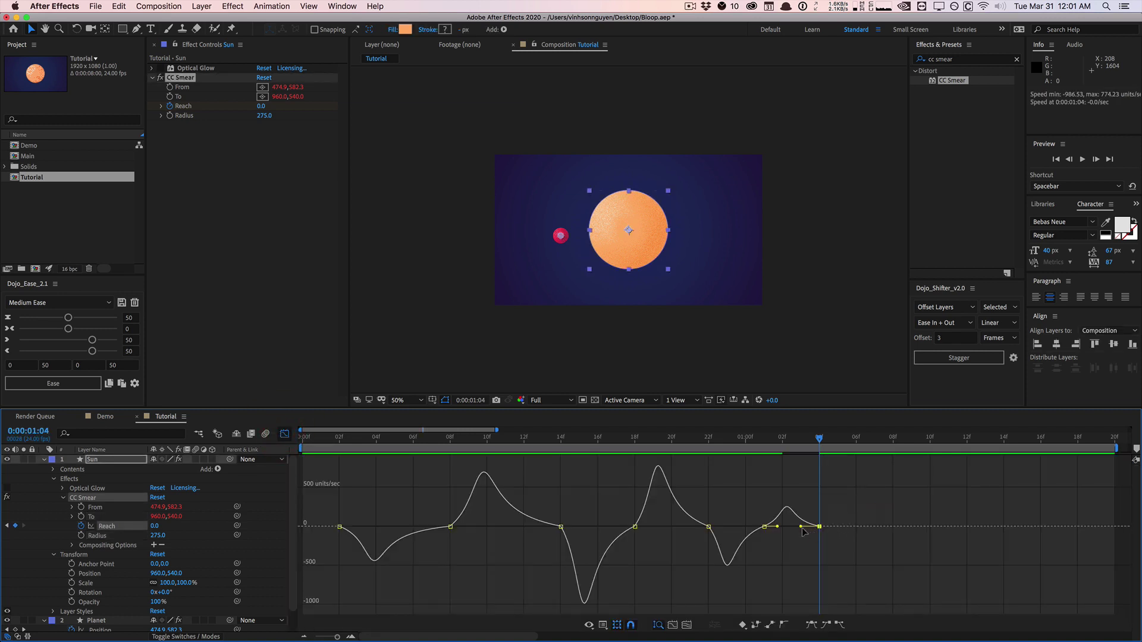
left_click_drag(777, 527, 776, 529)
left_click(854, 493)
Step: Go back to frame 0 in the layer view and preview the smear animation
left_click(285, 433)
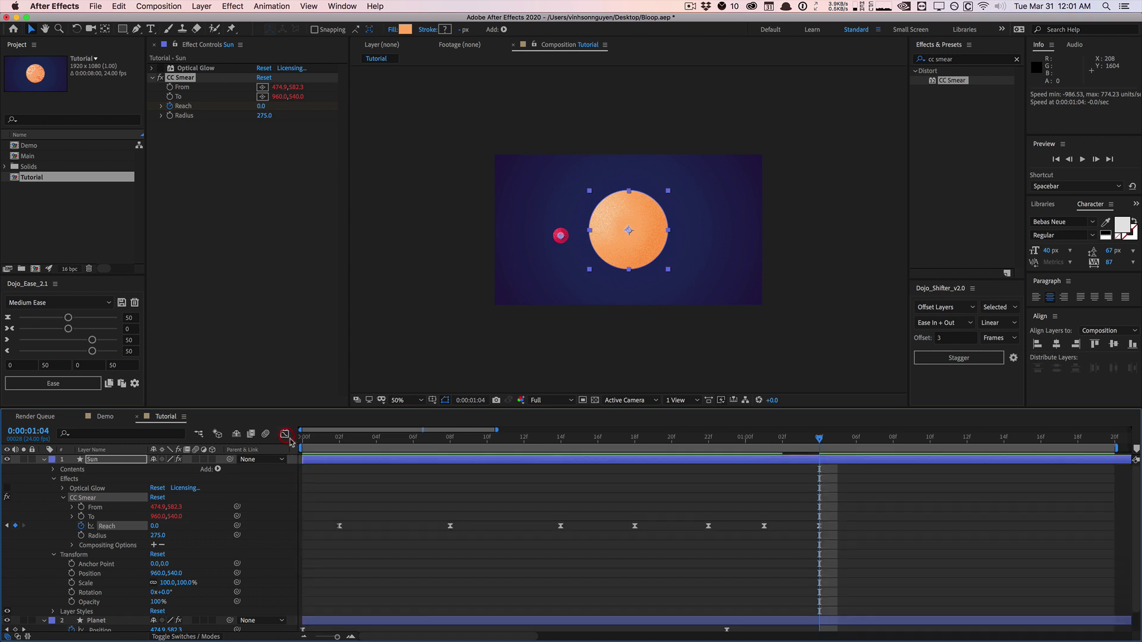
left_click_drag(342, 442, 299, 447)
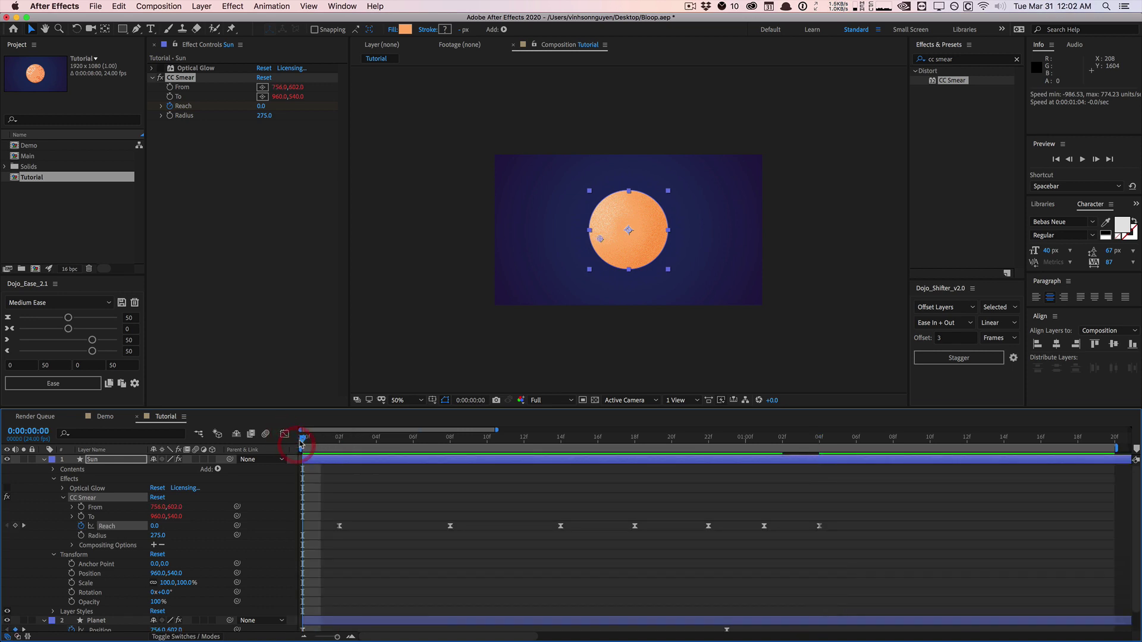
key("space")
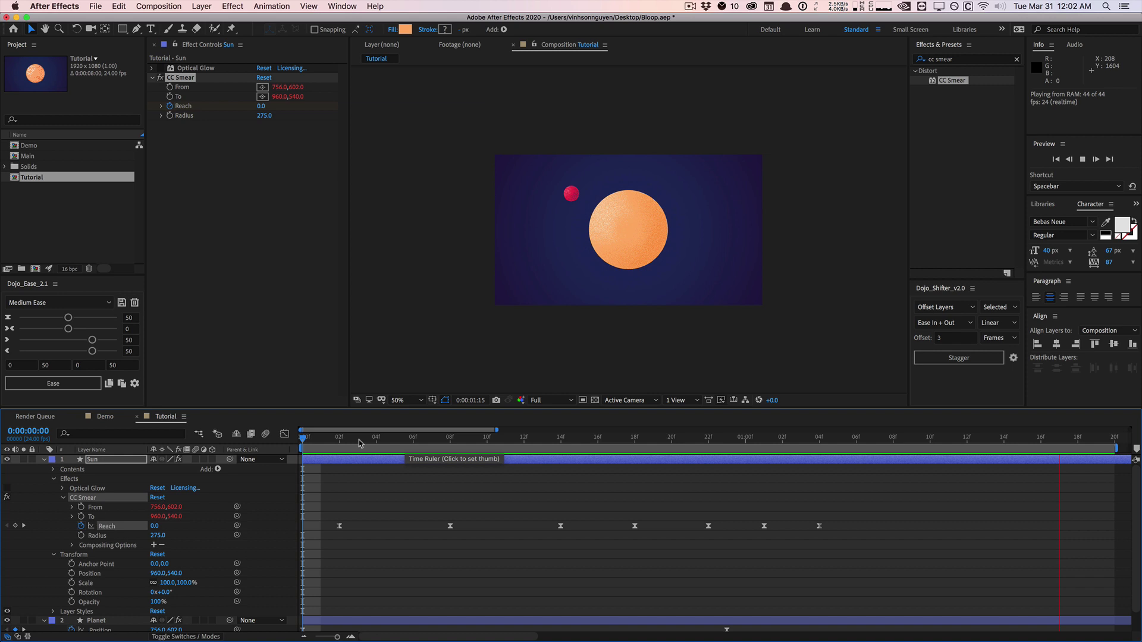
Step: Keyframe the Sun's CC Smear Radius at frame 02 and set it to 225 at frame 18
left_click_drag(359, 443, 339, 443)
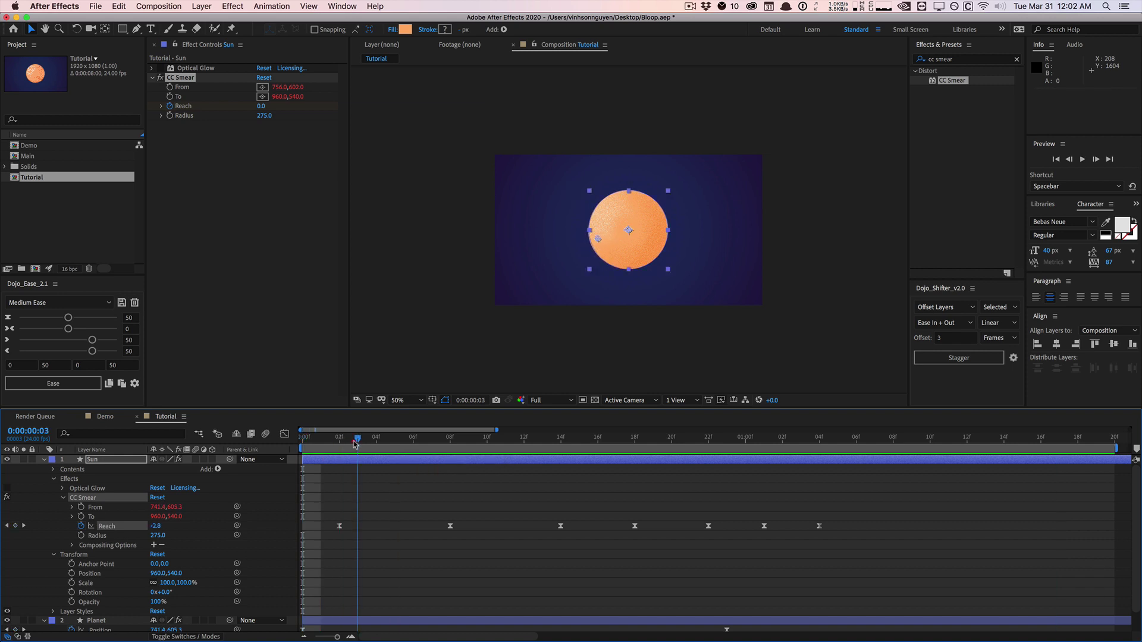
left_click(81, 536)
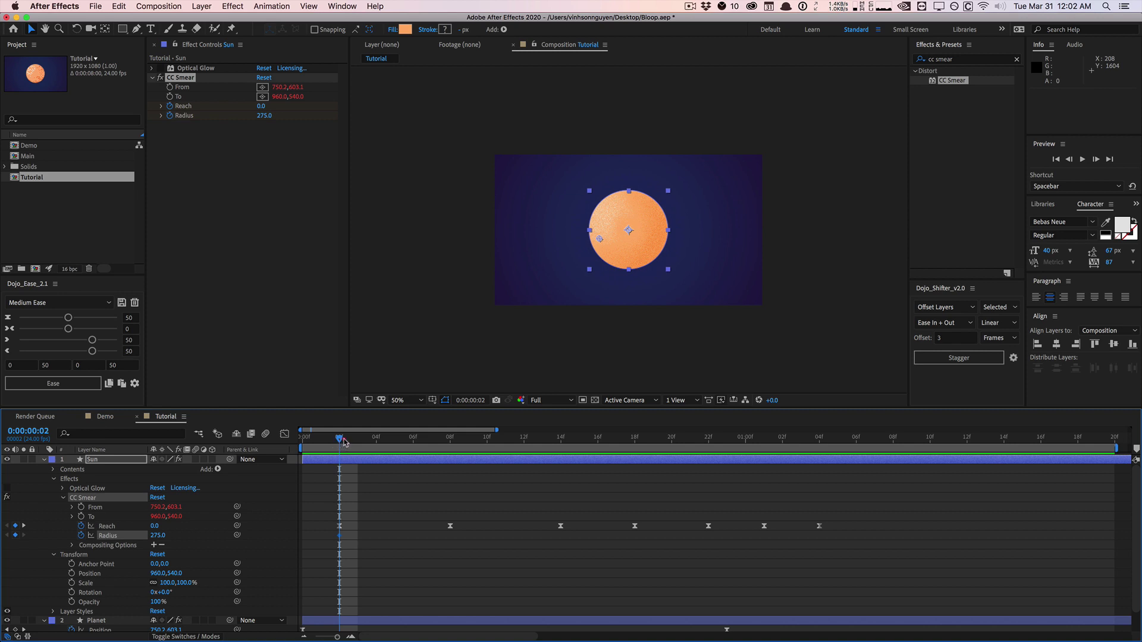
left_click_drag(343, 442, 565, 420)
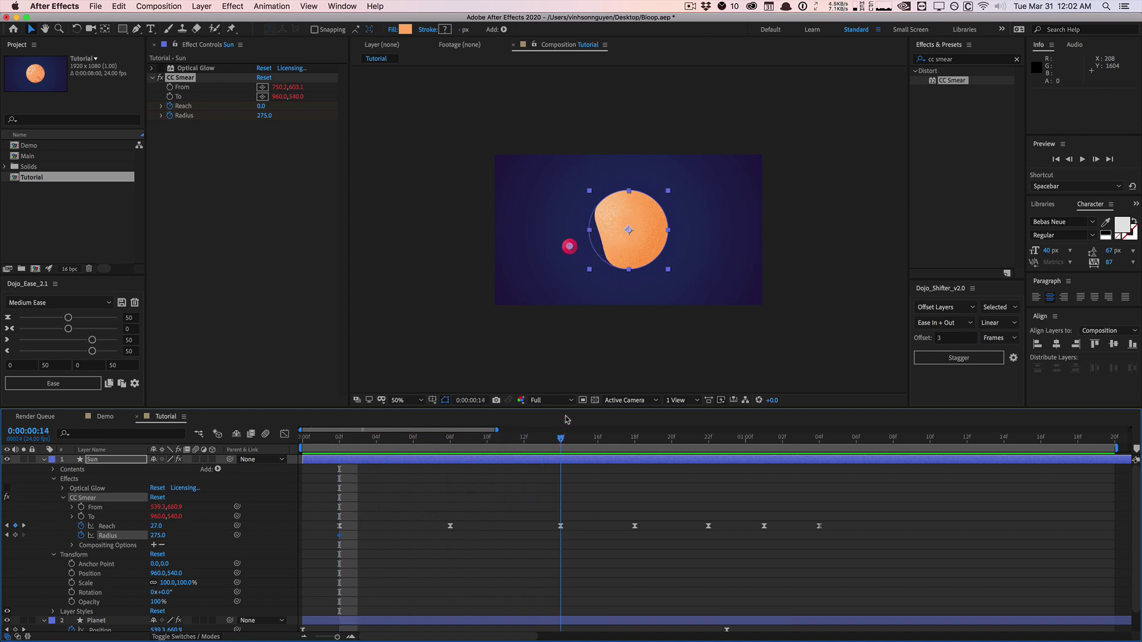
left_click(560, 439)
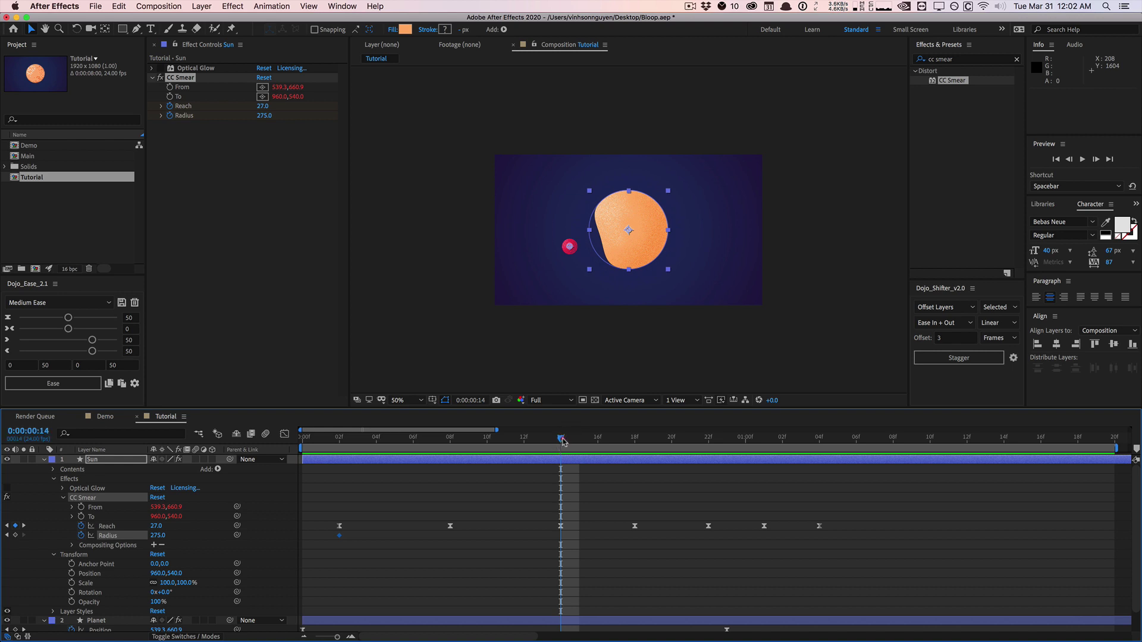
left_click_drag(563, 441, 635, 435)
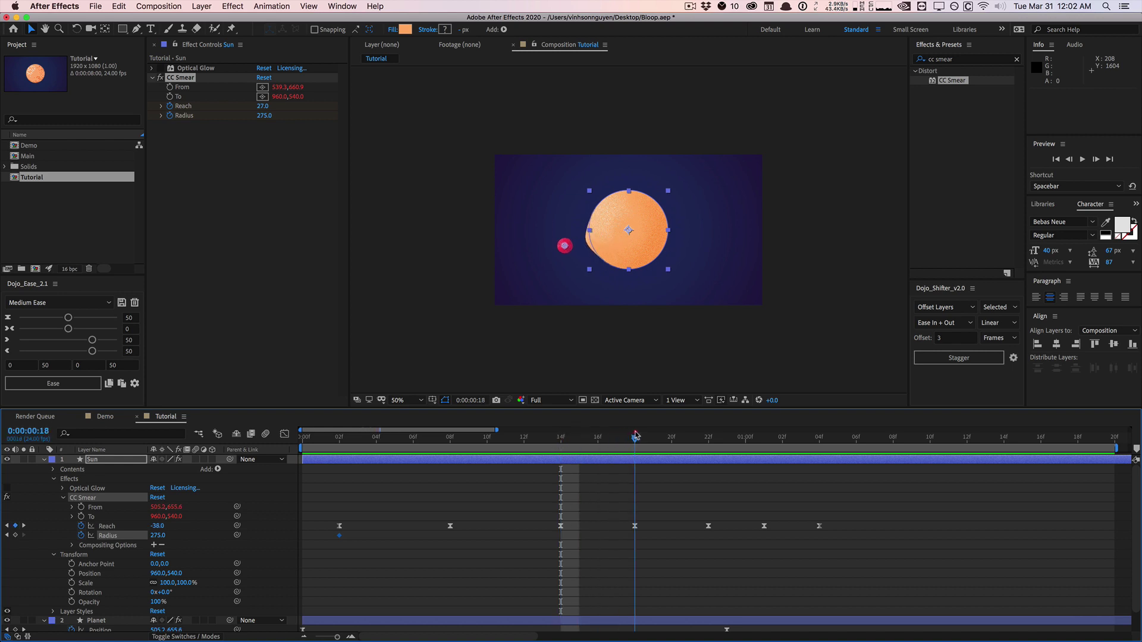
left_click(635, 436)
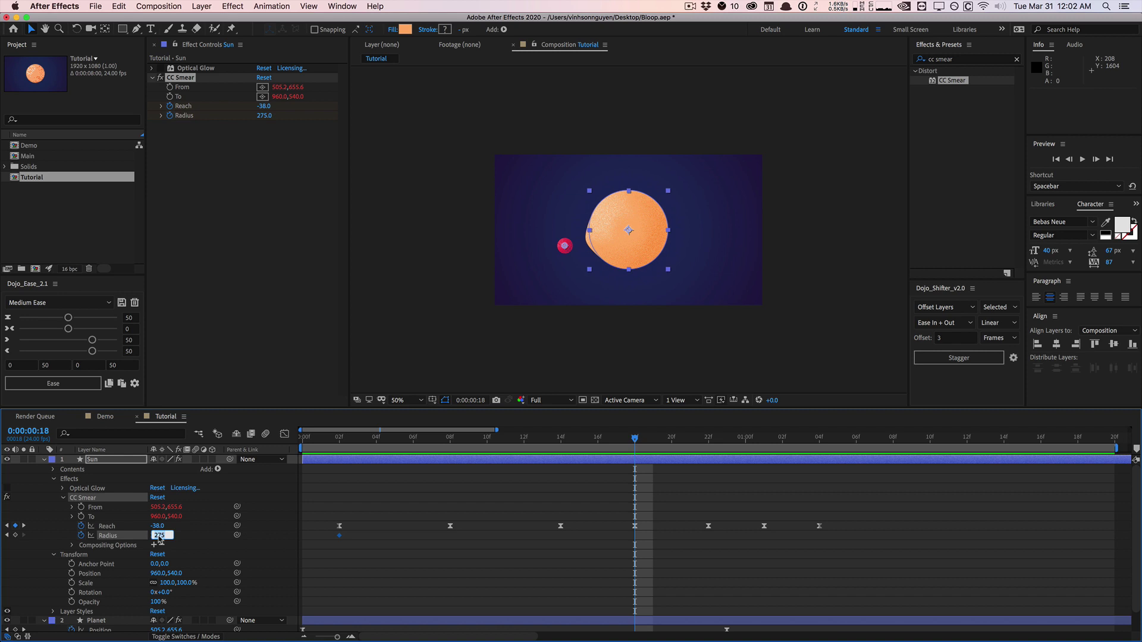
type("25")
key("Return")
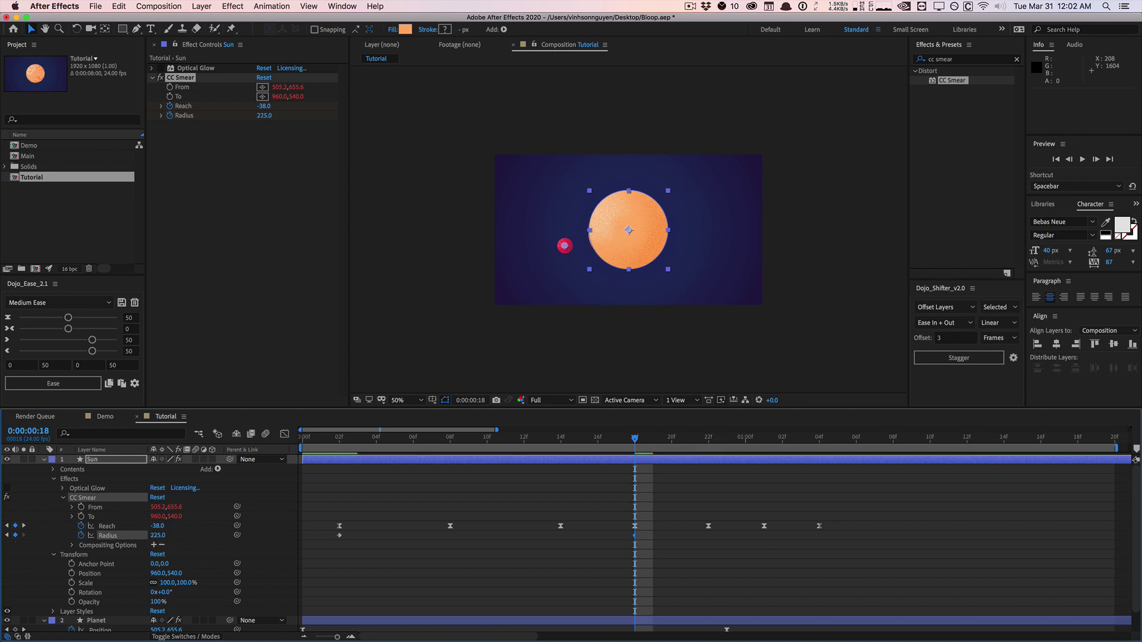
Step: After a preview, change the frame-18 Radius to 230 and ease both Radius keyframes
key("space")
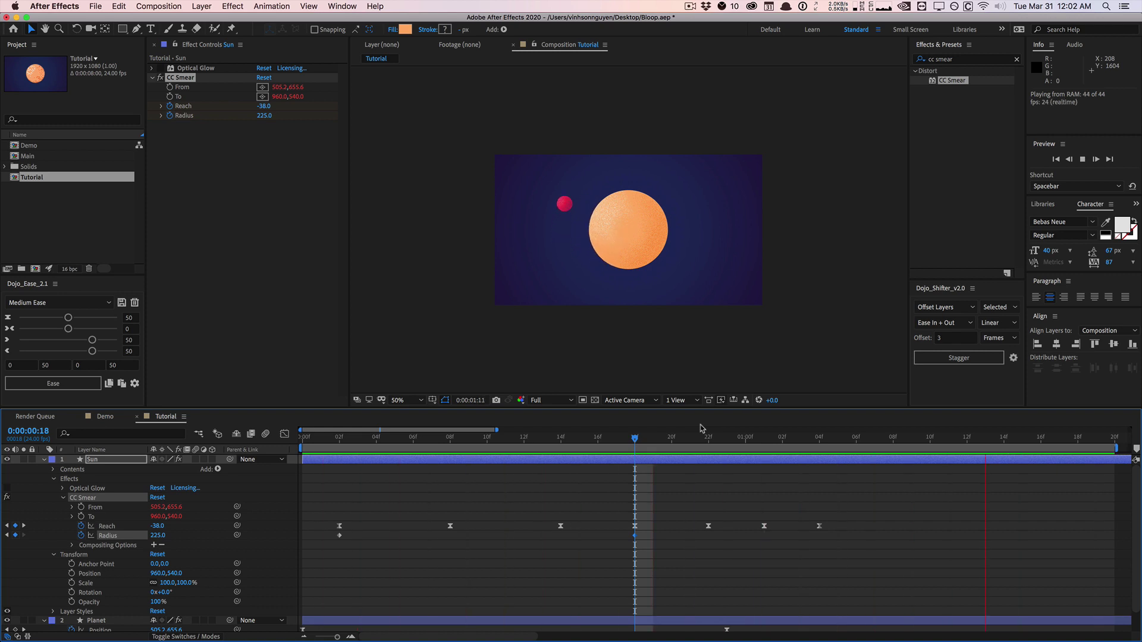
key("space")
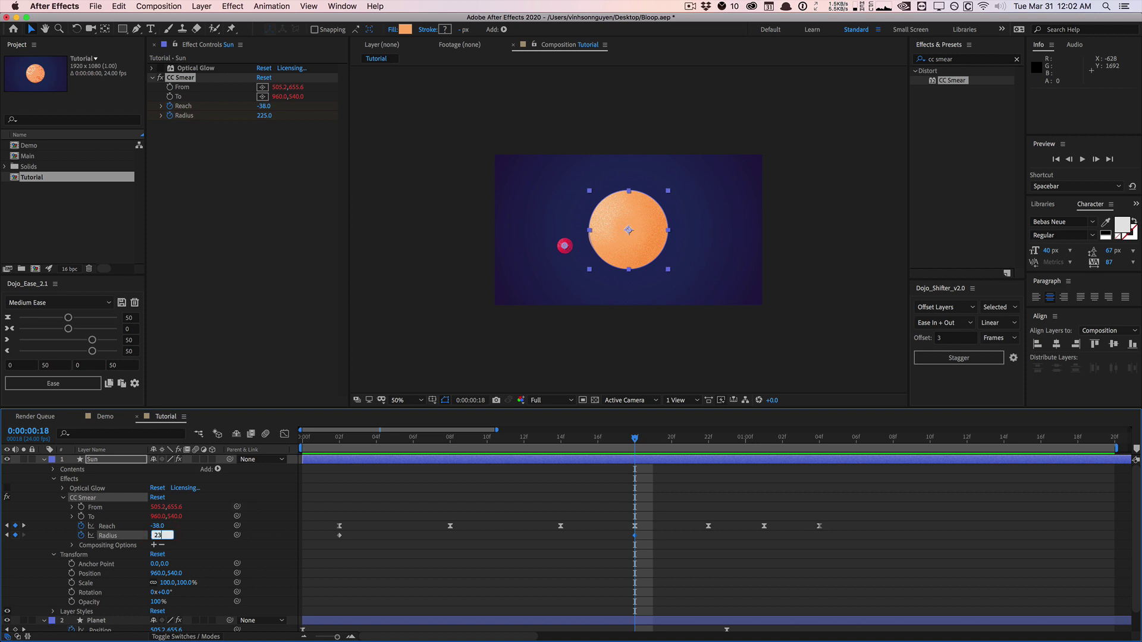
type("0")
key("Return")
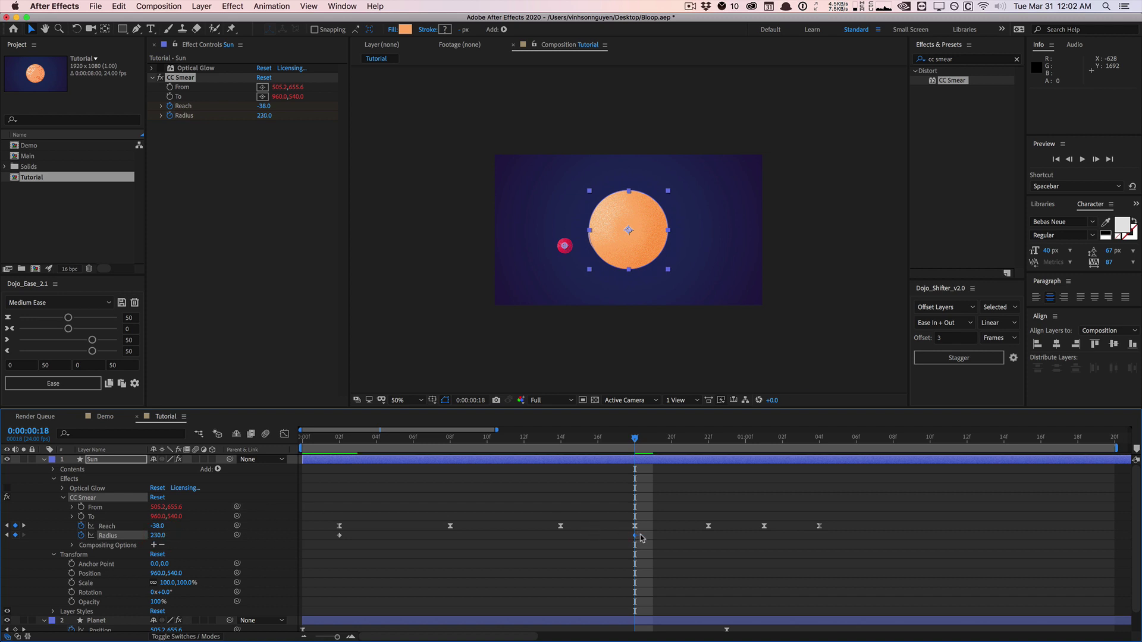
left_click_drag(642, 539, 332, 564)
left_click(59, 383)
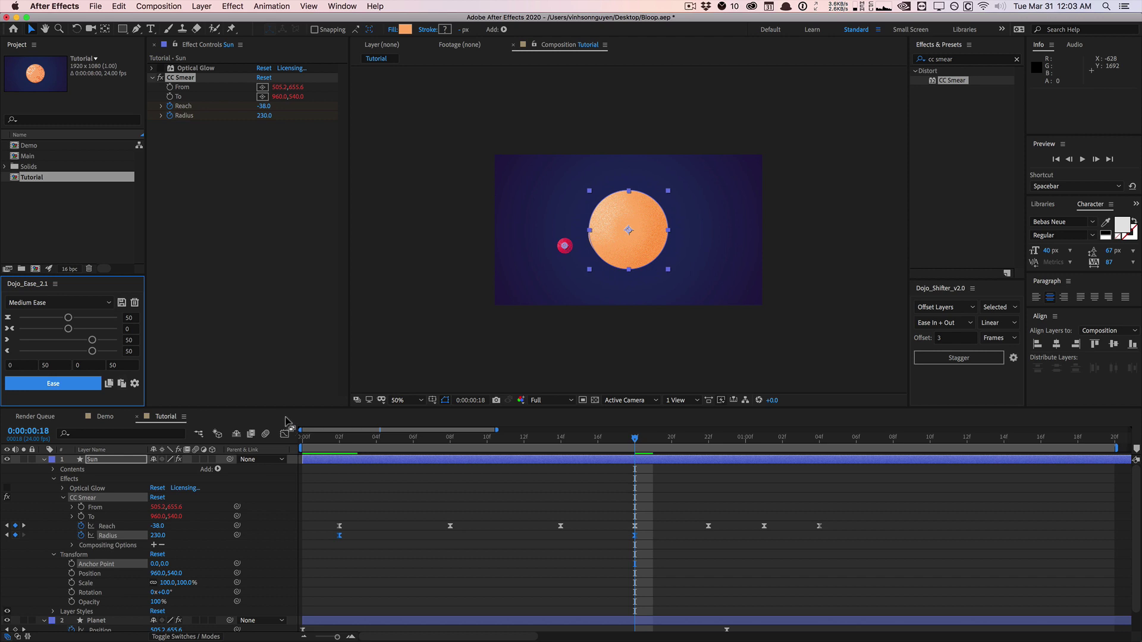
Step: Set the Radius keyframe at frame 02 to 300
left_click(340, 440)
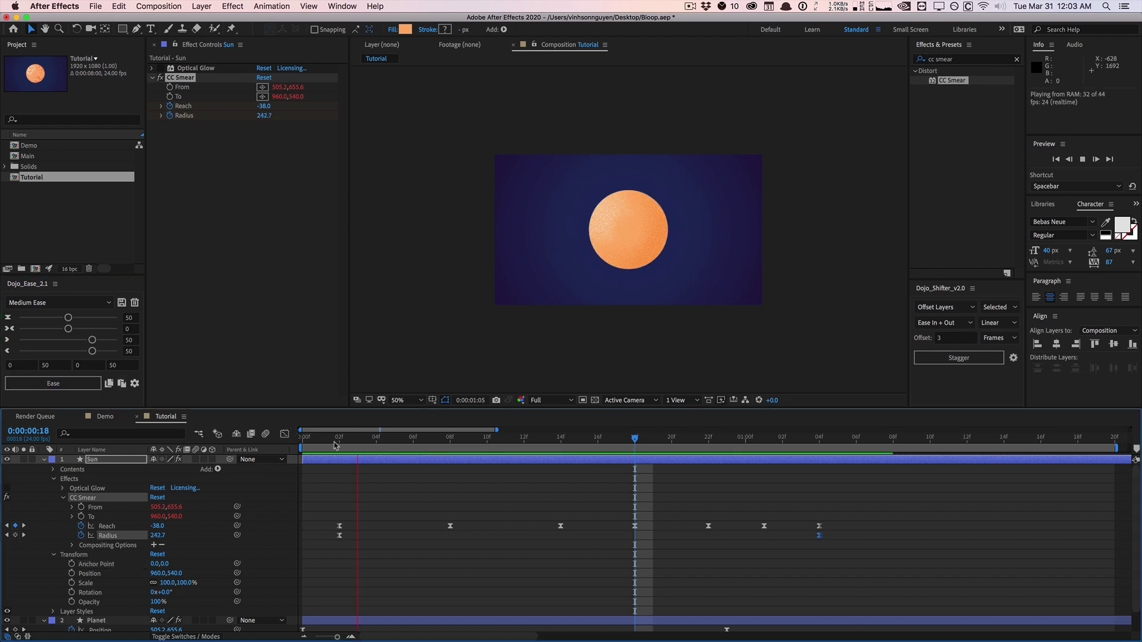
left_click(263, 116)
type("30")
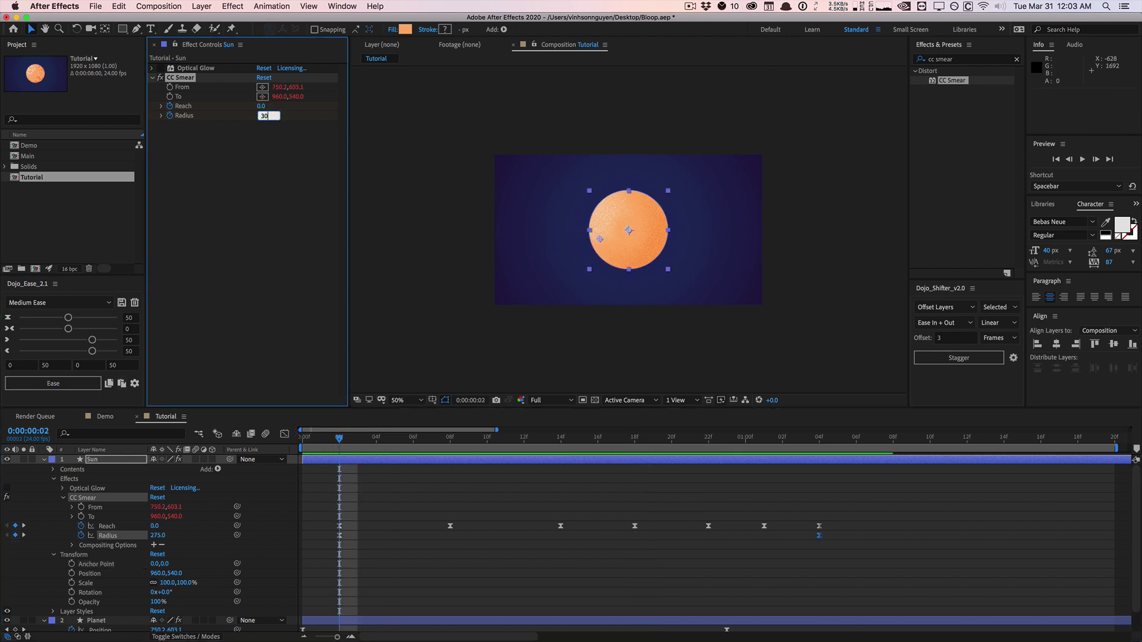
type("0")
key("Return")
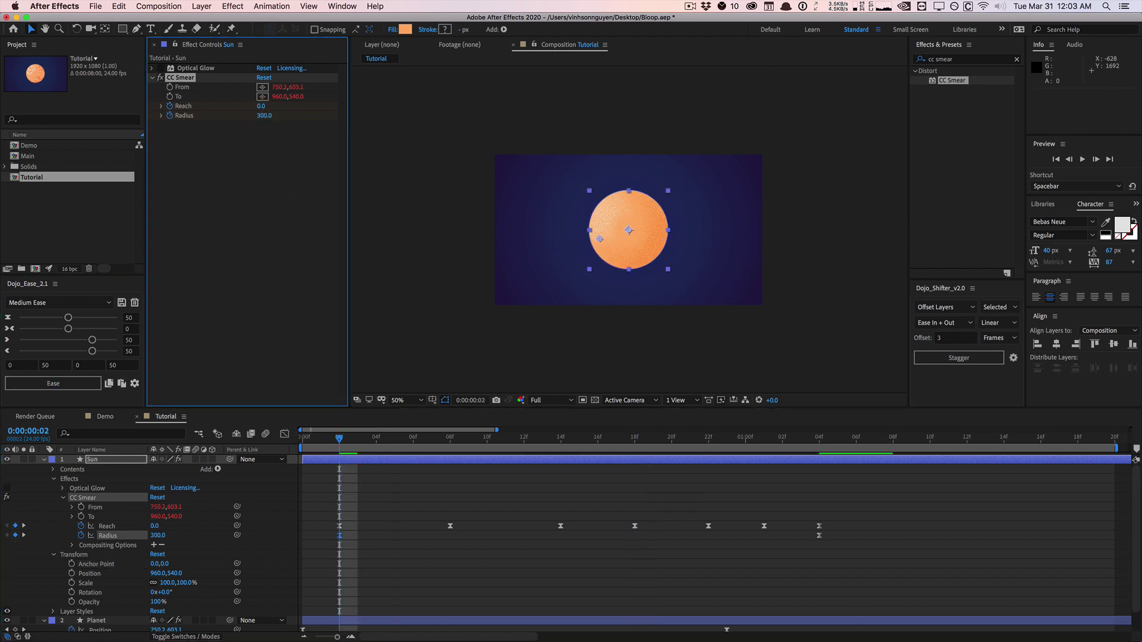
Step: Preview the updated smear and collapse the Sun's CC Smear properties
left_click(339, 445)
key("space")
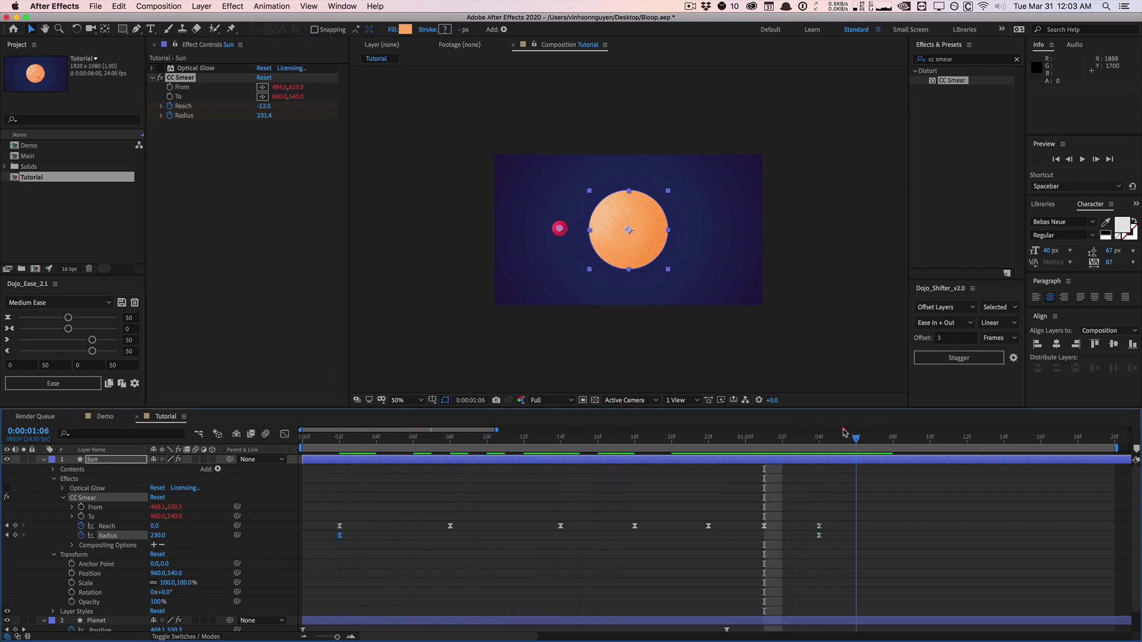
left_click(469, 445)
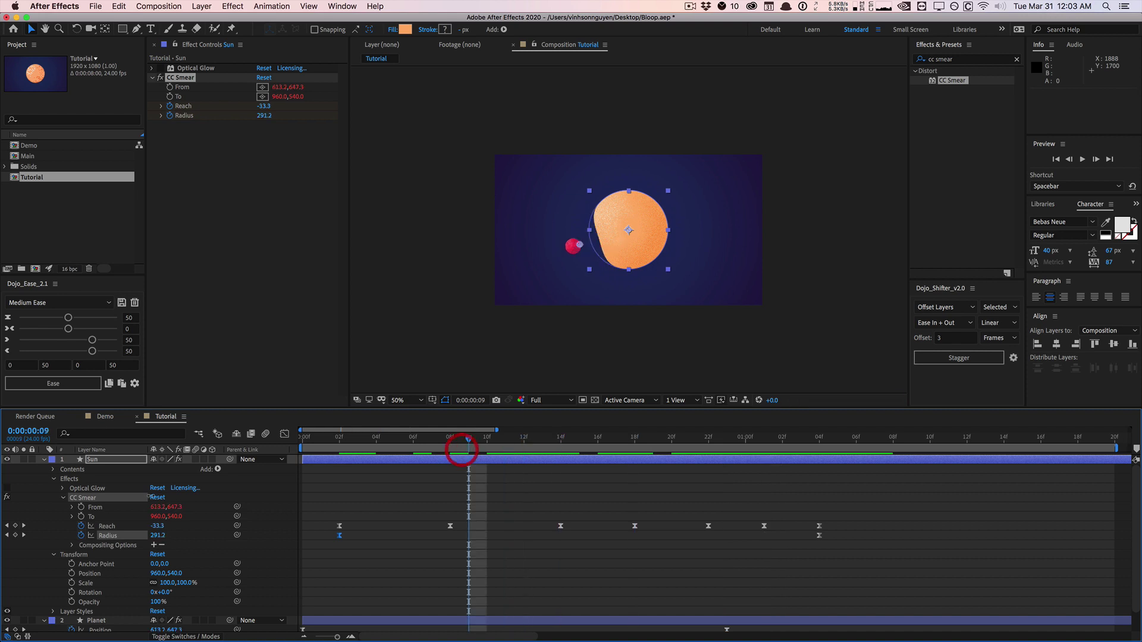
left_click(62, 498)
left_click(83, 573)
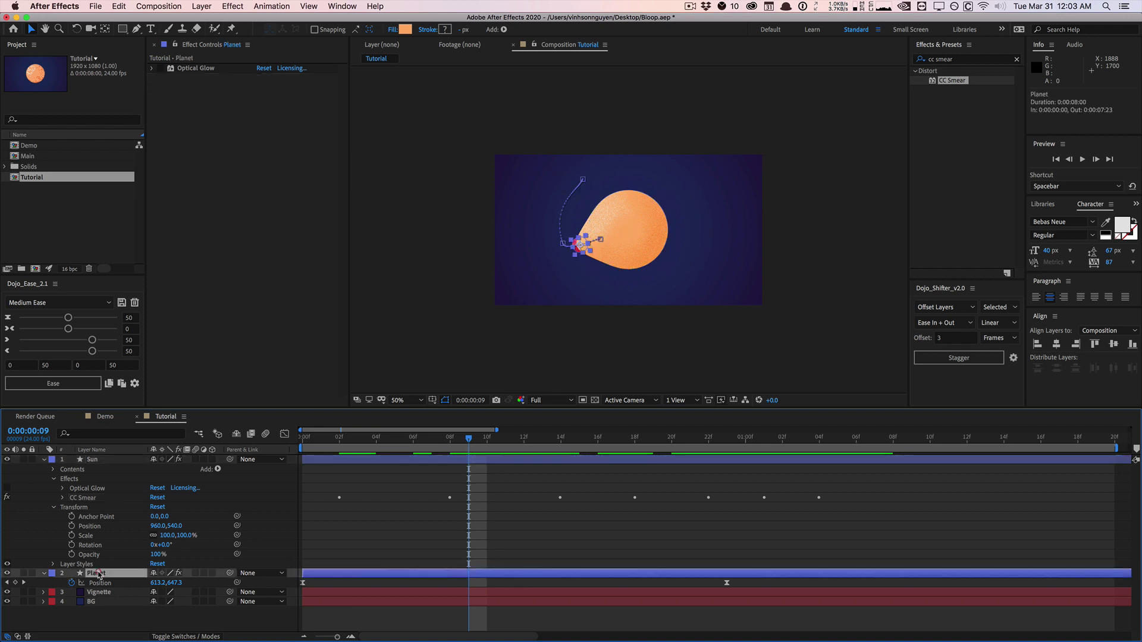
Step: Apply CC Smear to the Planet and link its From to the Sun's Position by expression
left_click(542, 438)
left_click_drag(956, 83, 98, 574)
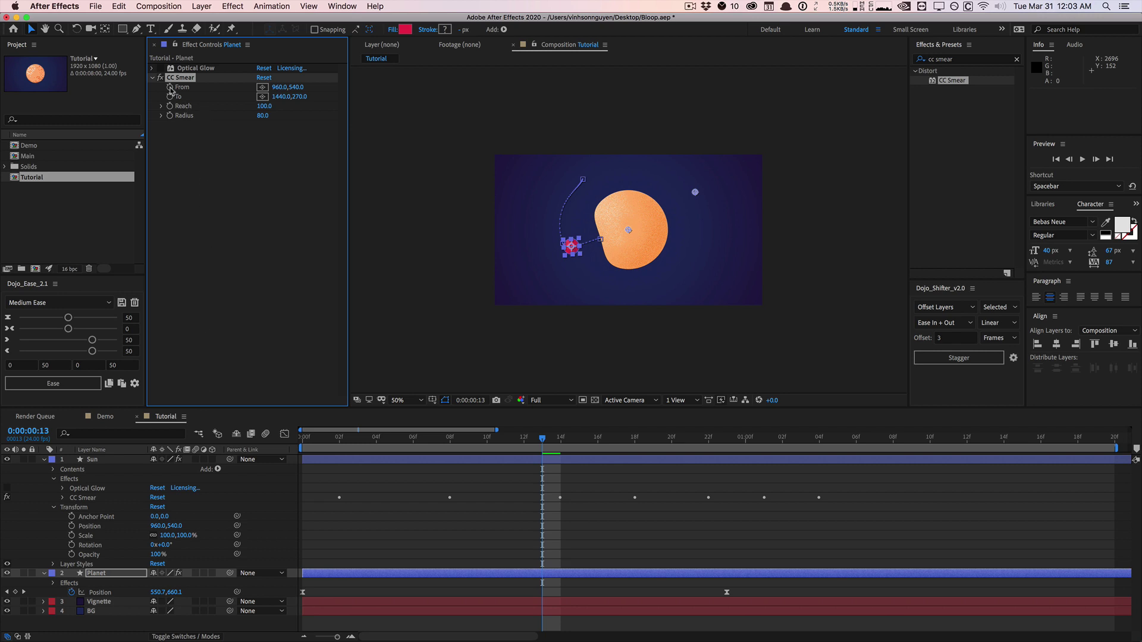
left_click(93, 461)
key("p")
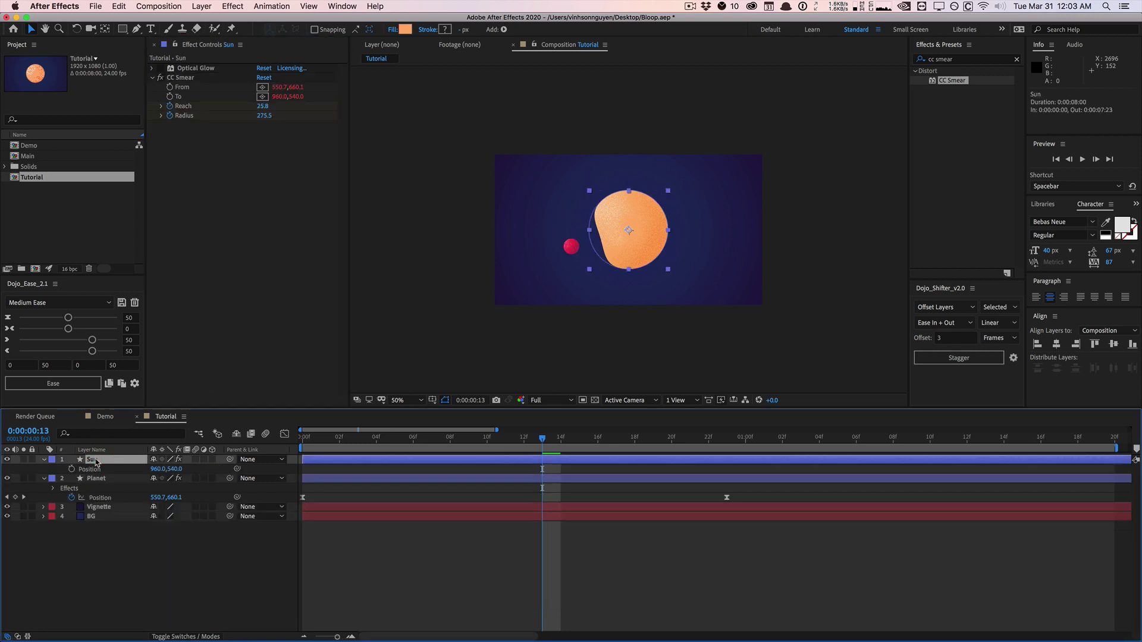
left_click(104, 481)
left_click(169, 87, "alt")
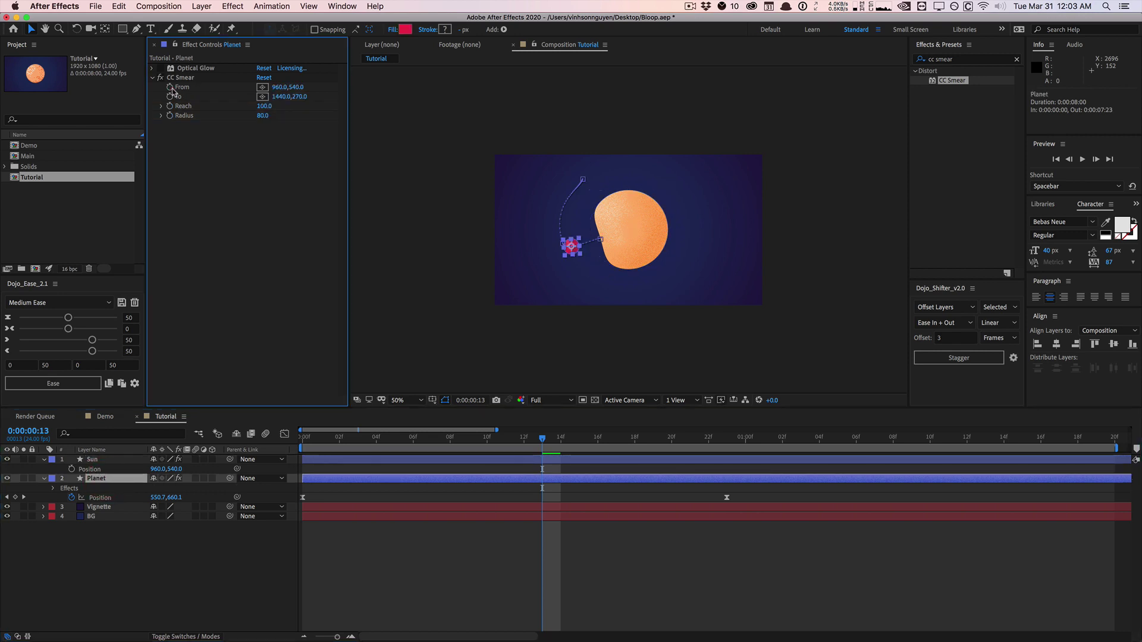
left_click_drag(182, 515, 90, 469)
left_click(143, 599)
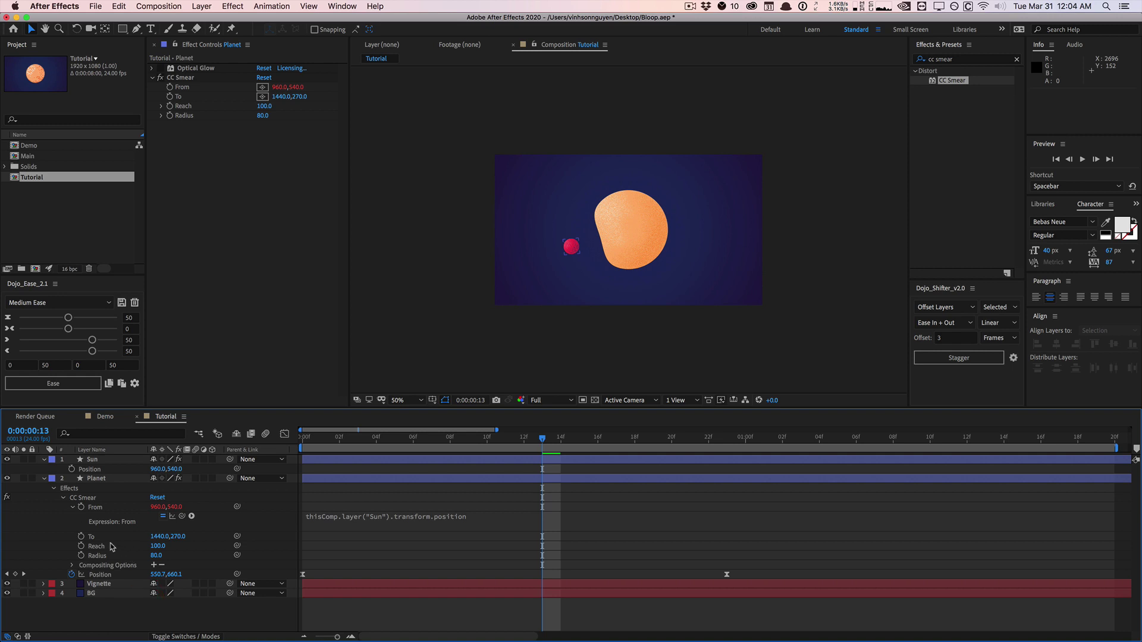
Step: Link the Planet smear's To to the Planet's own Position by expression
left_click(111, 538)
left_click(81, 537, "alt")
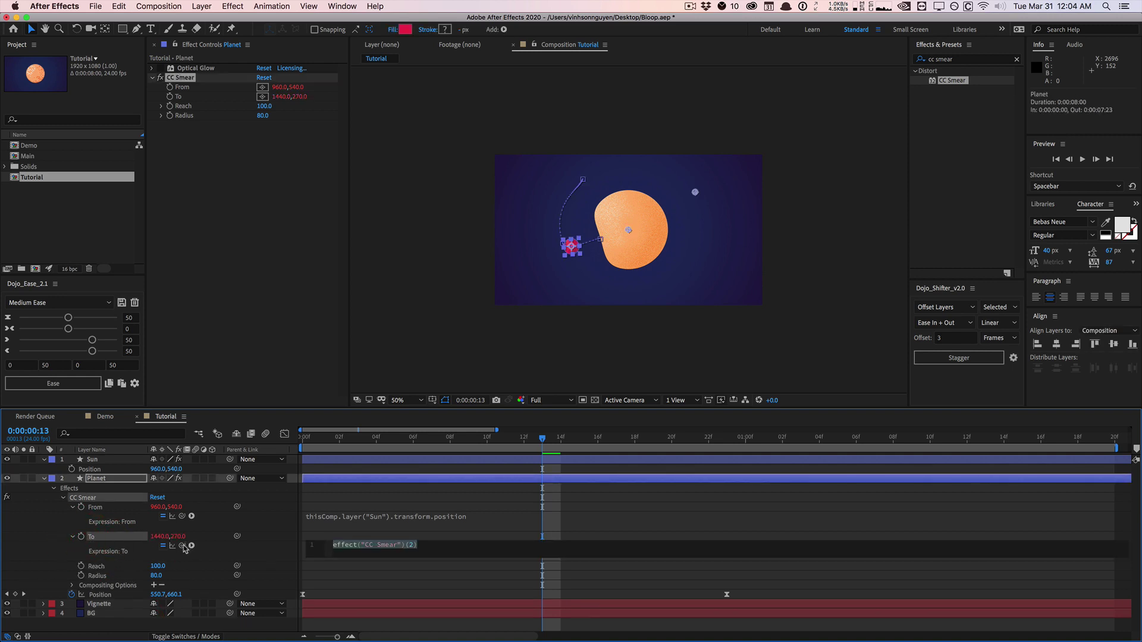
mouse_move(182, 546)
left_mouse_down()
mouse_move(142, 550)
mouse_move(113, 594)
left_mouse_up()
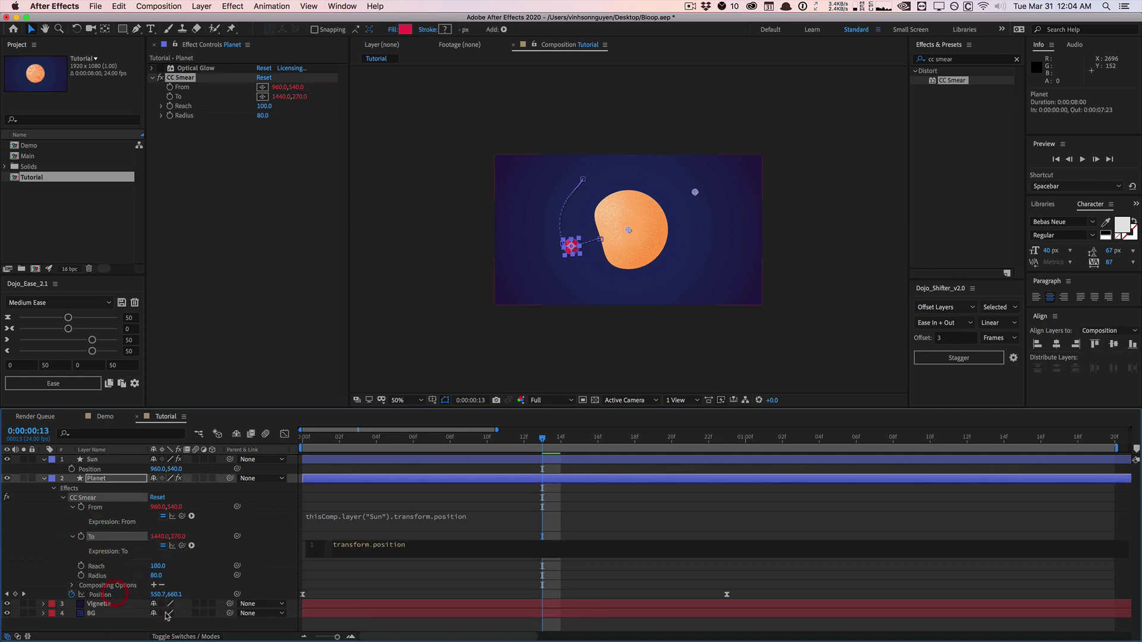
left_click(153, 622)
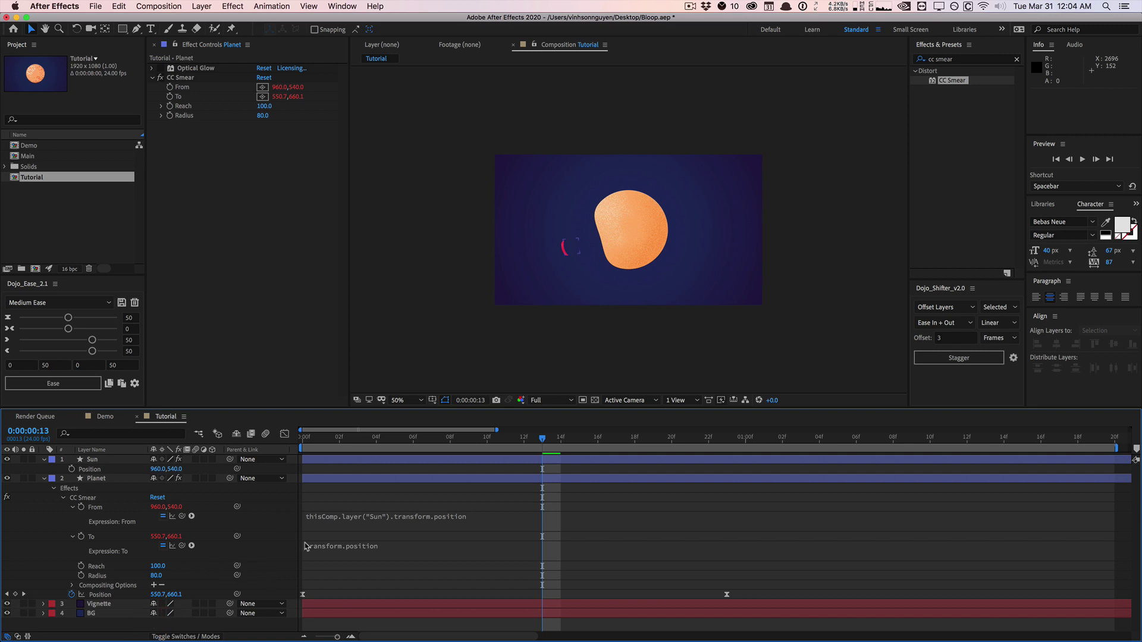
Step: Scrub the opening frames and lower the Planet's smear Radius to 40
left_click_drag(302, 439, 505, 435)
left_click(477, 419)
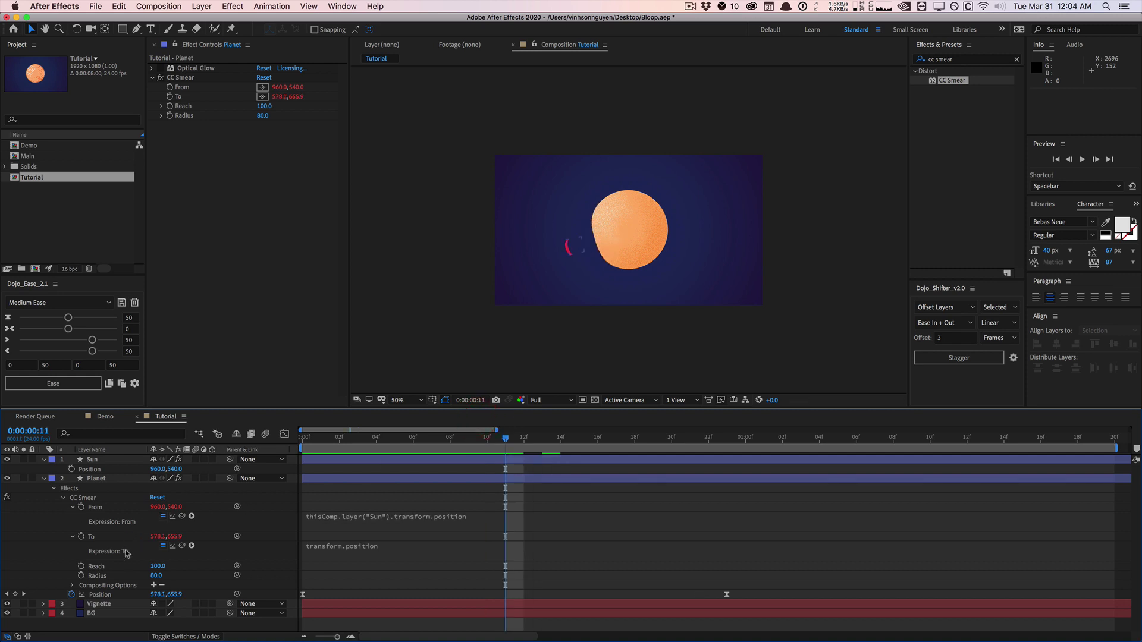
left_click_drag(155, 575, 136, 575)
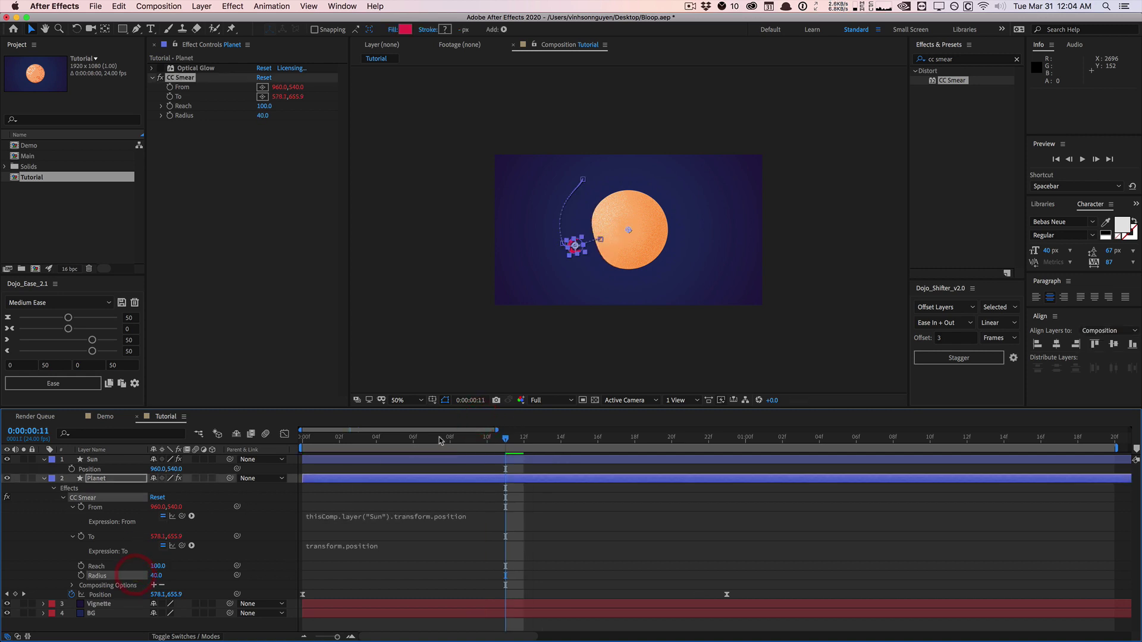
Step: Hide layer handles and paths in the viewer
left_click(434, 403)
left_click(443, 384)
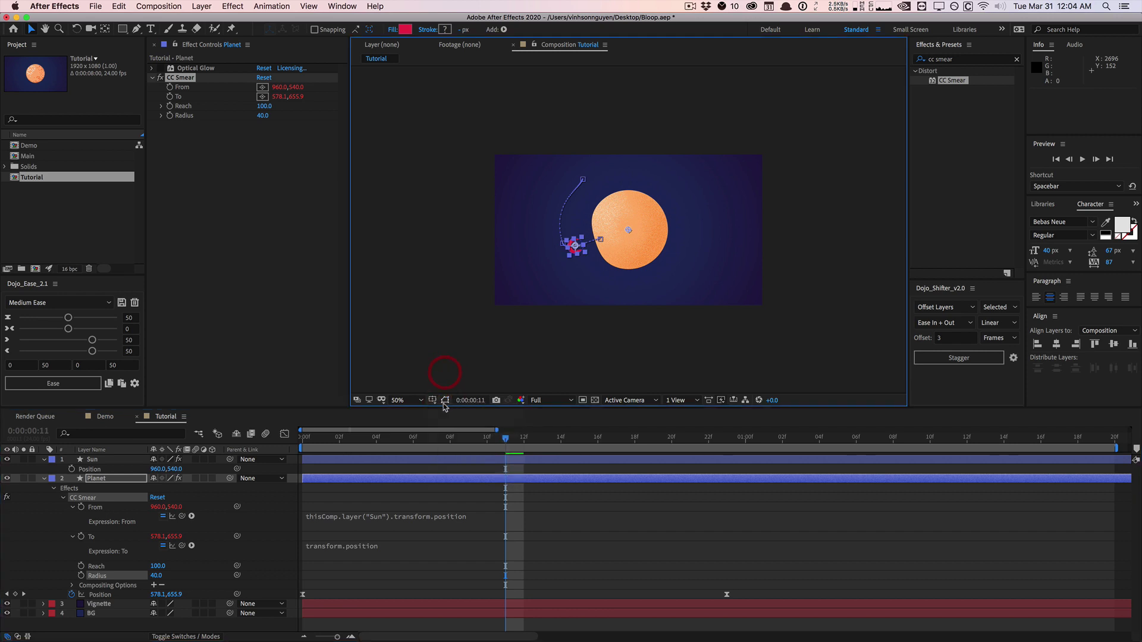
left_click(315, 7)
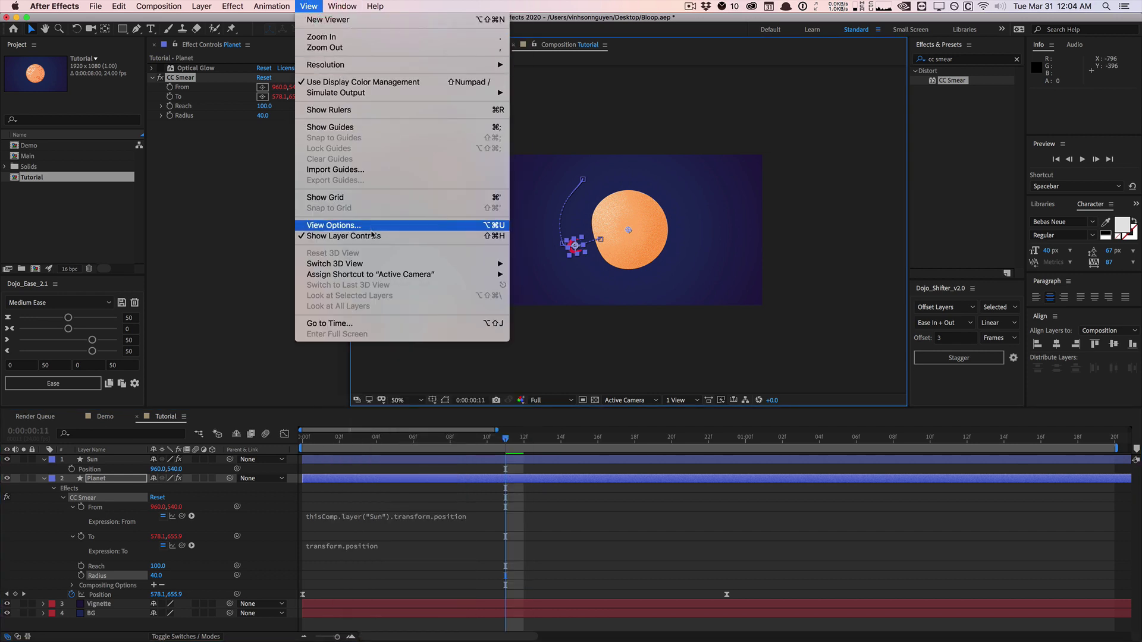
left_click(345, 236)
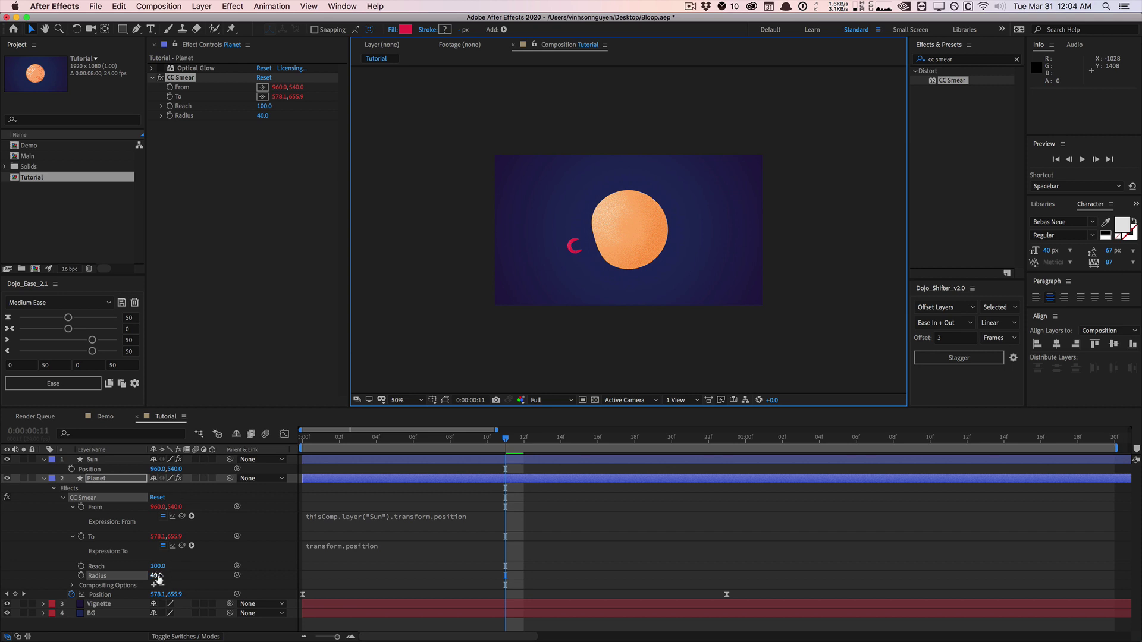
Step: Set the Planet's smear Reach to -192 and Radius to 543
left_click_drag(157, 565, 82, 575)
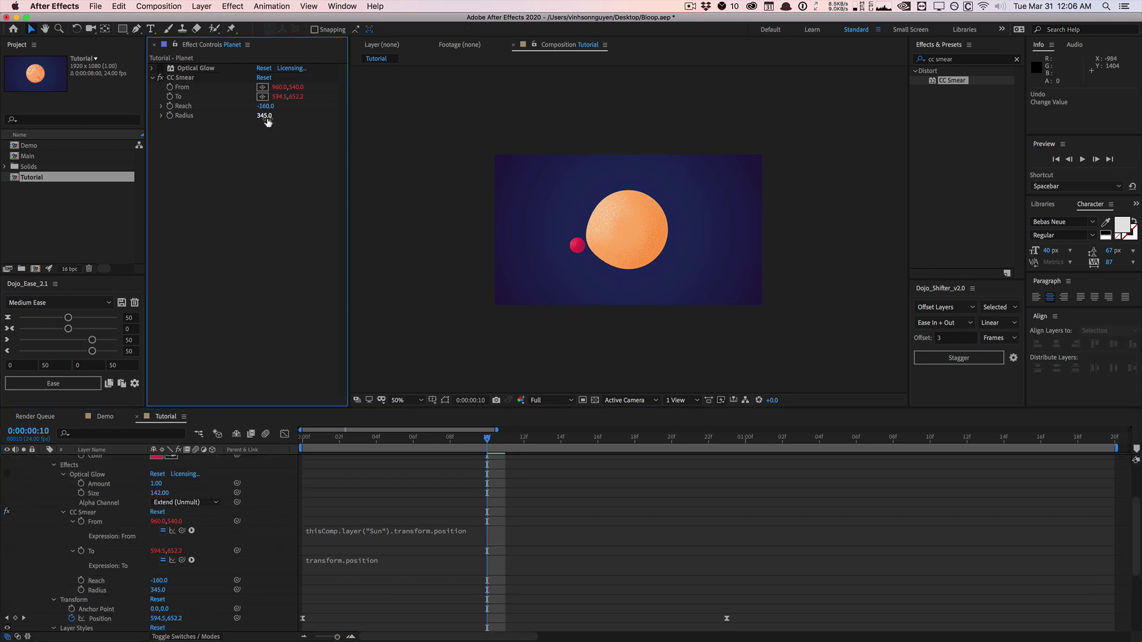
left_click(268, 116)
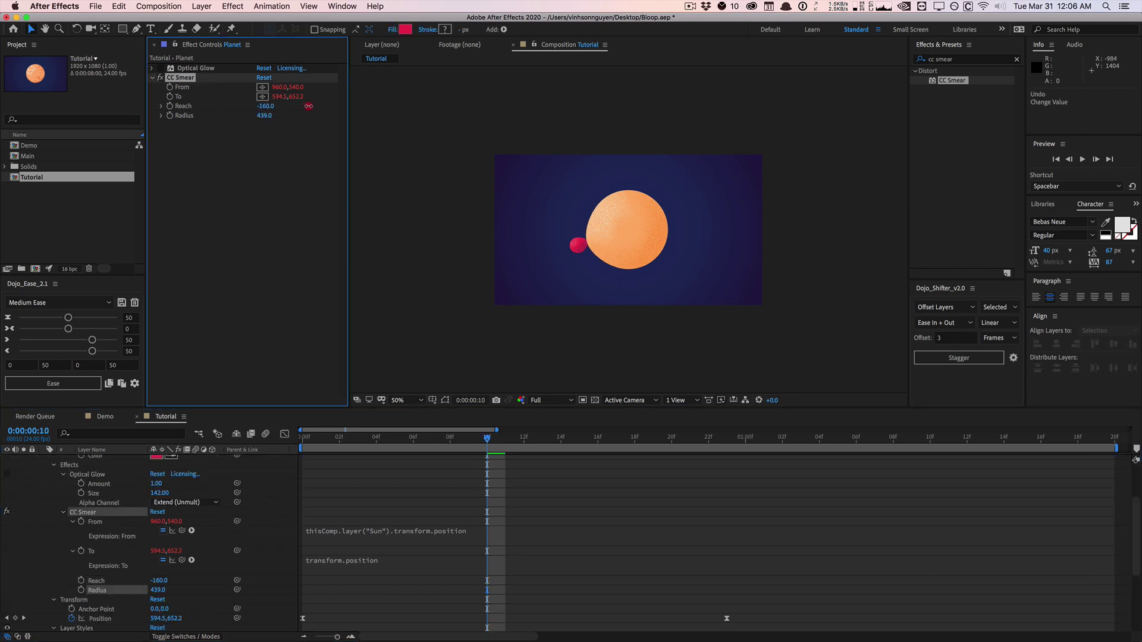
left_click_drag(343, 101, 359, 99)
left_click_drag(265, 106, 249, 109)
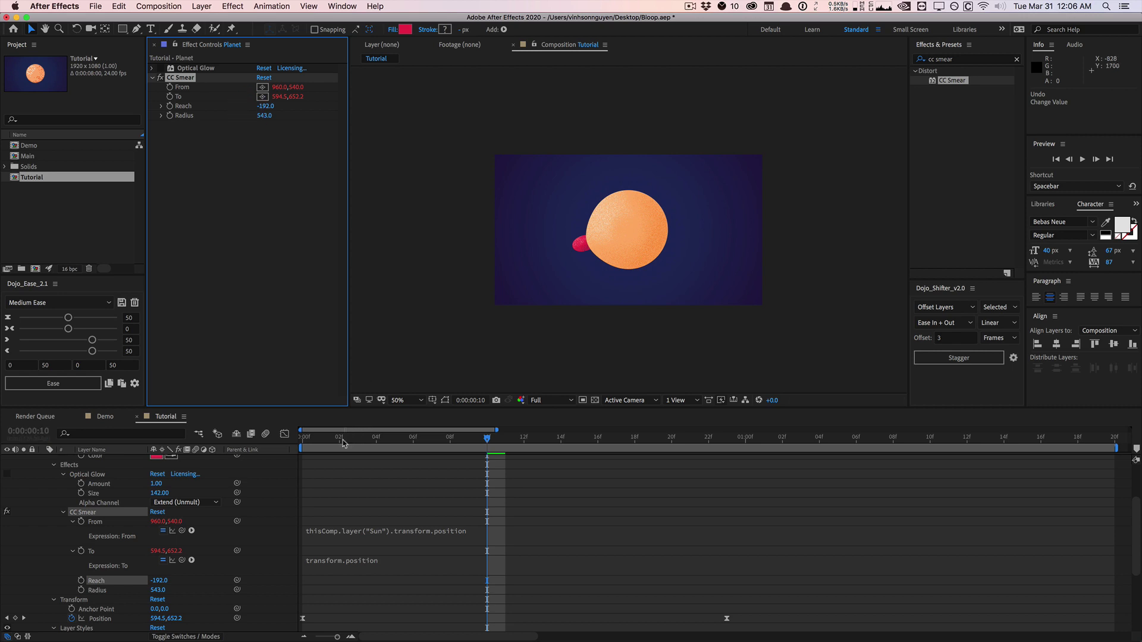
left_click(300, 440)
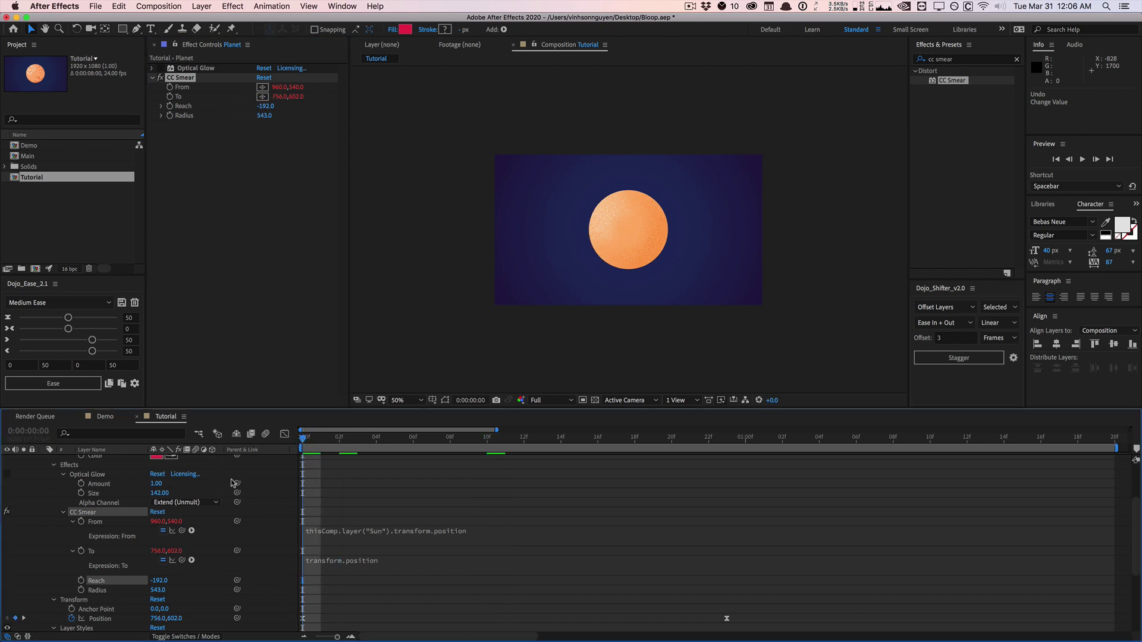
Step: Reveal the Planet's Position and the Sun's animated smear properties, and scrub to review the sun smear
scroll(343, 473, "up", 5)
key("u")
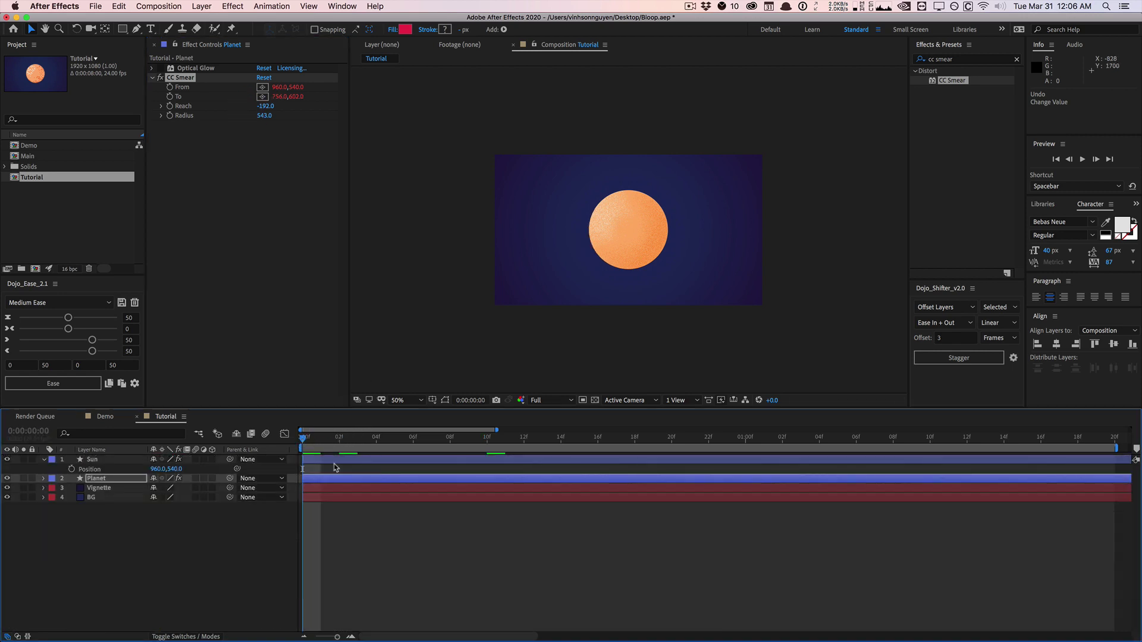
key("p")
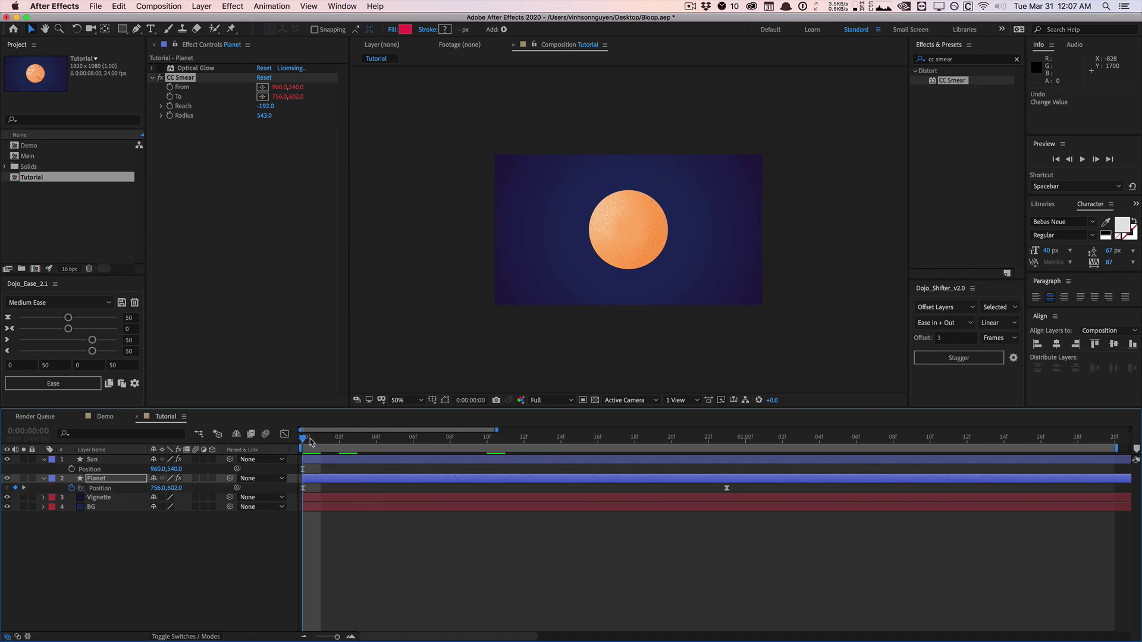
left_click(102, 460)
key("u")
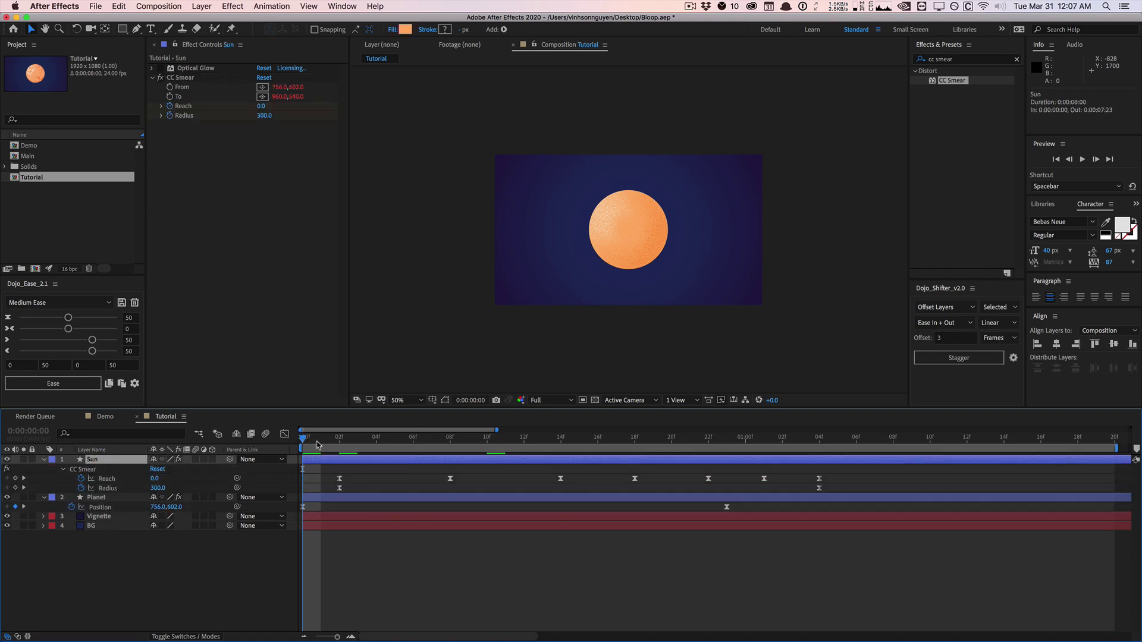
mouse_move(318, 445)
left_mouse_down()
mouse_move(491, 412)
mouse_move(455, 419)
left_mouse_up()
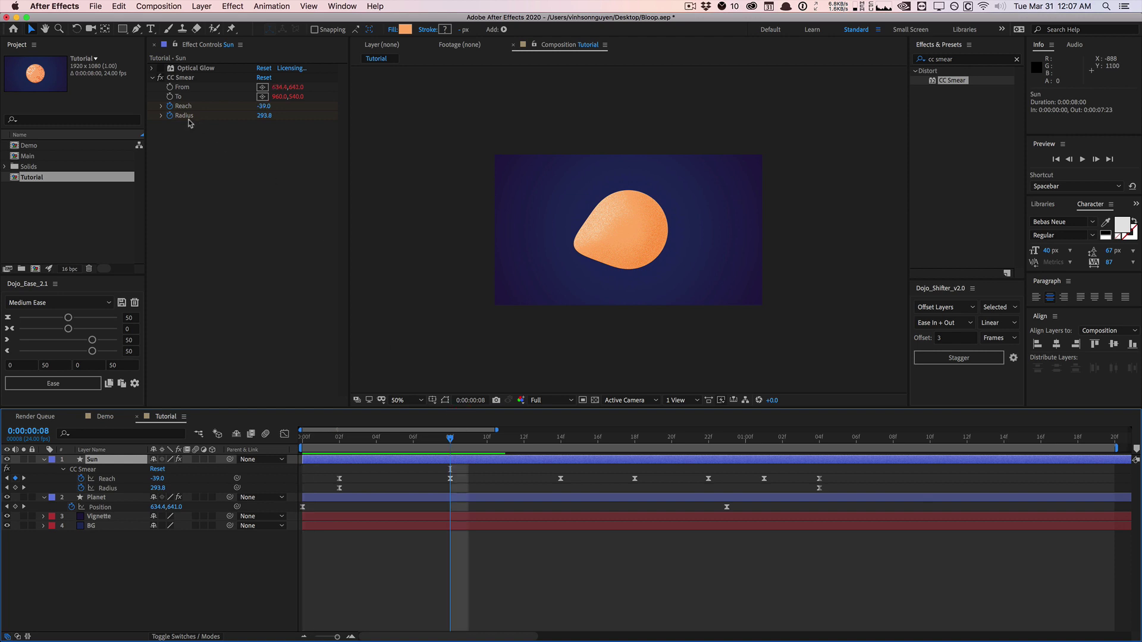
Step: Set starting keyframes on the Planet's smear at frame 8, with Radius held at 543
left_click(110, 497)
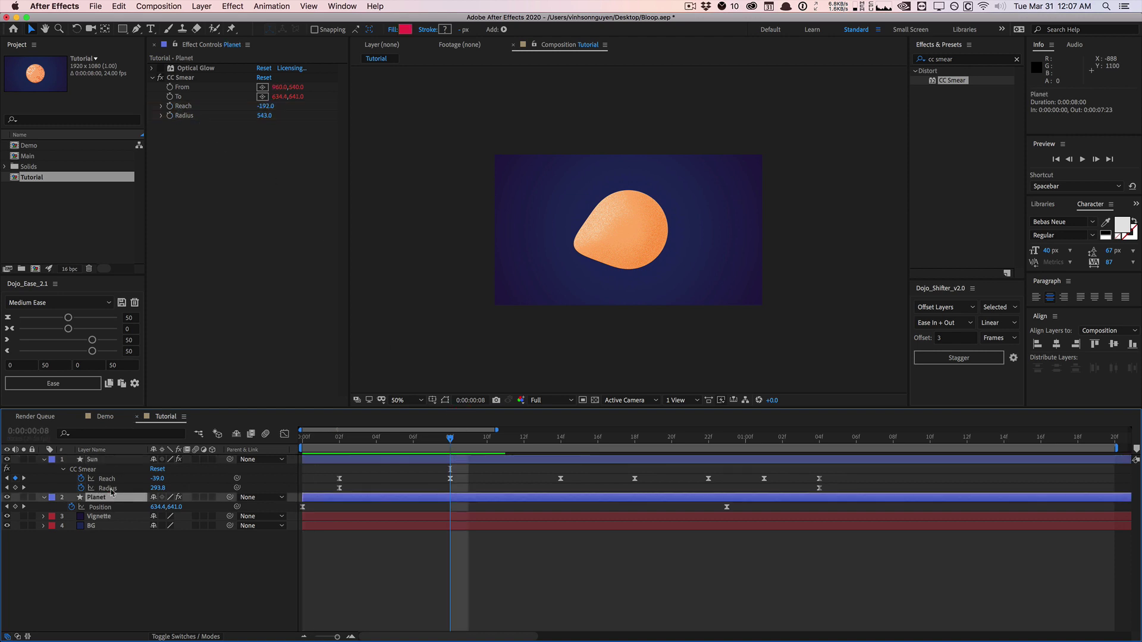
left_click(171, 117)
left_click(170, 116)
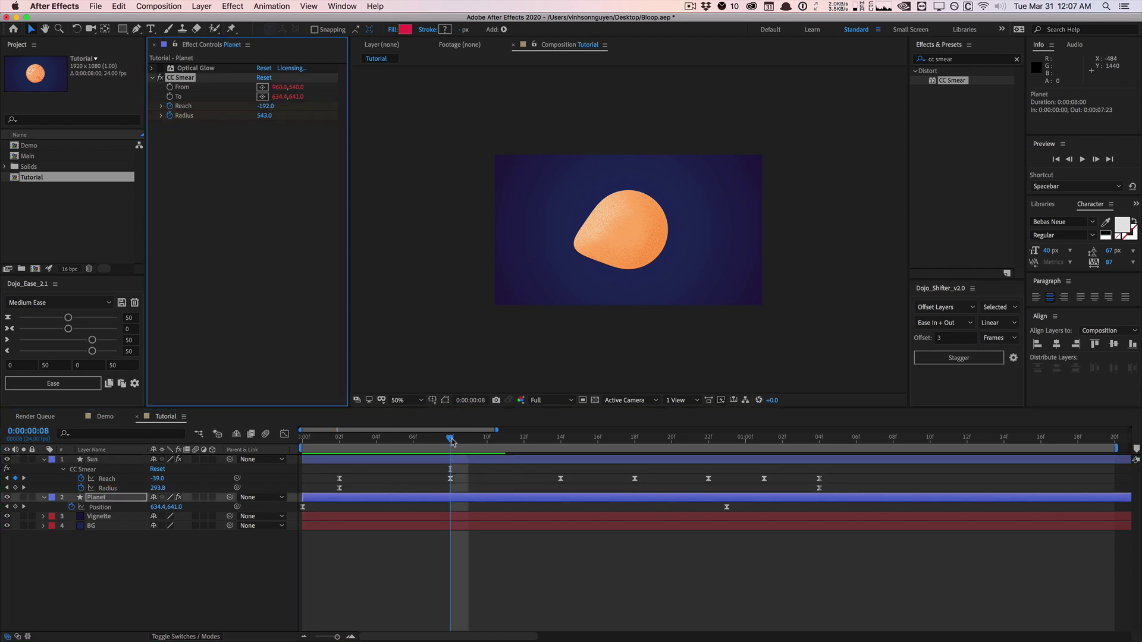
key("u")
Step: Set the Planet's smear Reach to 0 at frame 14 and preview in real time
left_click_drag(452, 441, 561, 427)
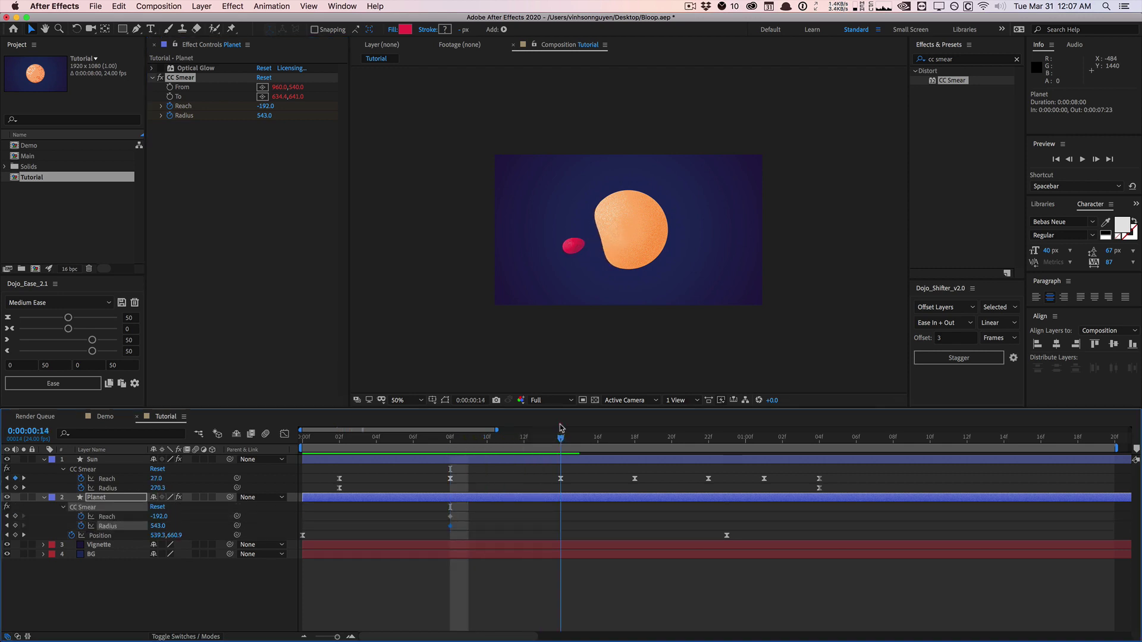
left_click(268, 106)
type("0")
key("Return")
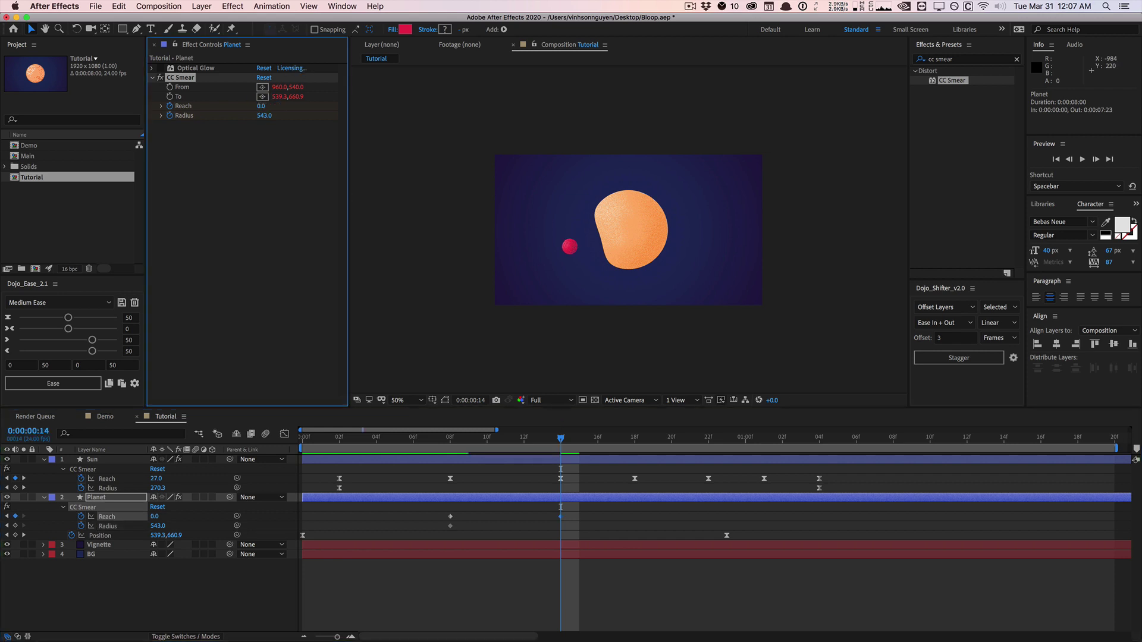
key("space")
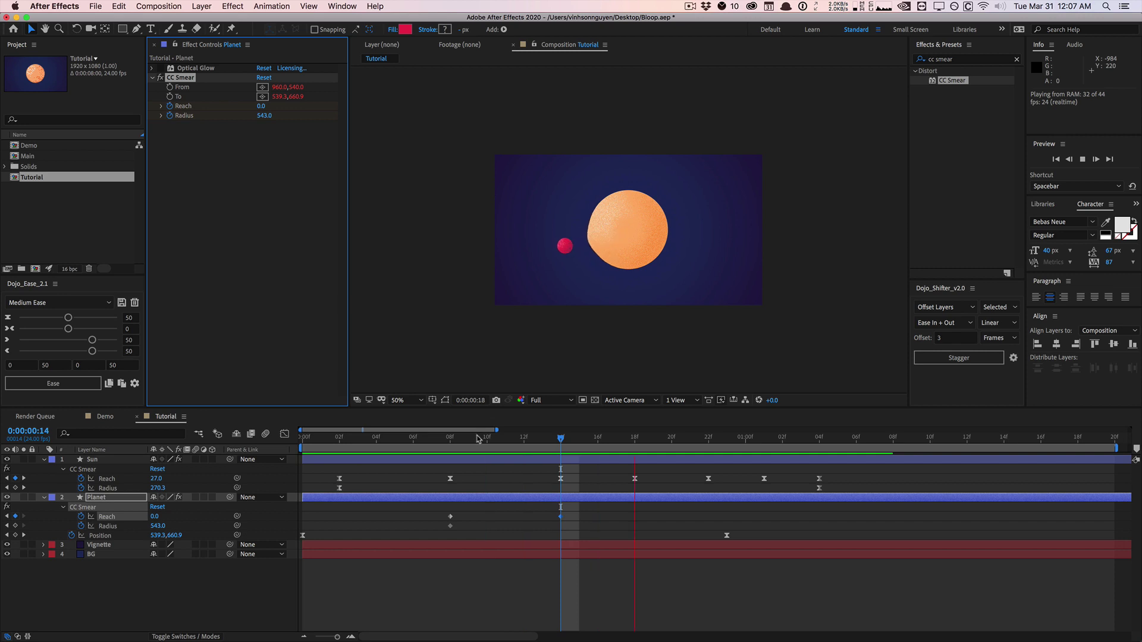
key("space")
Step: Ease the Planet's smear keyframes and shift its Radius keyframe to frame 9
left_click_drag(583, 510, 432, 533)
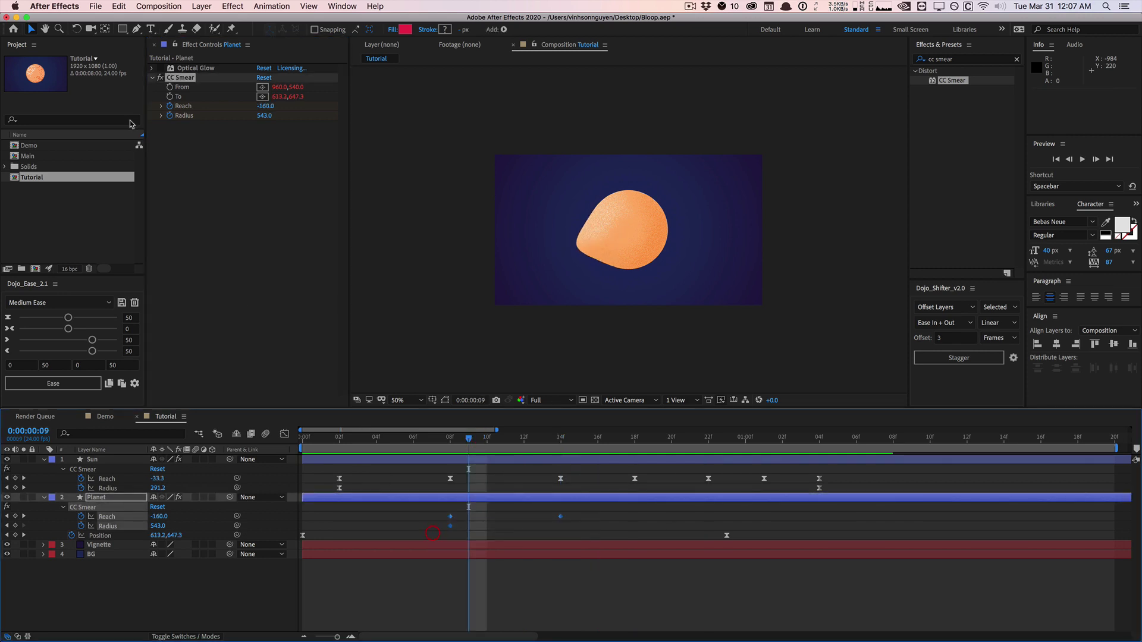
left_click(52, 383)
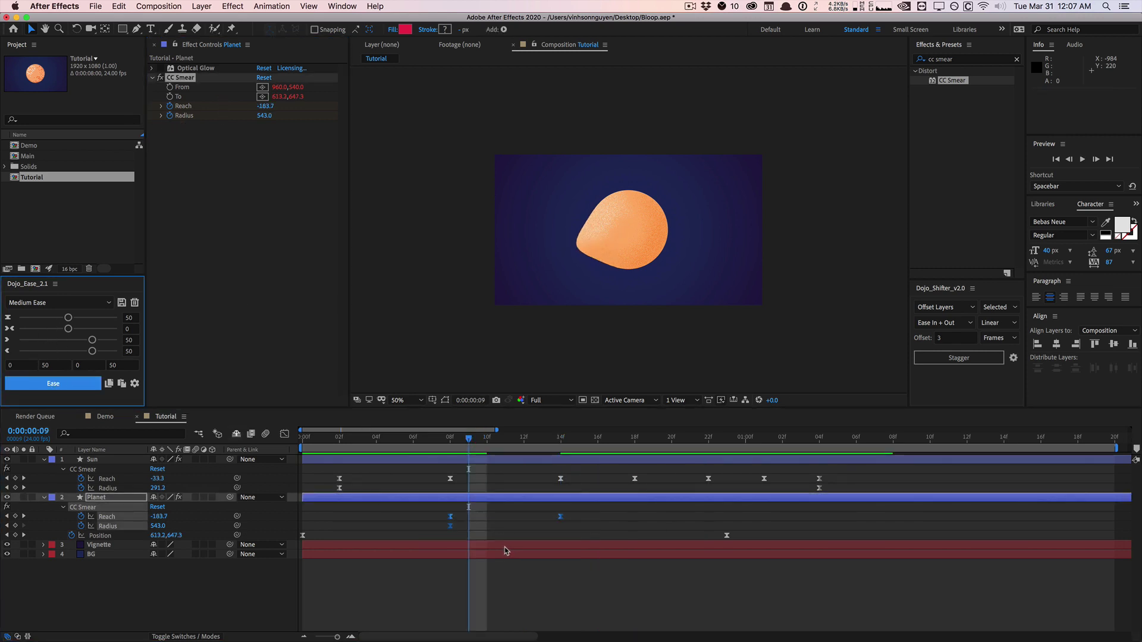
left_click(450, 527)
left_click_drag(451, 527, 470, 527)
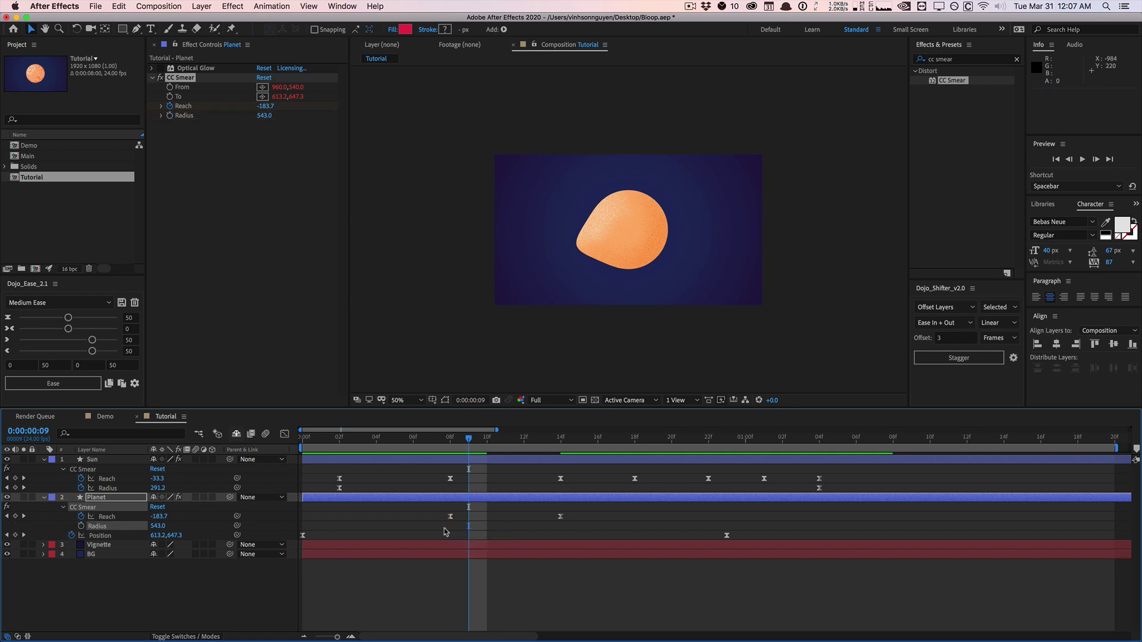
Step: Collapse both layers and turn on the Sun's Optical Glow at frame 5
left_click(45, 498)
left_click(44, 460)
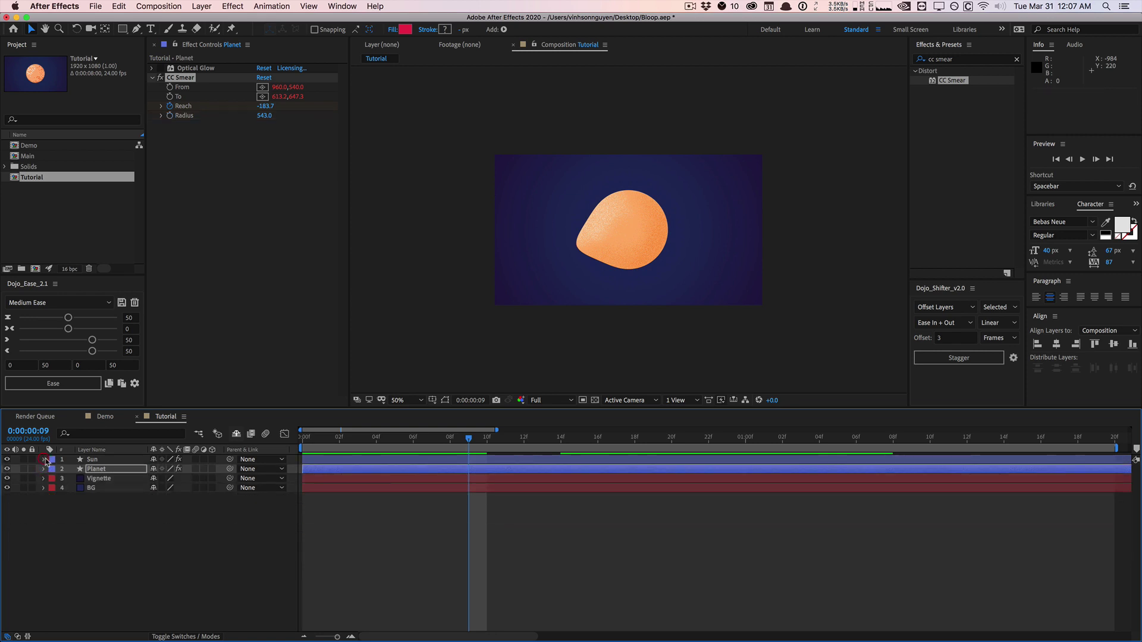
left_click(94, 524)
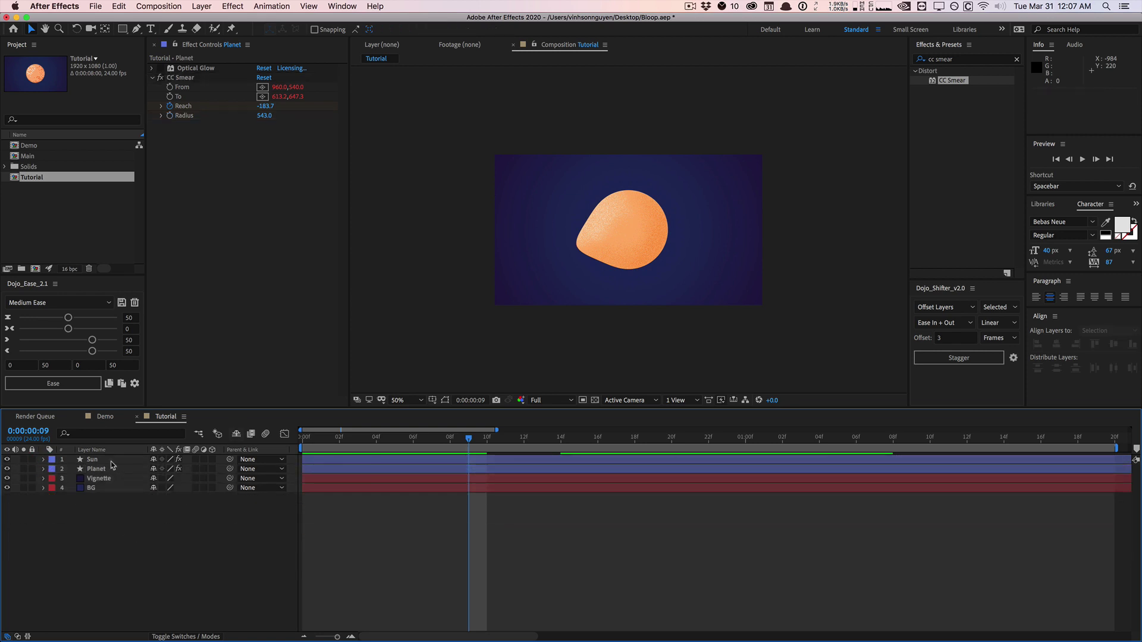
left_click(111, 460)
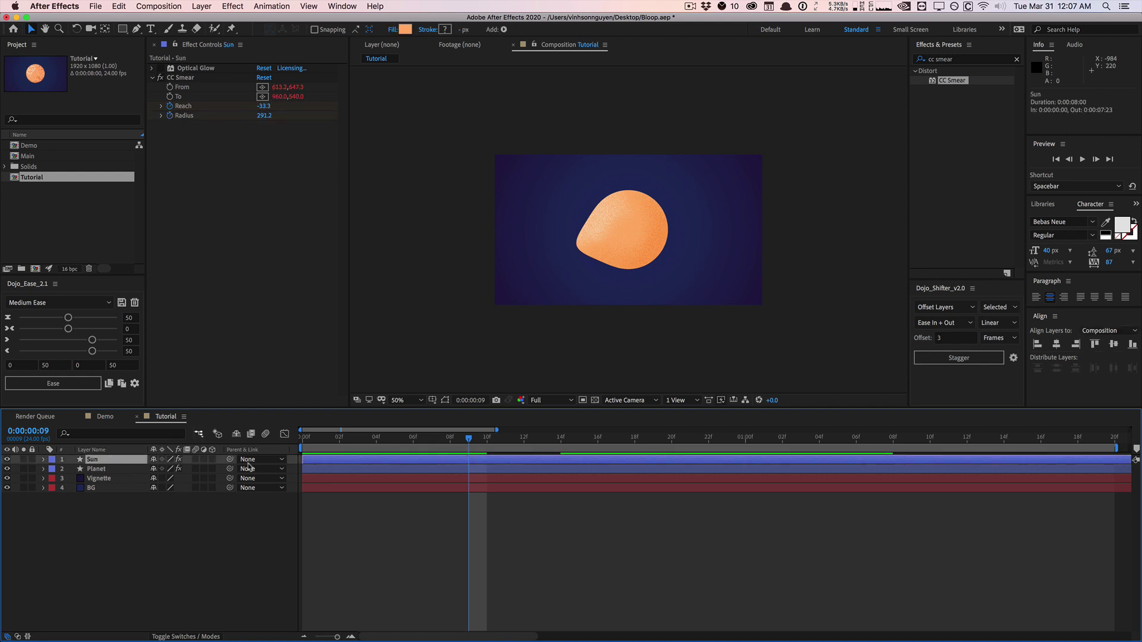
left_click(401, 444)
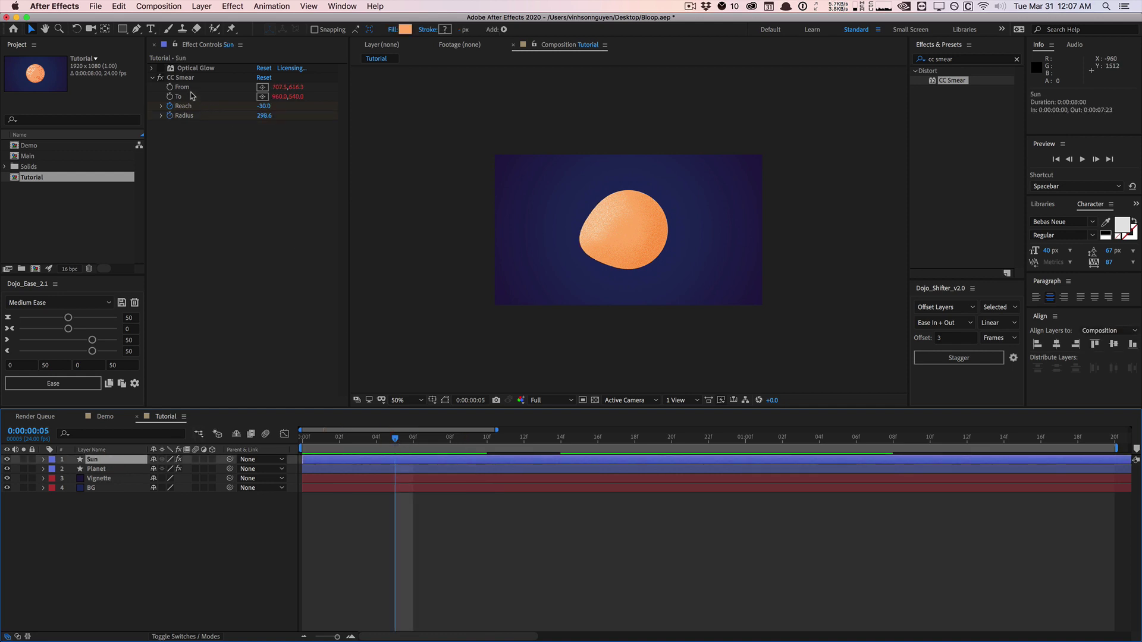
left_click(160, 69)
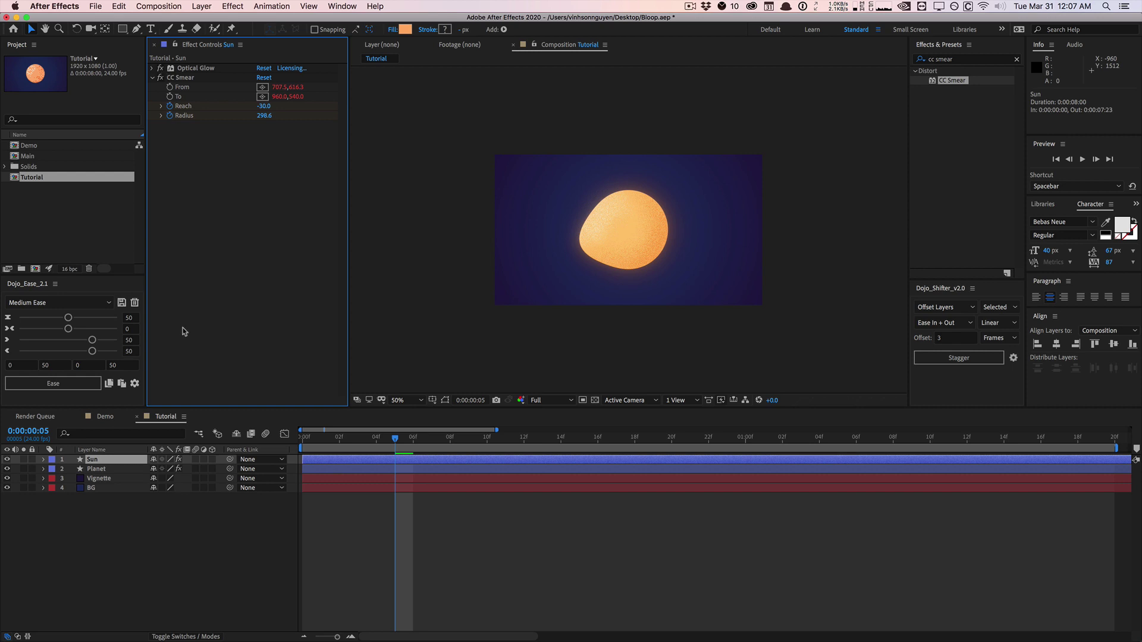
Step: Scrub through frames 12 to 19 to check the glow and smear
left_click(121, 469)
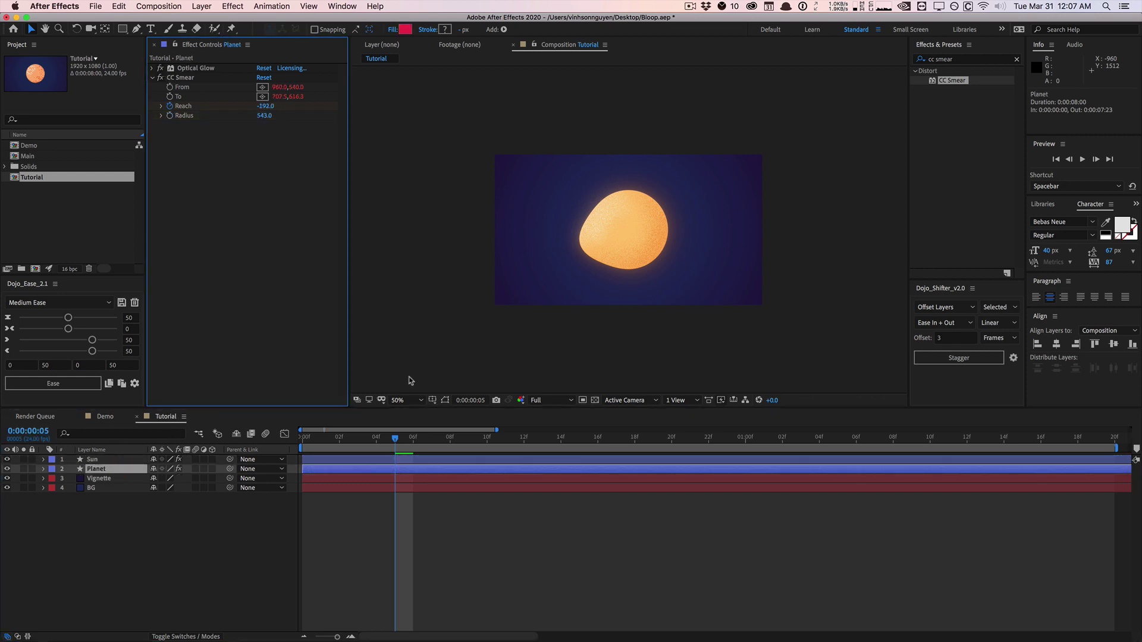
left_click_drag(415, 441, 523, 436)
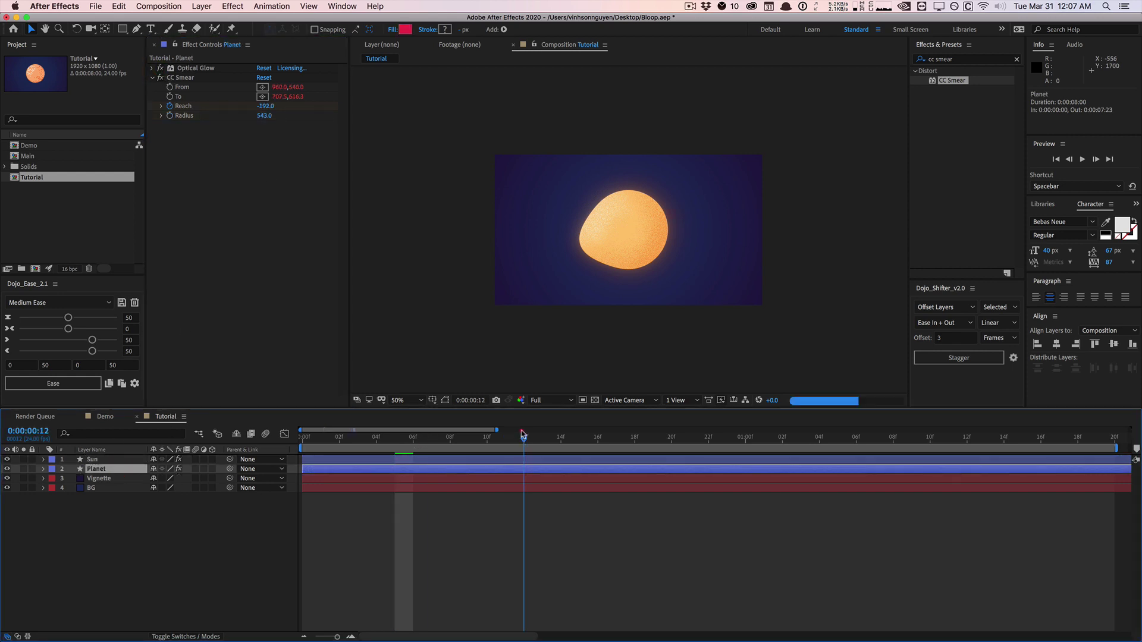
left_click(653, 427)
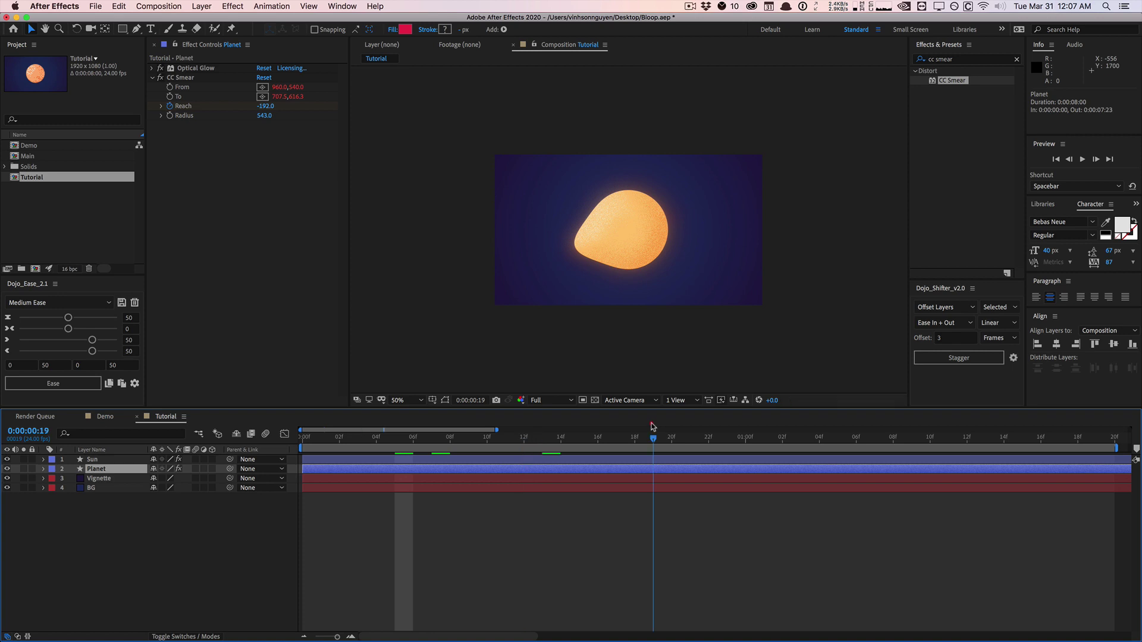
Step: Copy the Grain layer from the Demo comp into Tutorial and preview the grainy result
left_click(111, 417)
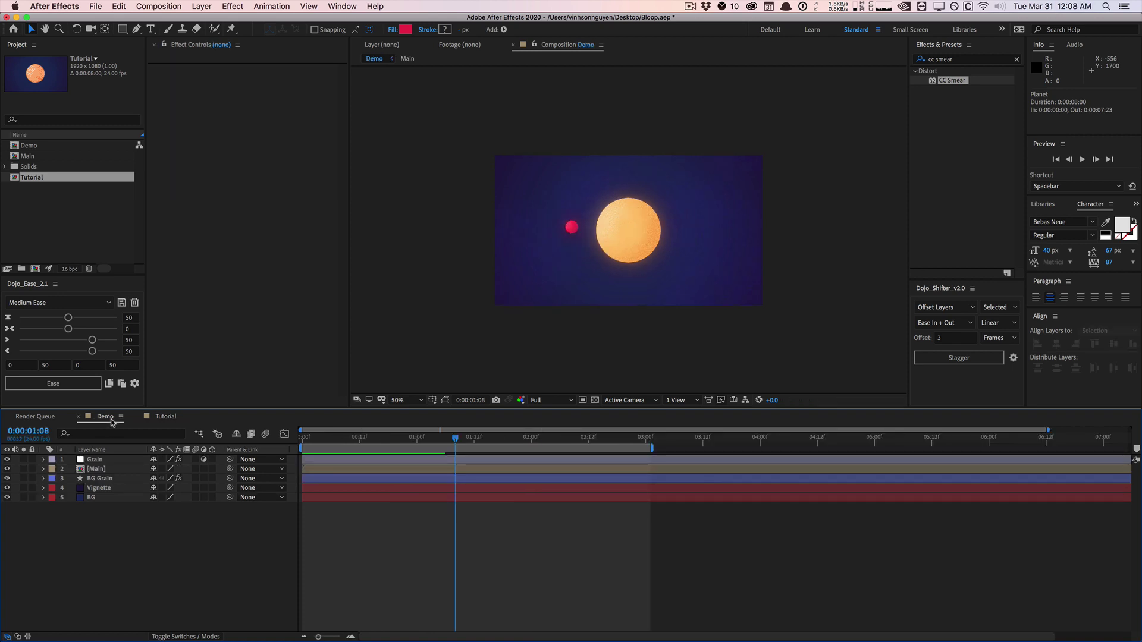
left_click(113, 459)
key("super+c")
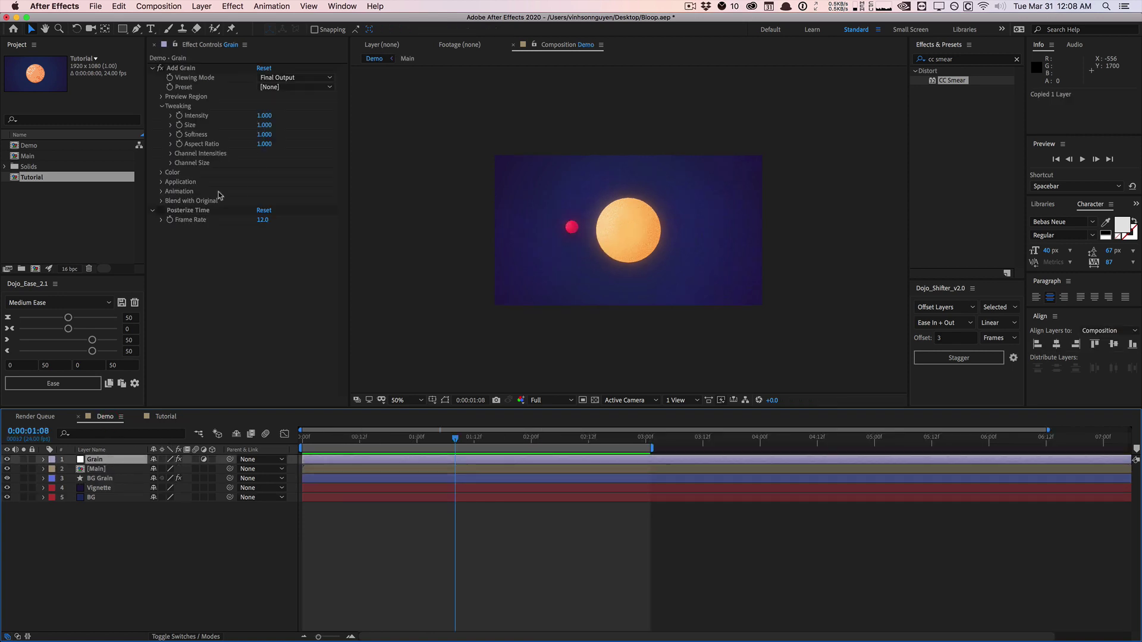
left_click(177, 417)
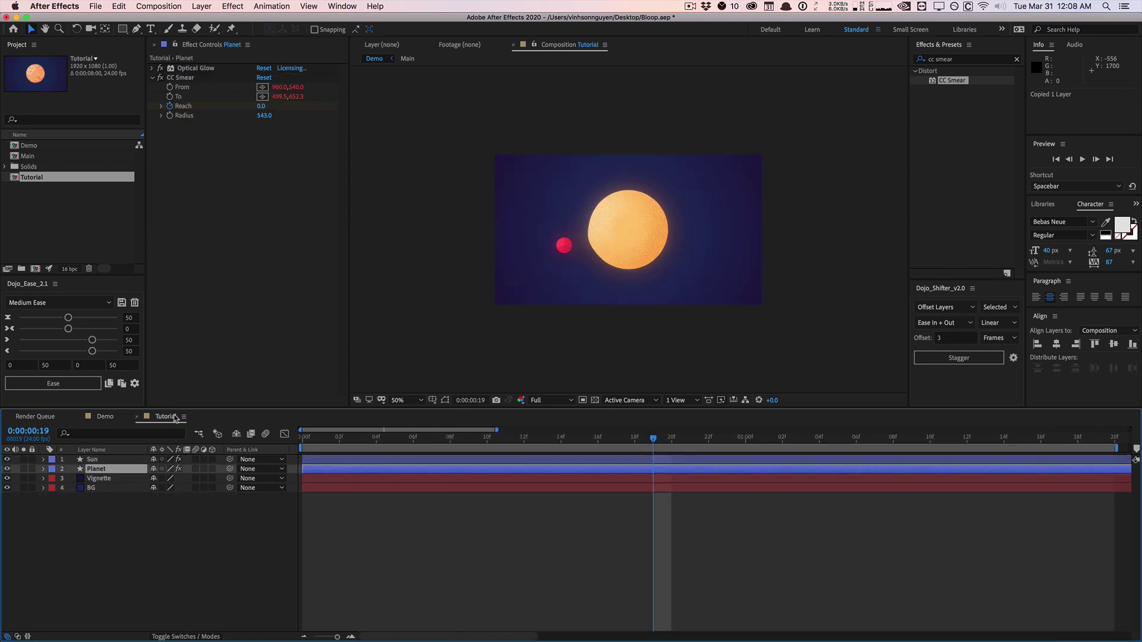
key("super+v")
left_click(162, 212)
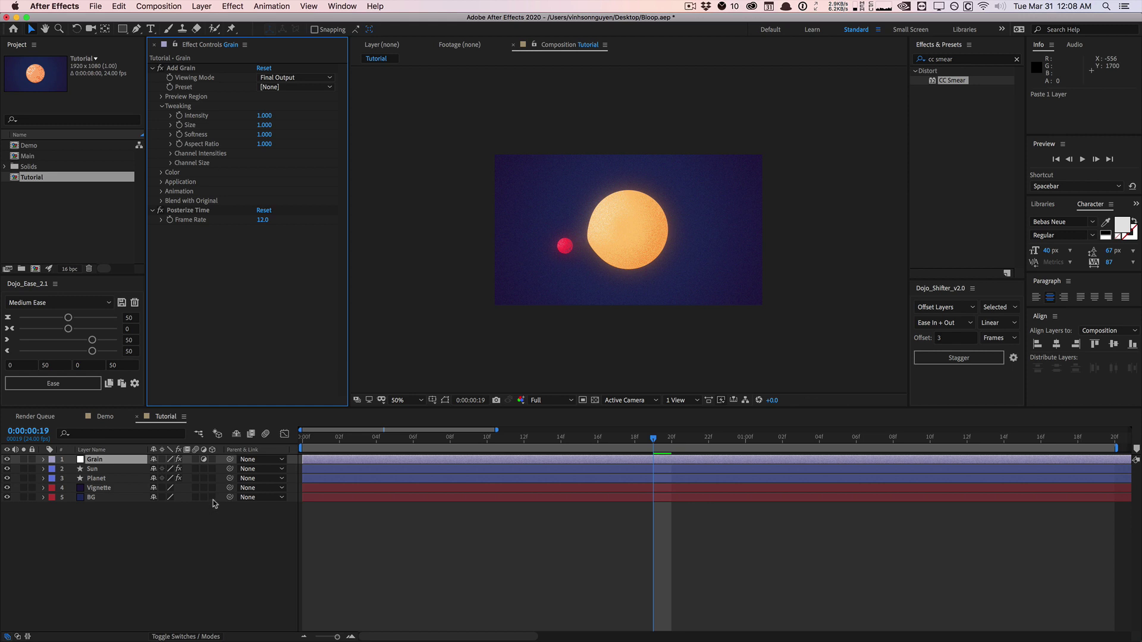
left_click(189, 573)
key("space")
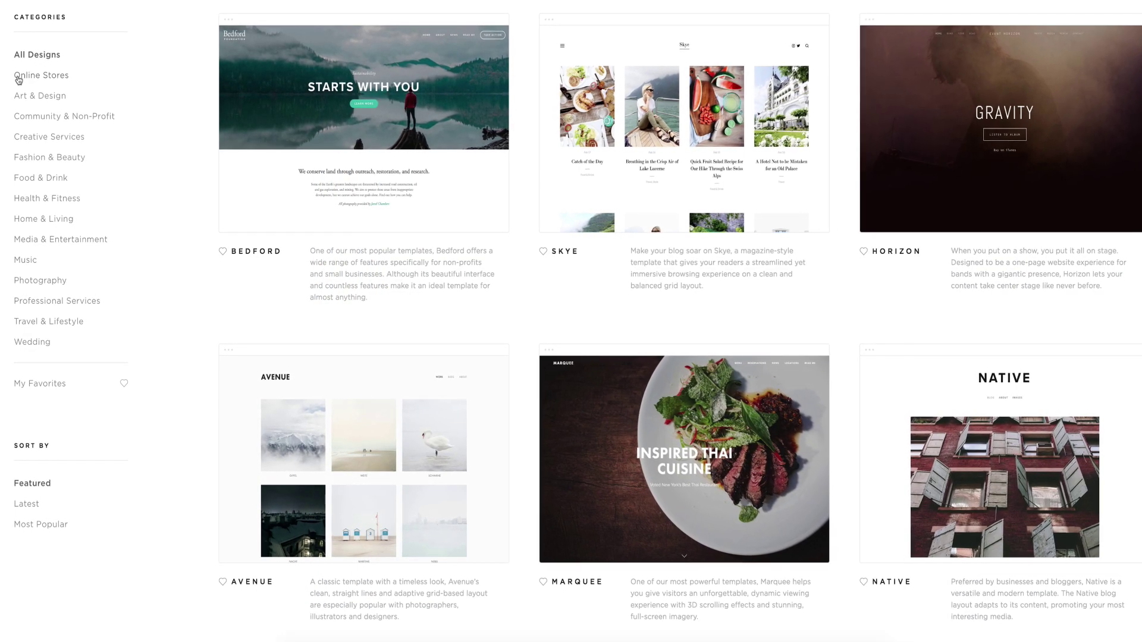
Step: Browse the Online Stores and Art & Design template categories
left_click(20, 77)
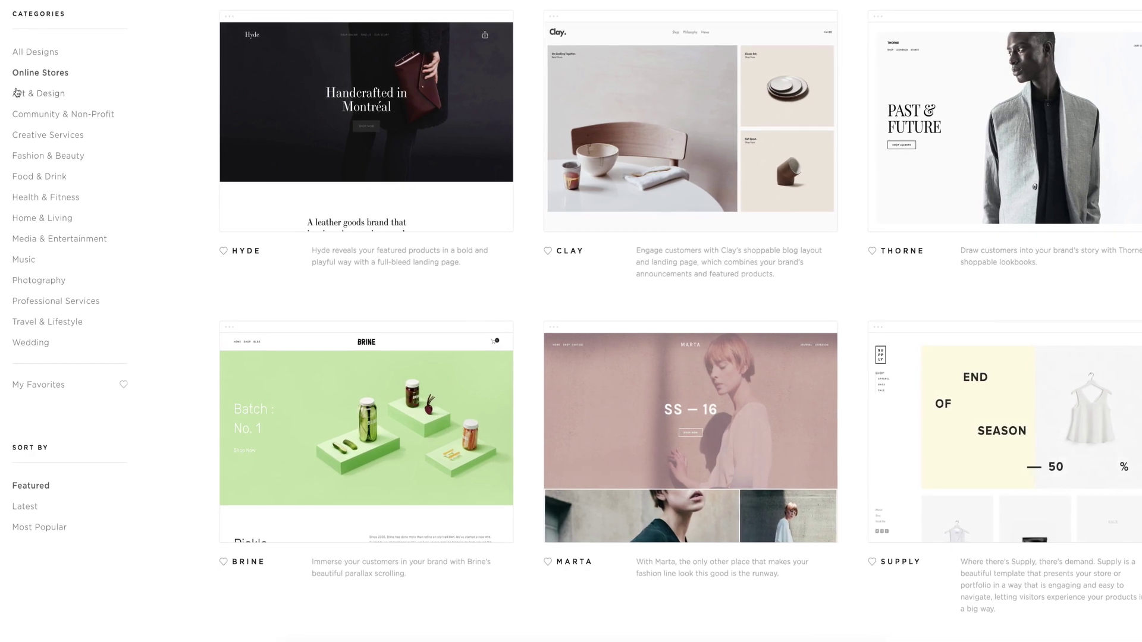
left_click(18, 93)
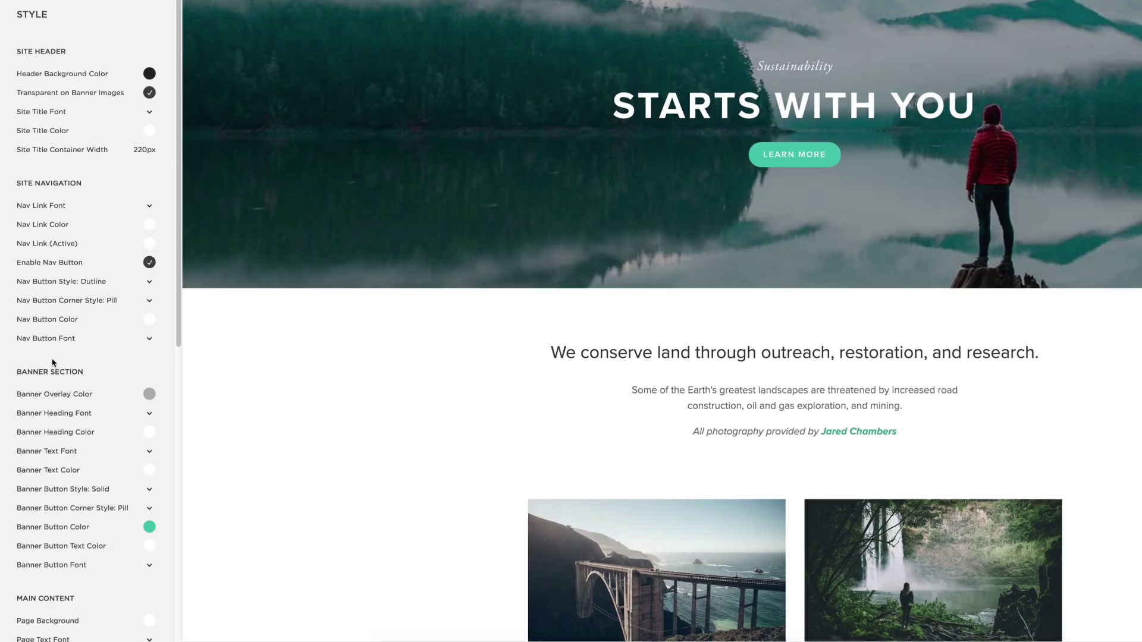
scroll(51, 356, "down", 4)
Step: Change the Bedford banner button colour to dark grey
left_click(150, 339)
left_click_drag(78, 263, 94, 263)
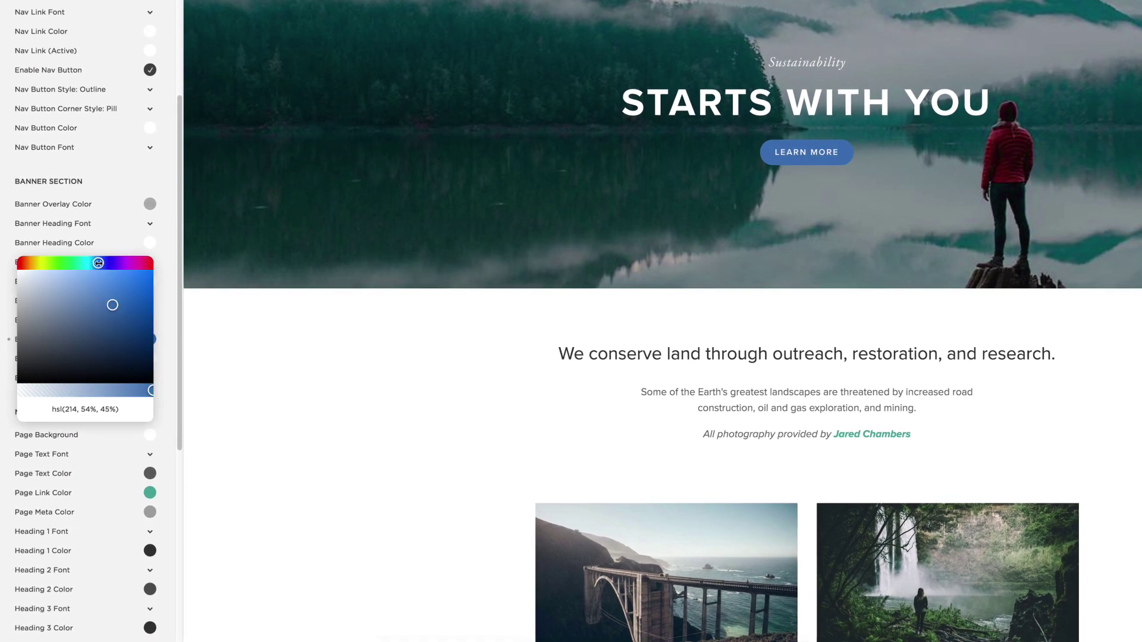
left_click(37, 344)
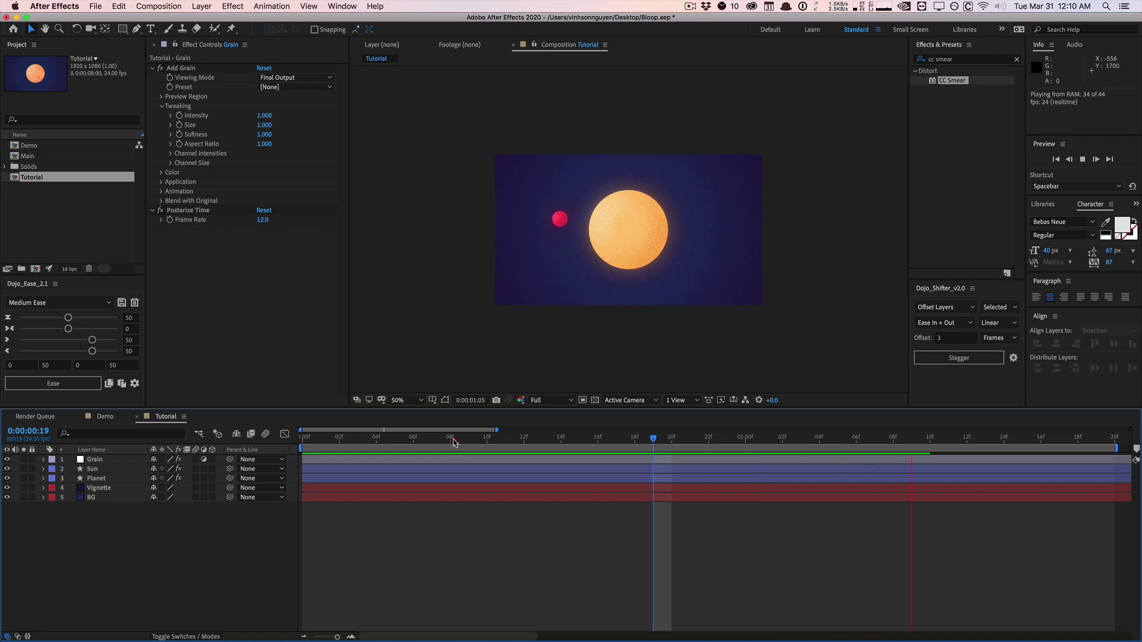
left_click_drag(455, 440, 652, 434)
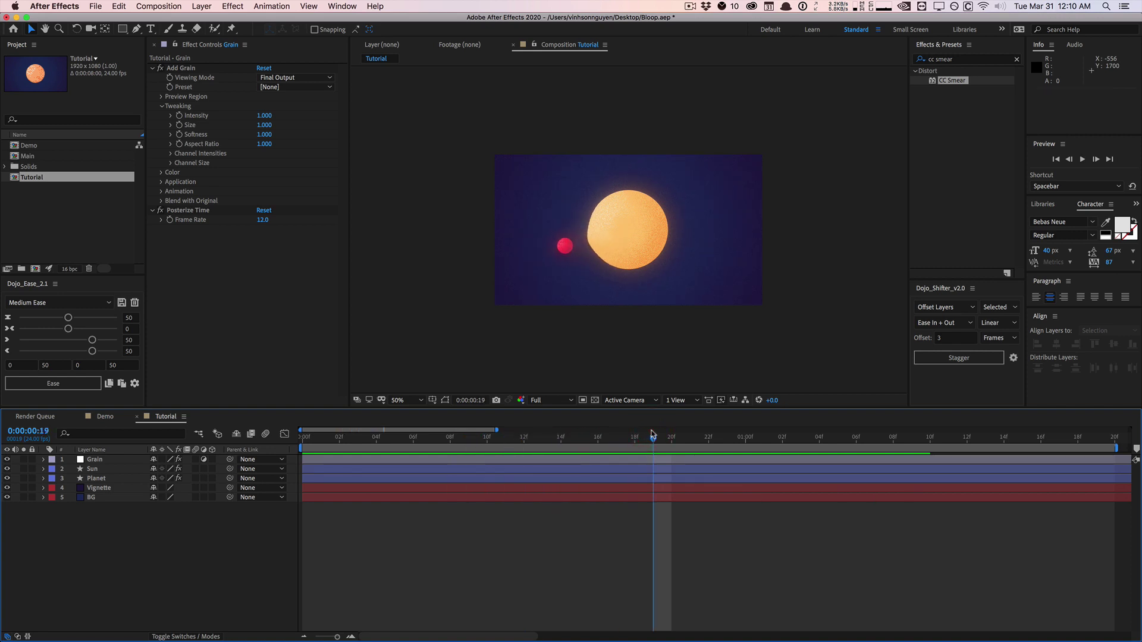